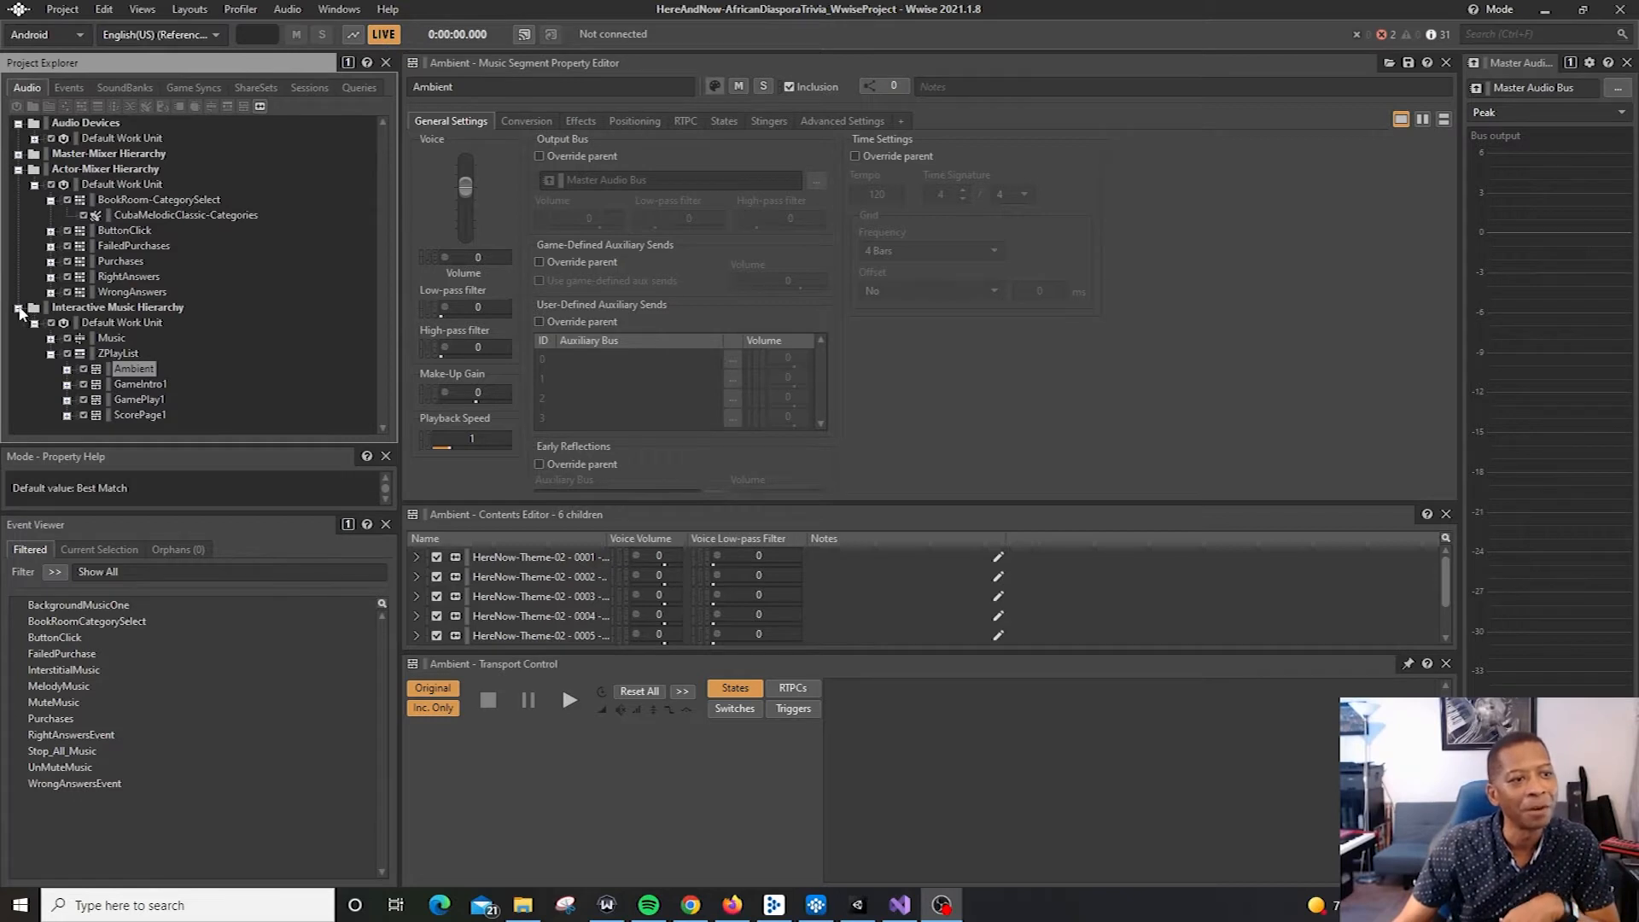
- Collapse the Interactive Music Hierarchy and BookRoom-CategorySelect, and play the rightanswer030621 sound from the RightAnswers container
left_click(19, 309)
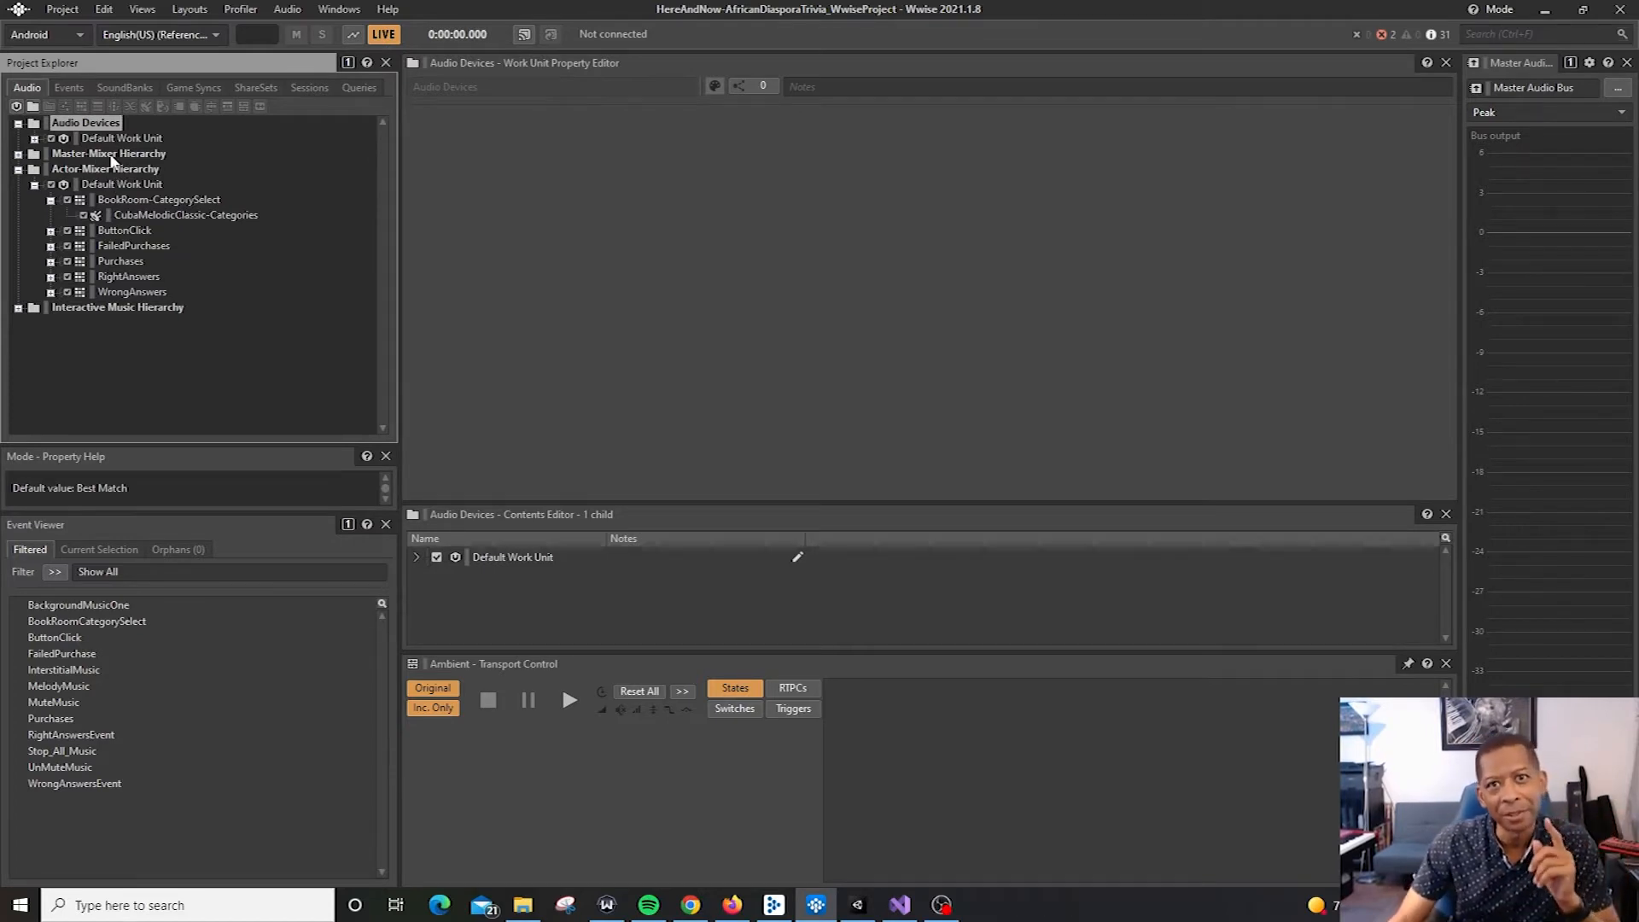
left_click(51, 201)
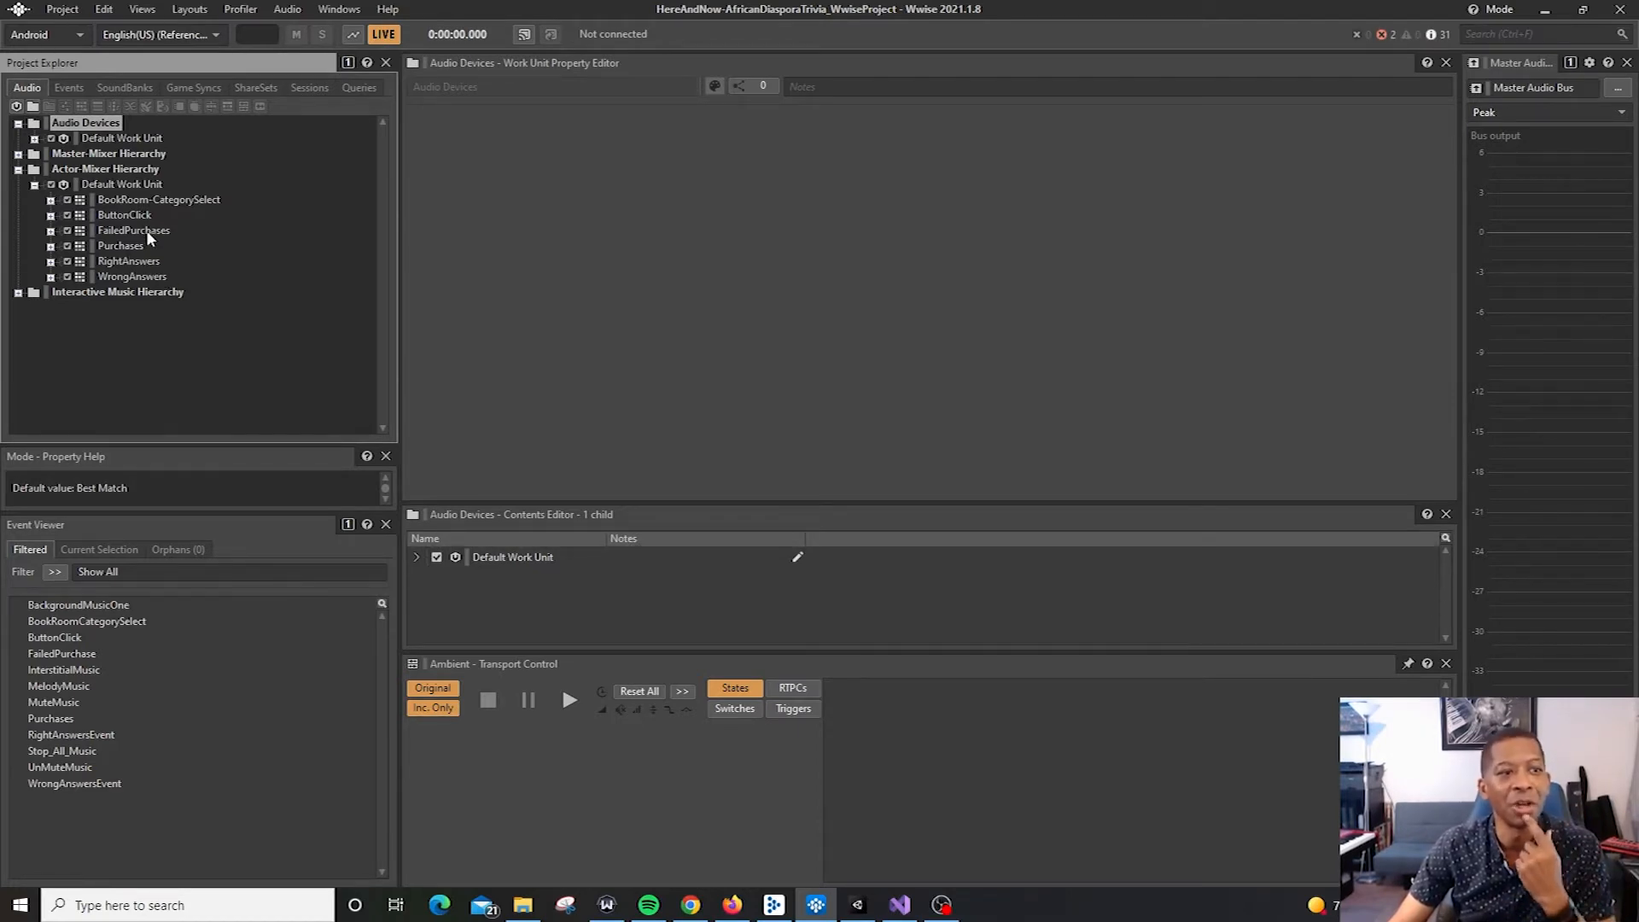
left_click(51, 262)
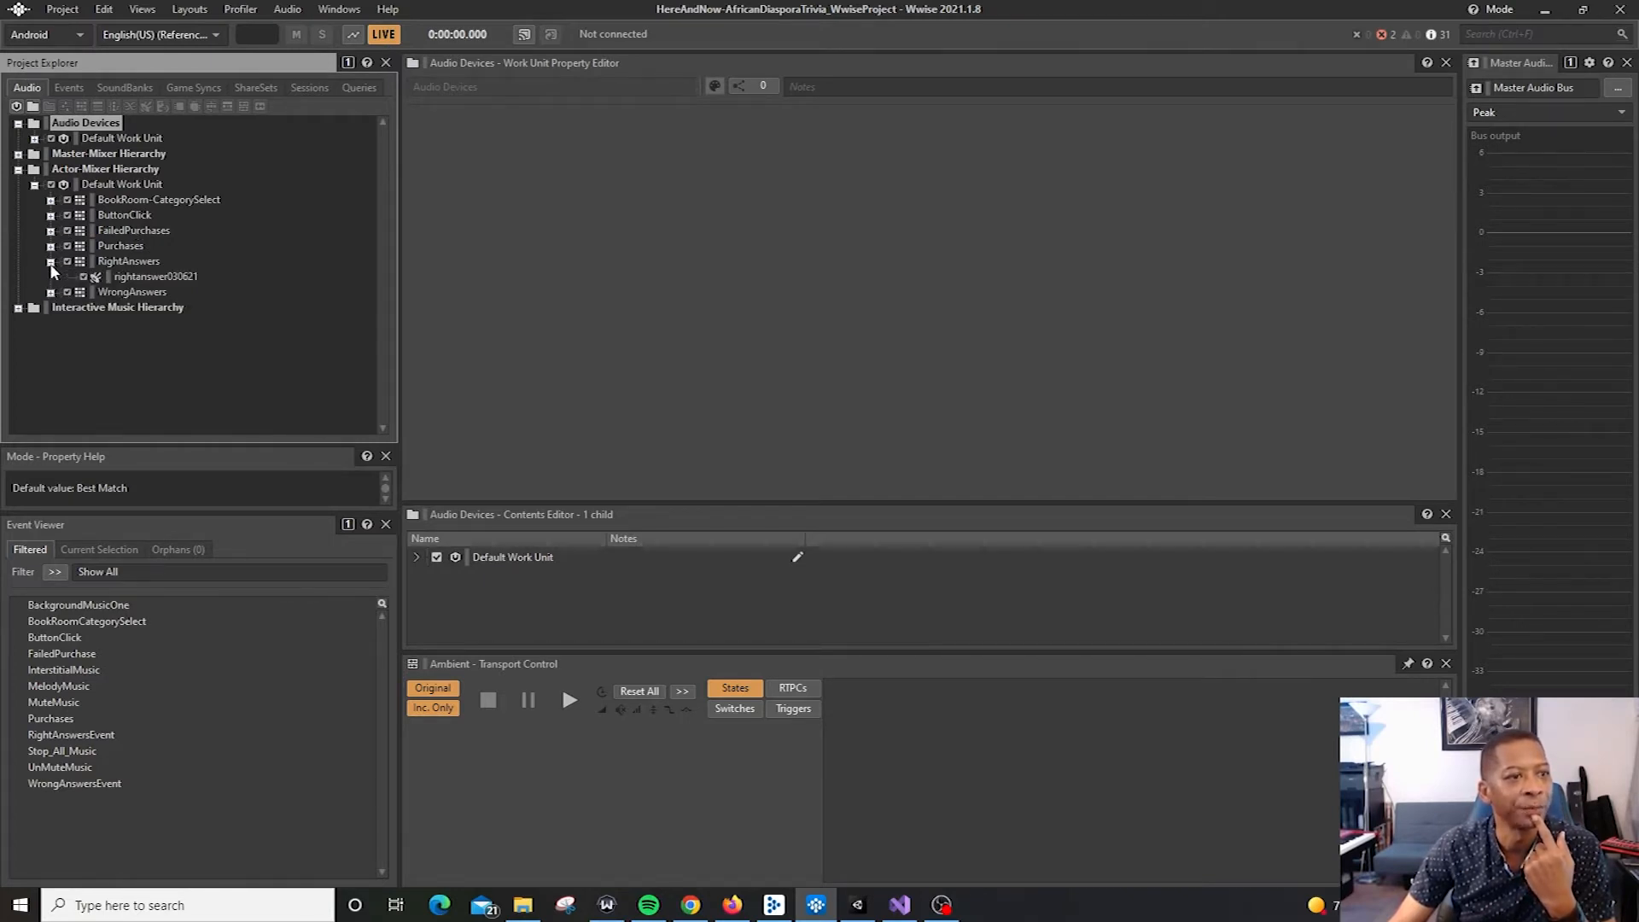
left_click(162, 276)
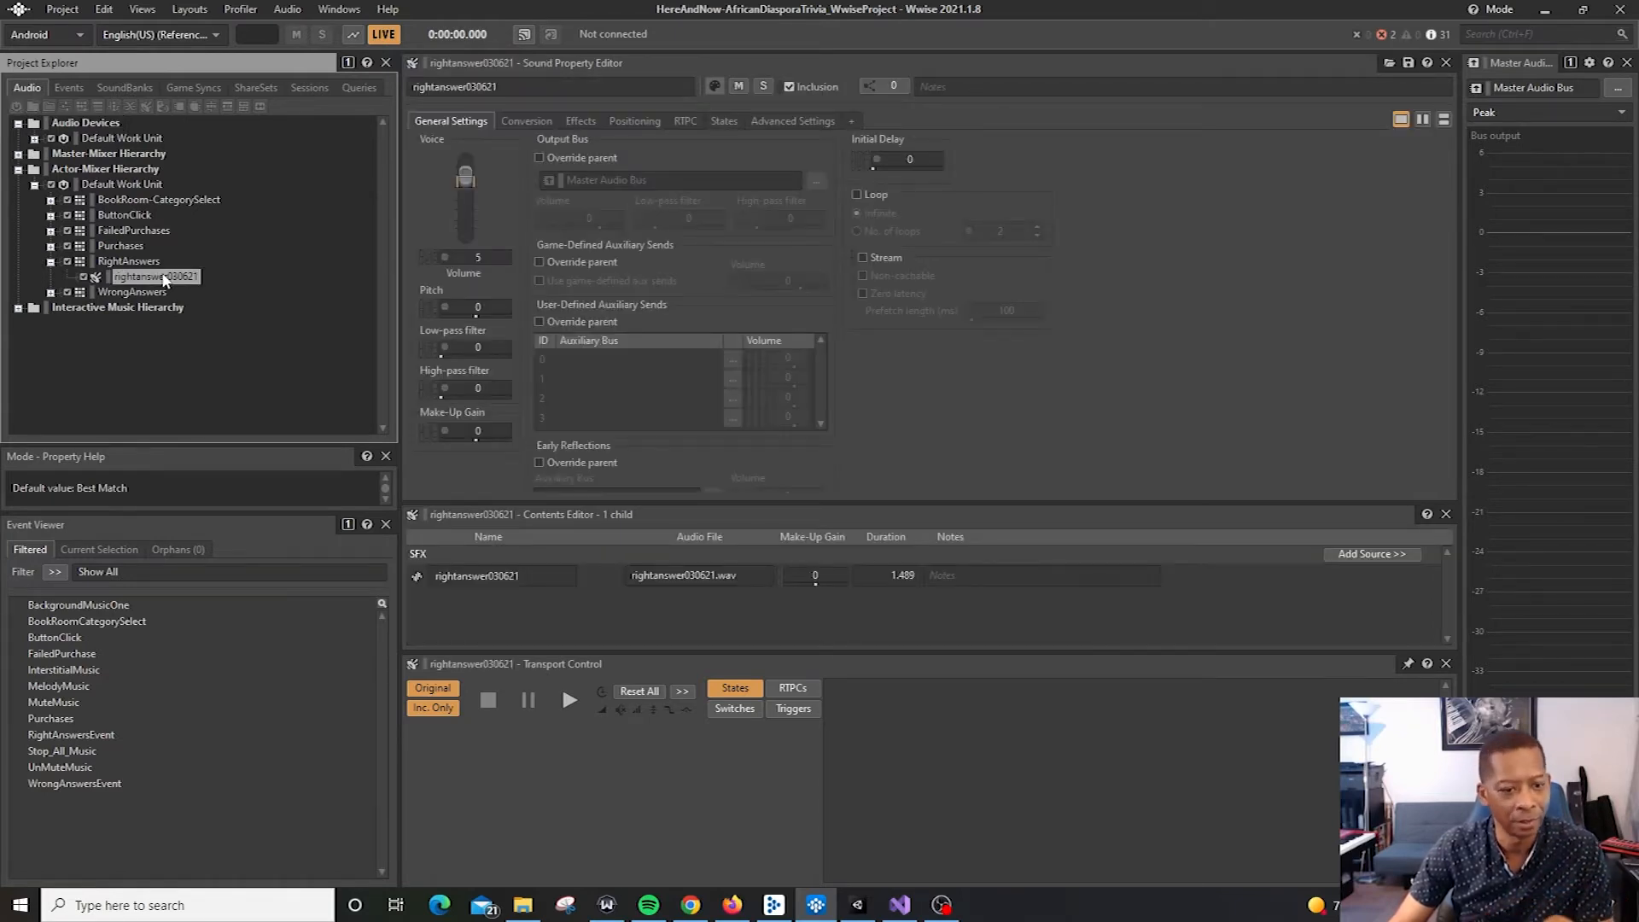
left_click(568, 702)
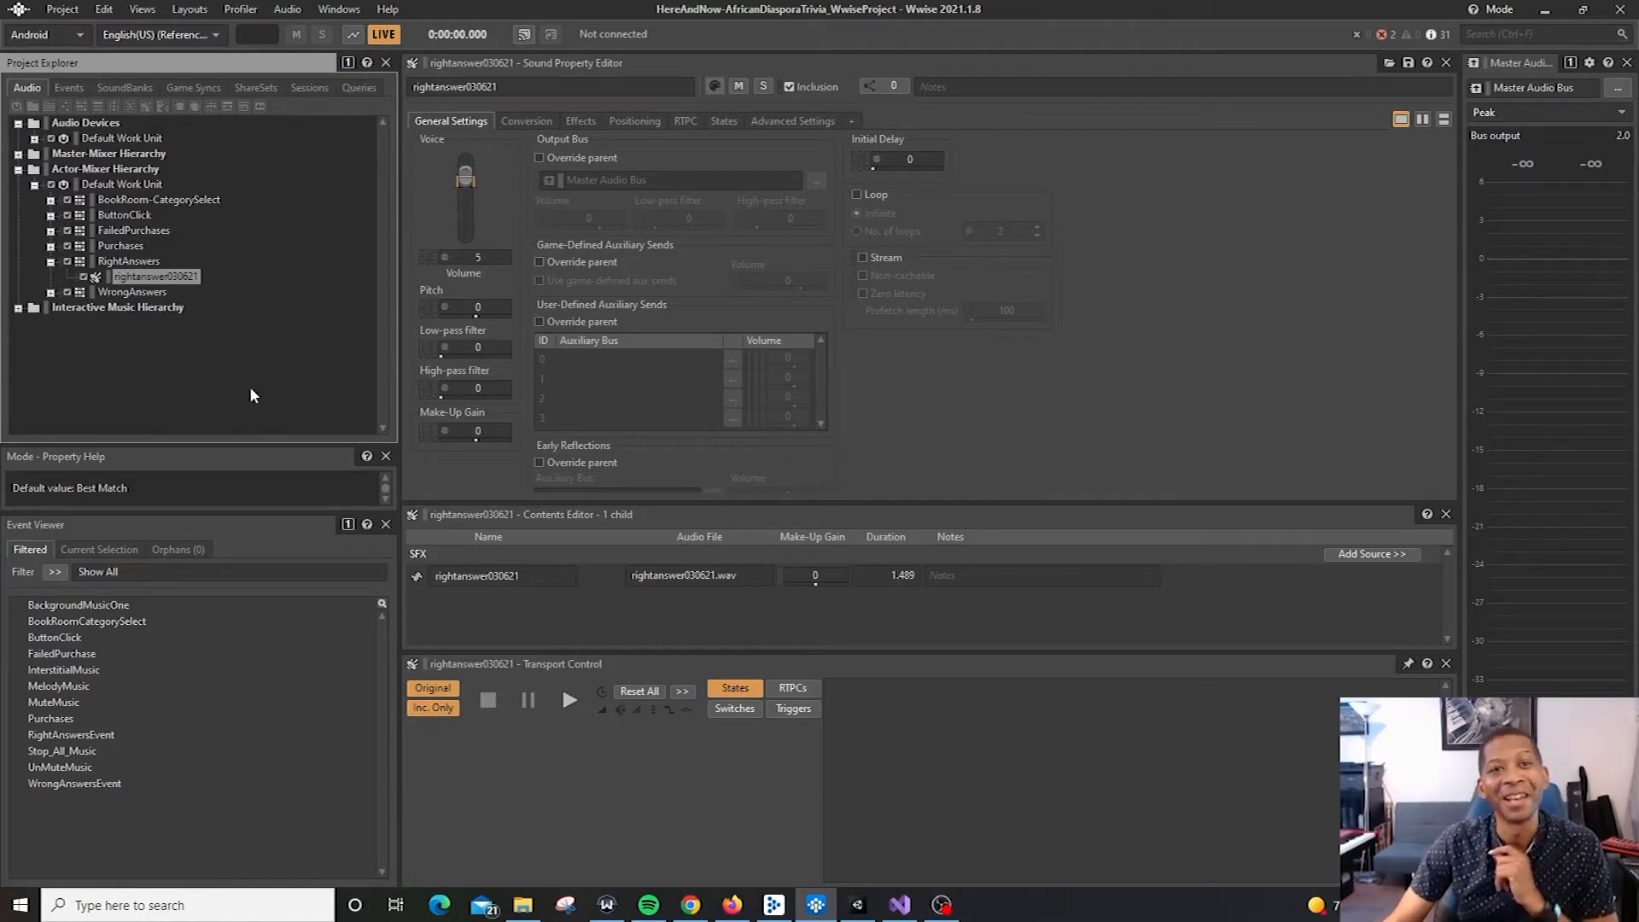
- Review the object types available as a new child of the Actor-Mixer Hierarchy's Default Work Unit and return to the RightAnswers container
left_click(124, 261)
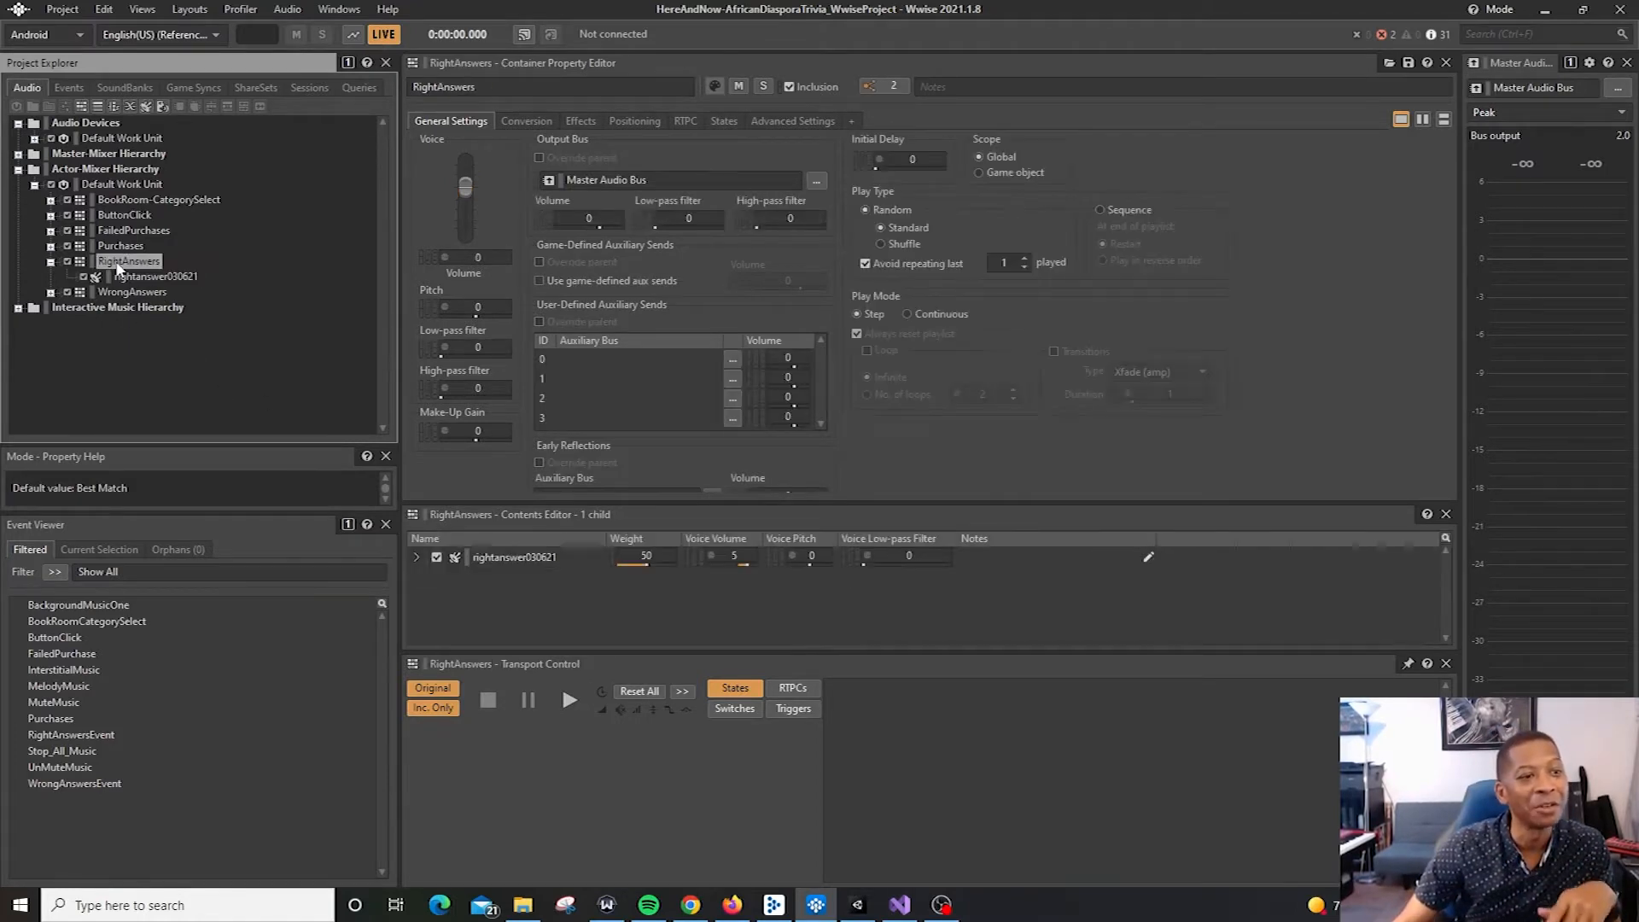
right_click(119, 266)
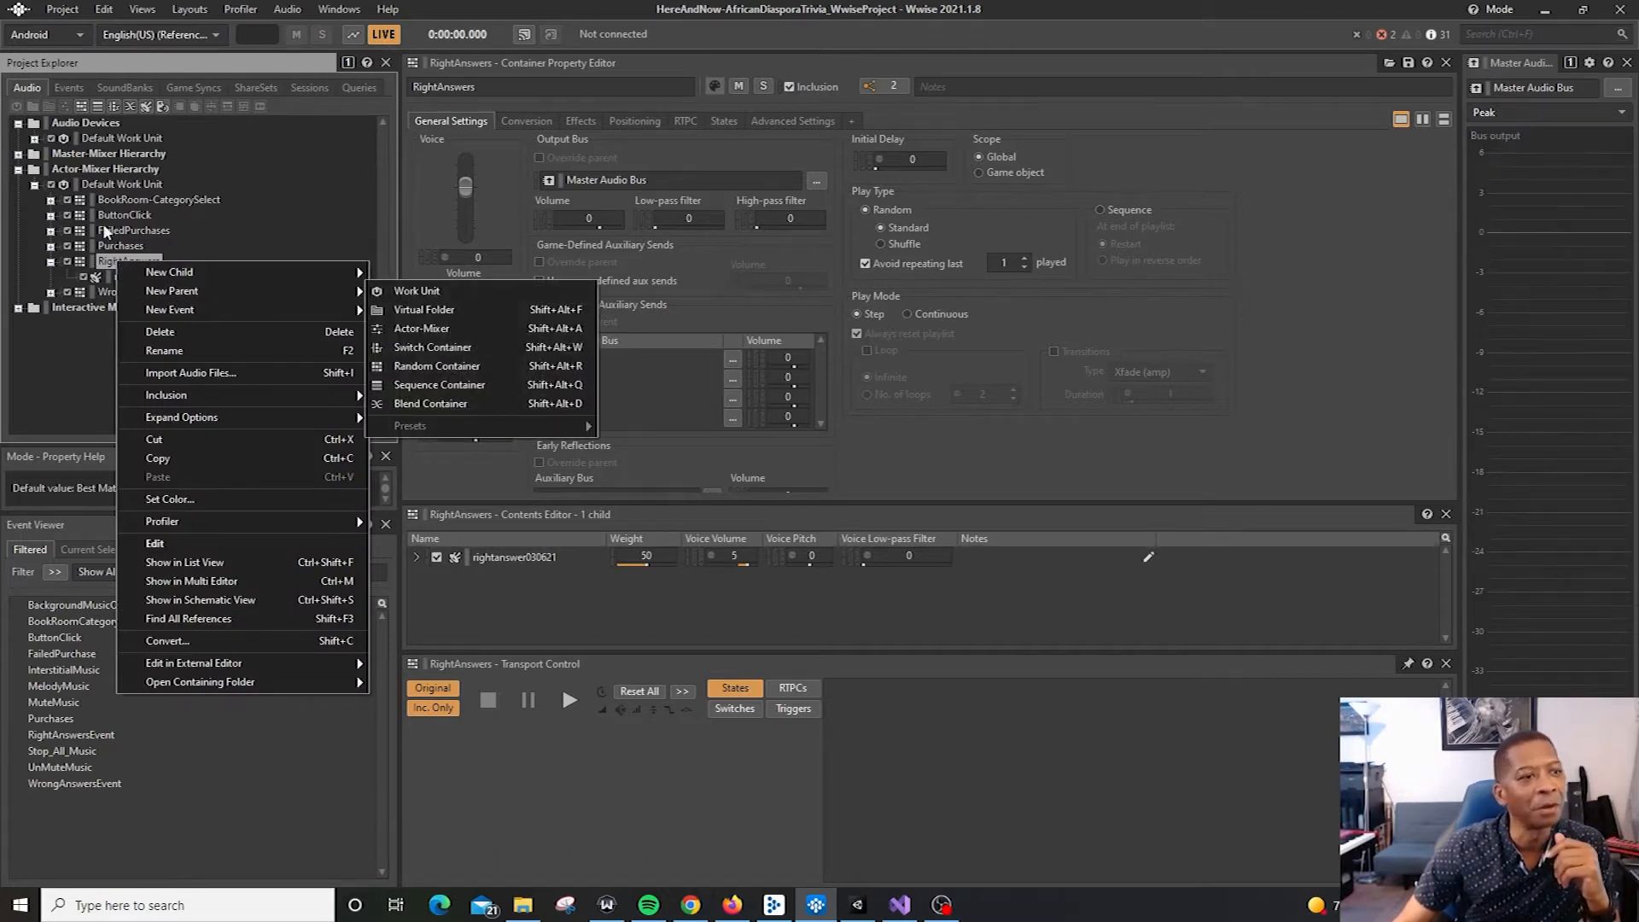
left_click(102, 184)
right_click(100, 185)
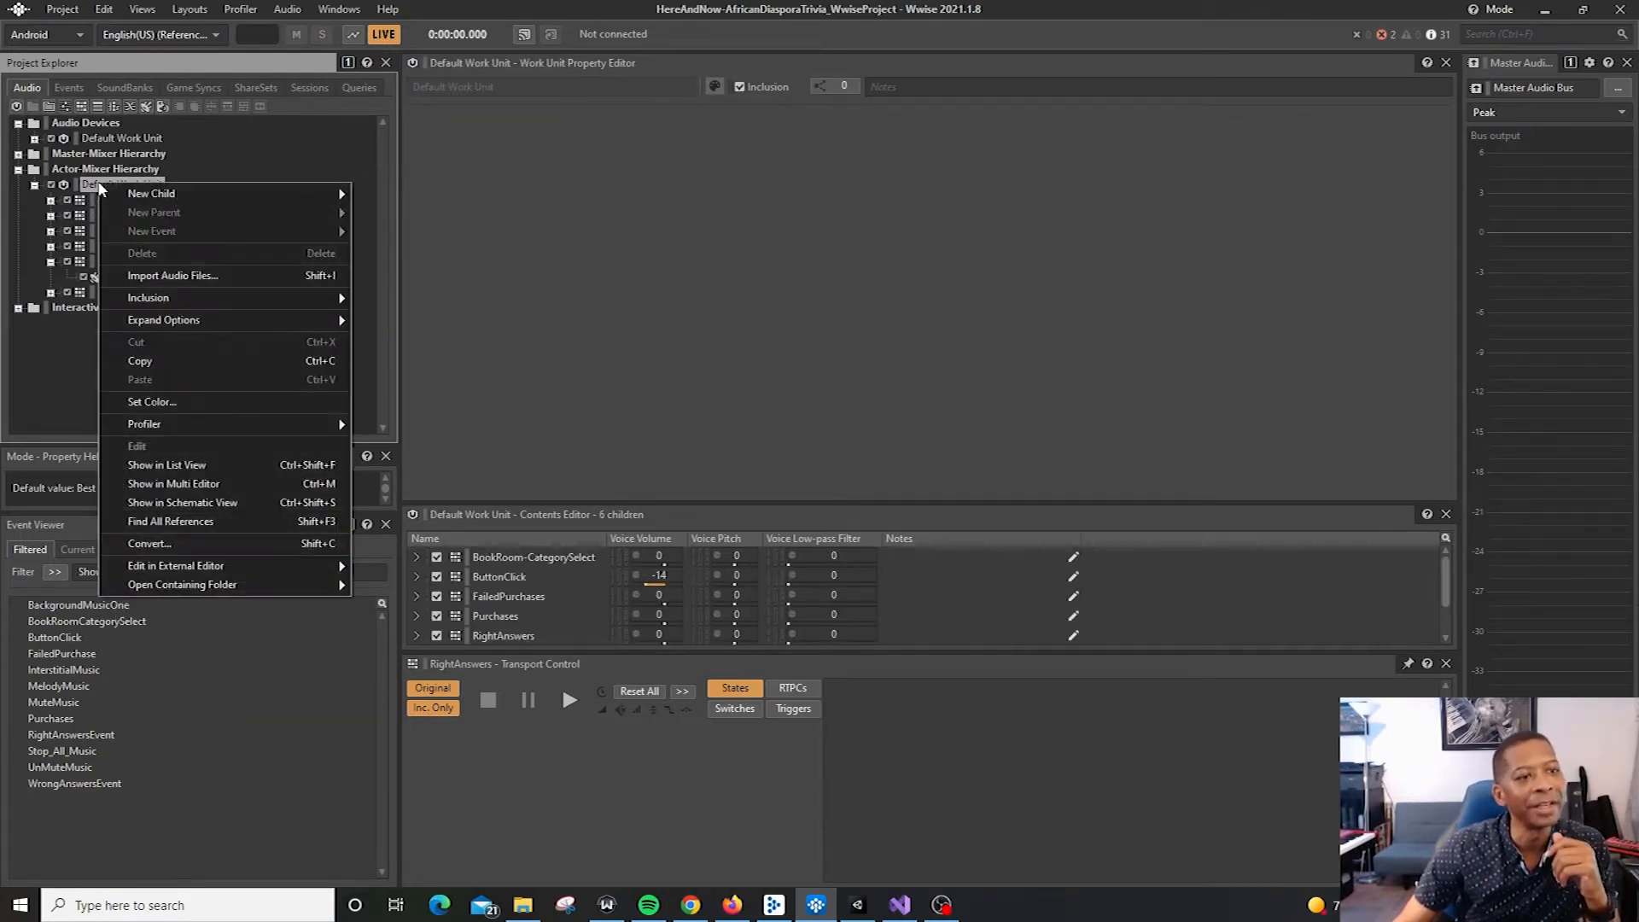
mouse_move(152, 197)
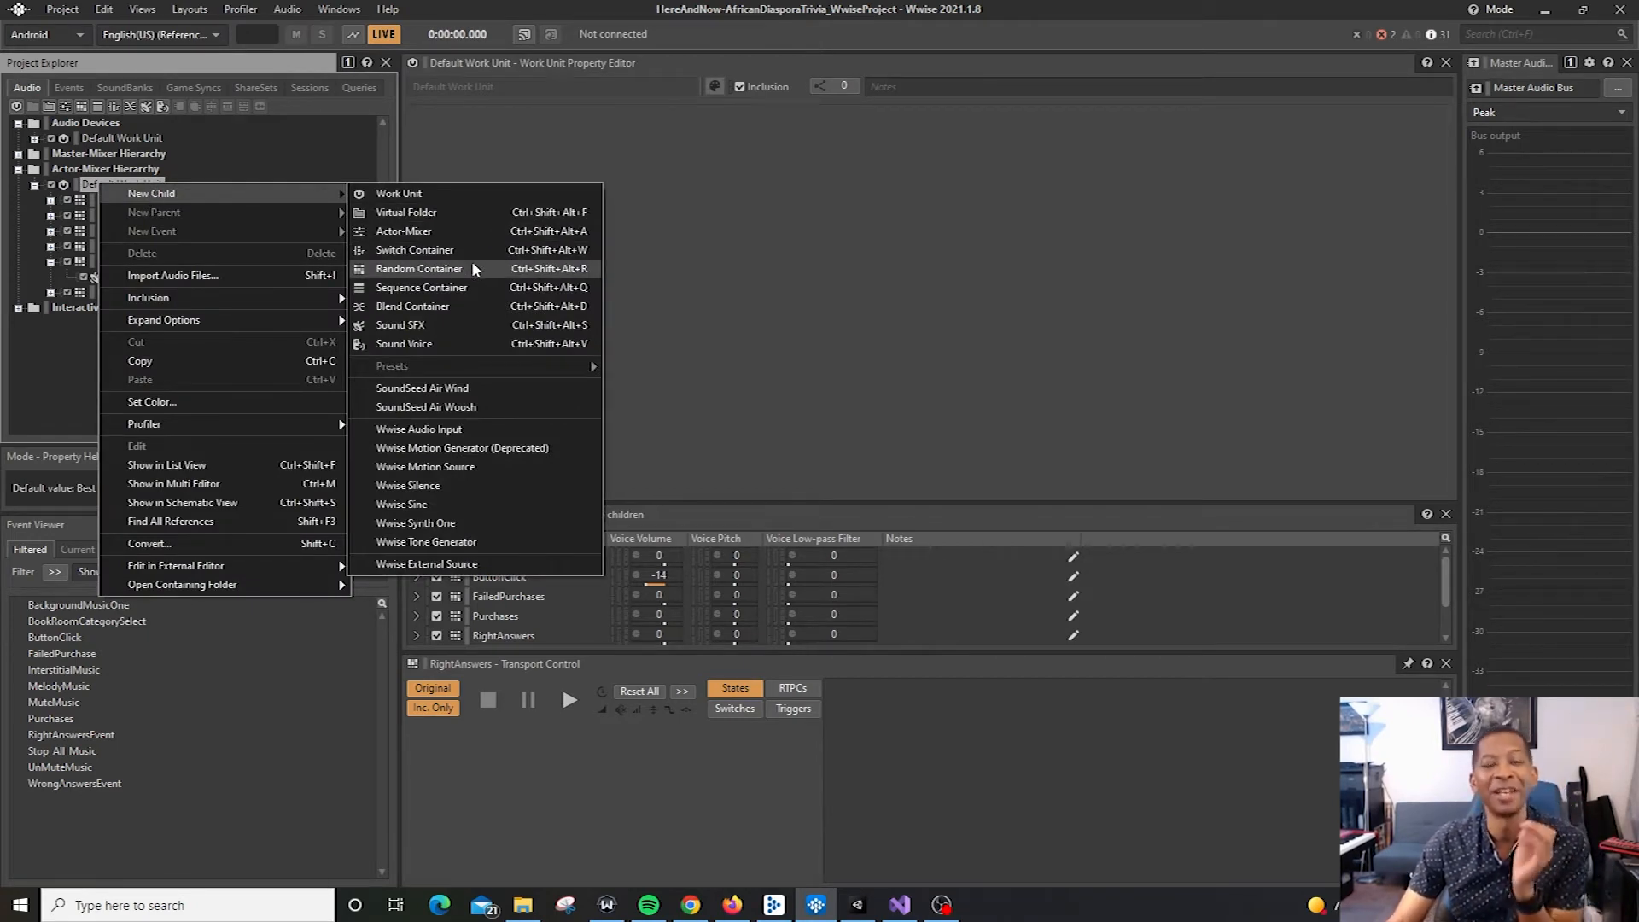
left_click(68, 262)
left_click(111, 259)
left_click(68, 260)
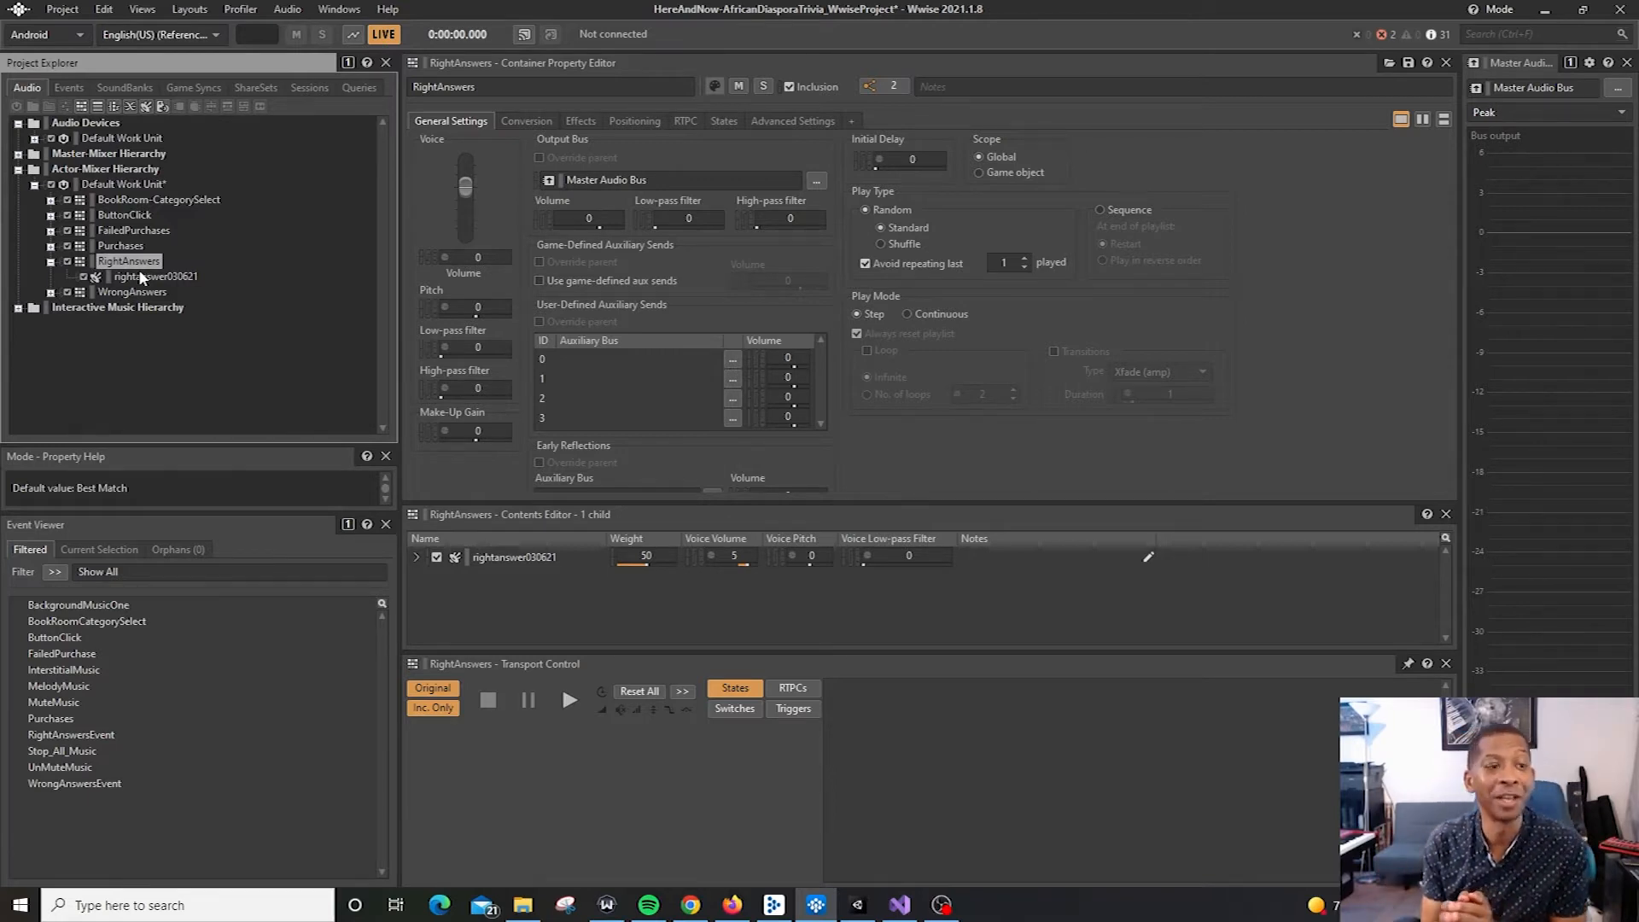
- Look at the sound inside the WrongAnswers container, and collapse both the WrongAnswers and RightAnswers containers
left_click(51, 292)
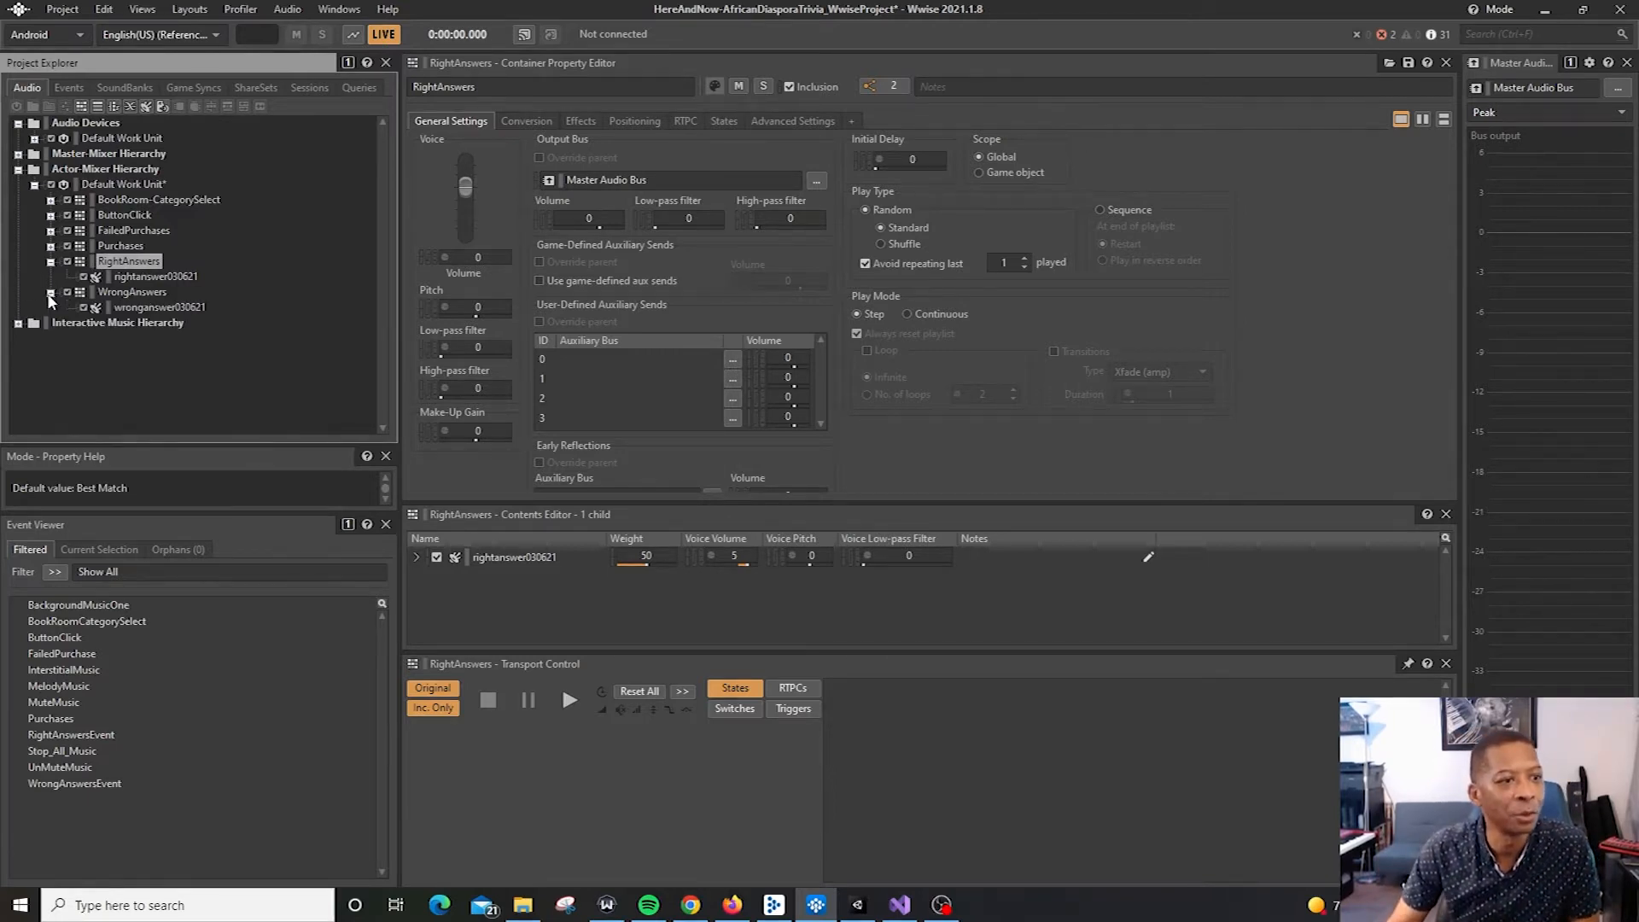
left_click(51, 292)
left_click(50, 262)
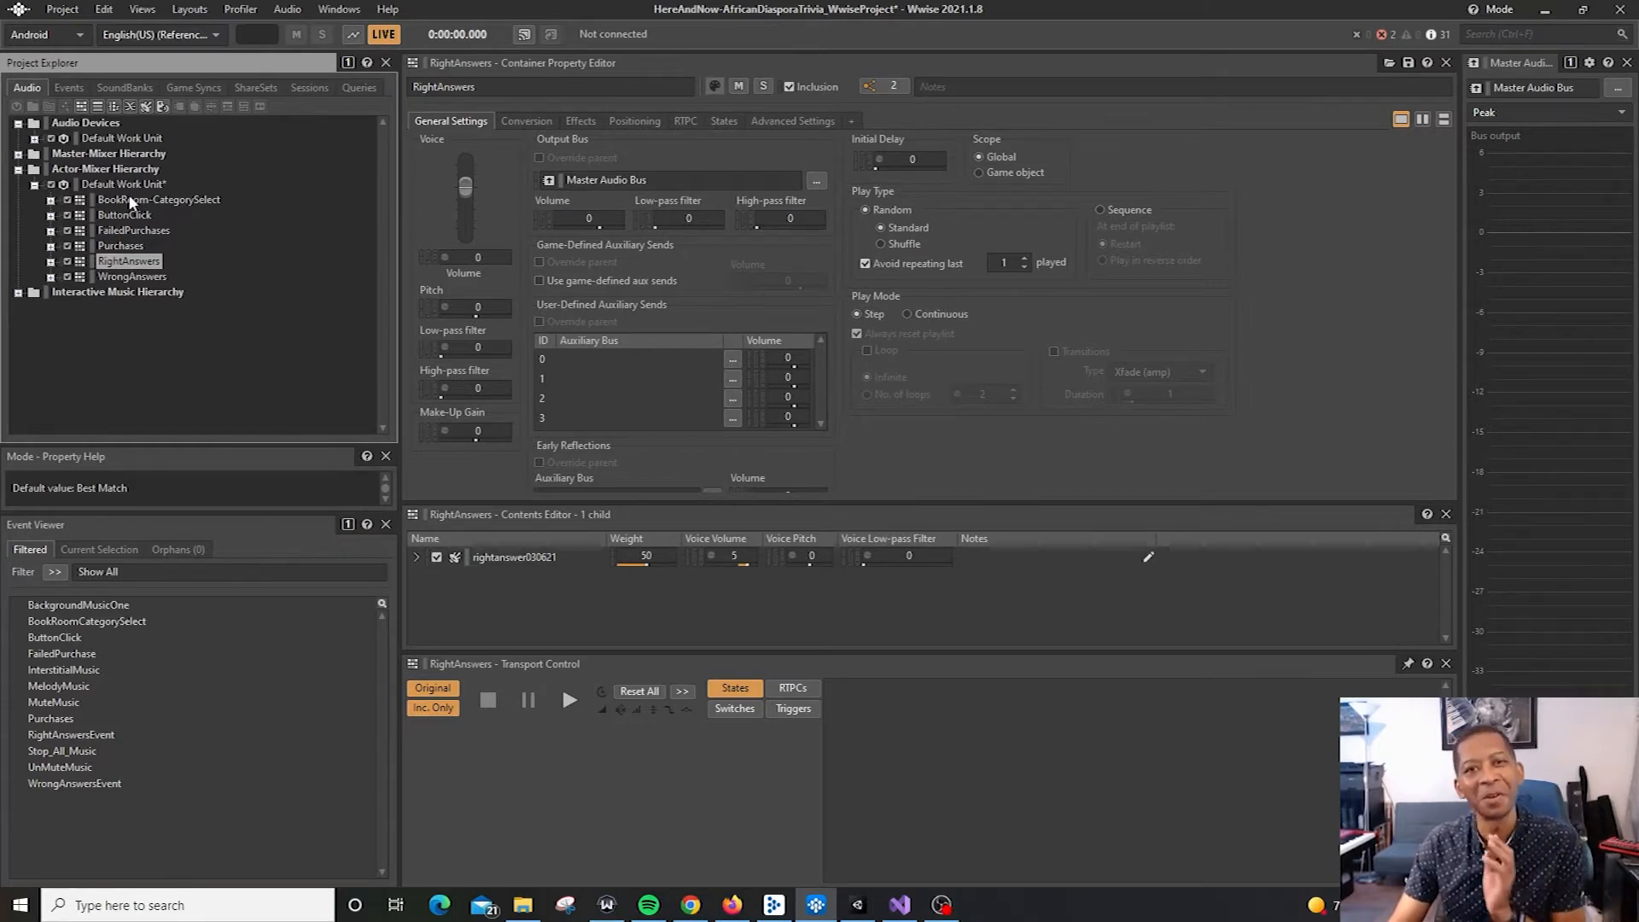
- Expand the Interactive Music Hierarchy and show the Music switch container's properties and child playlists
left_click(142, 294)
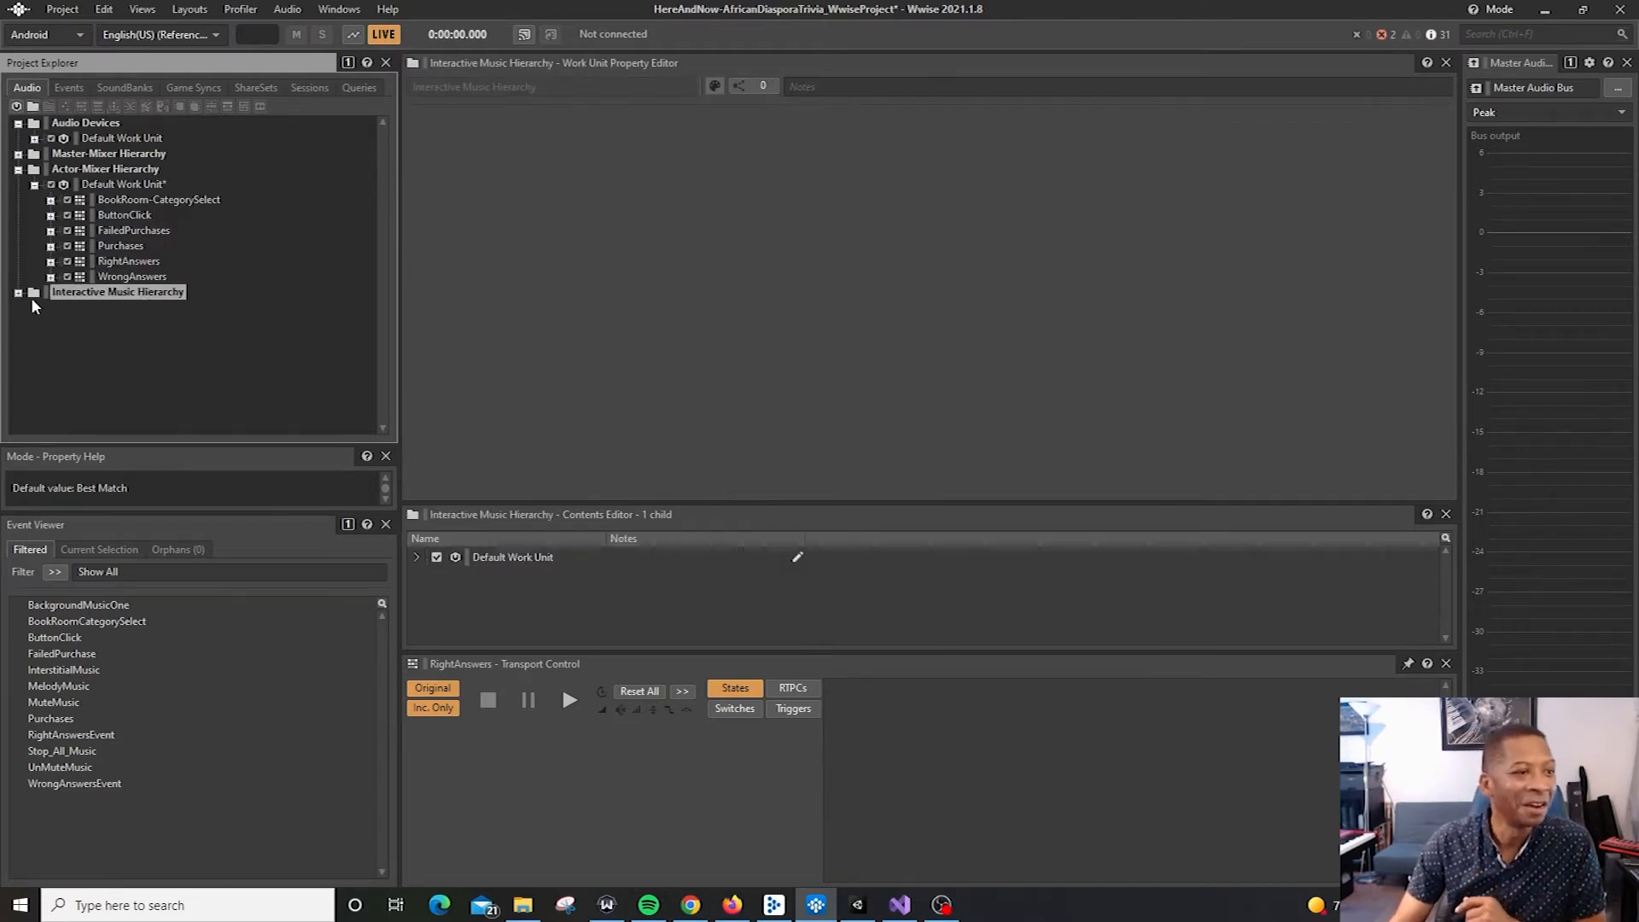
left_click(18, 293)
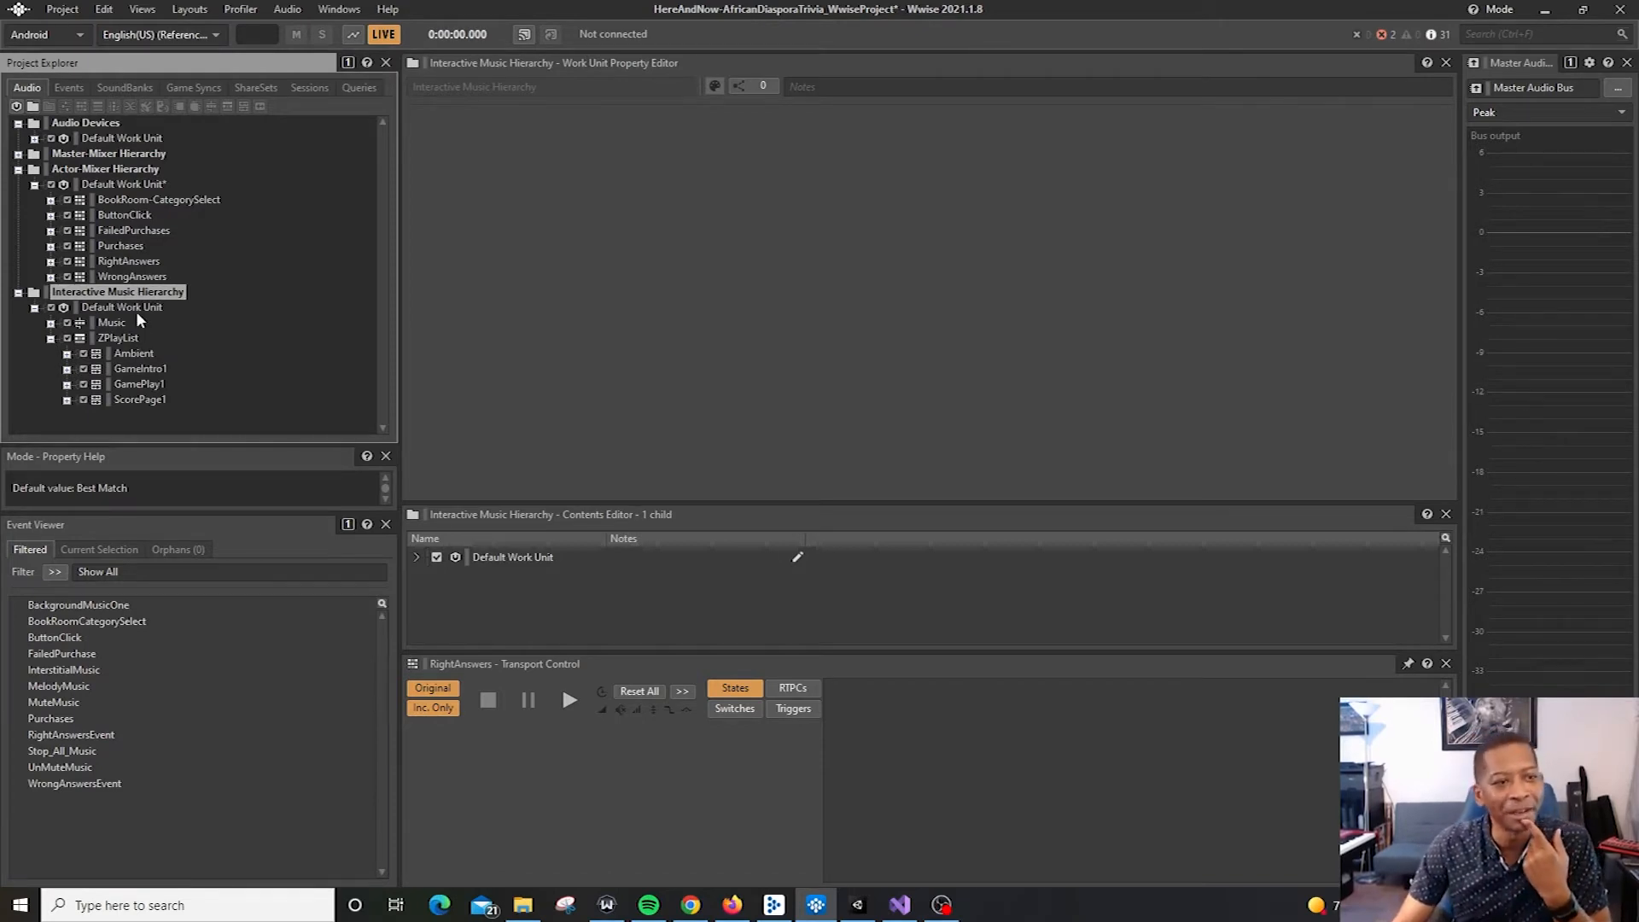
left_click(89, 324)
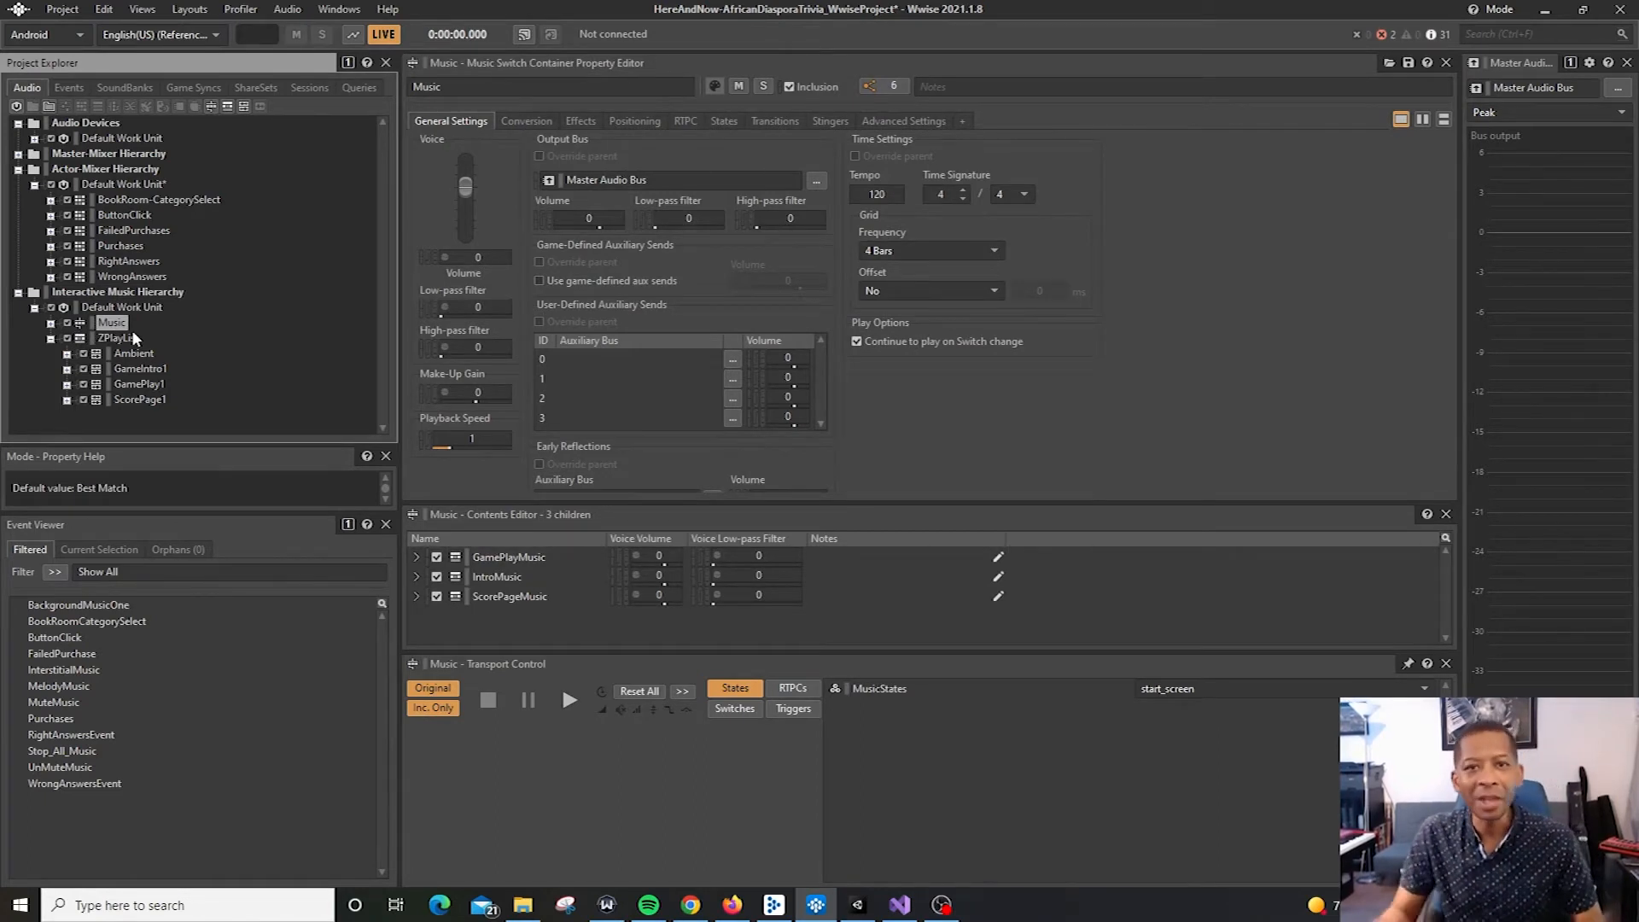
left_click(51, 323)
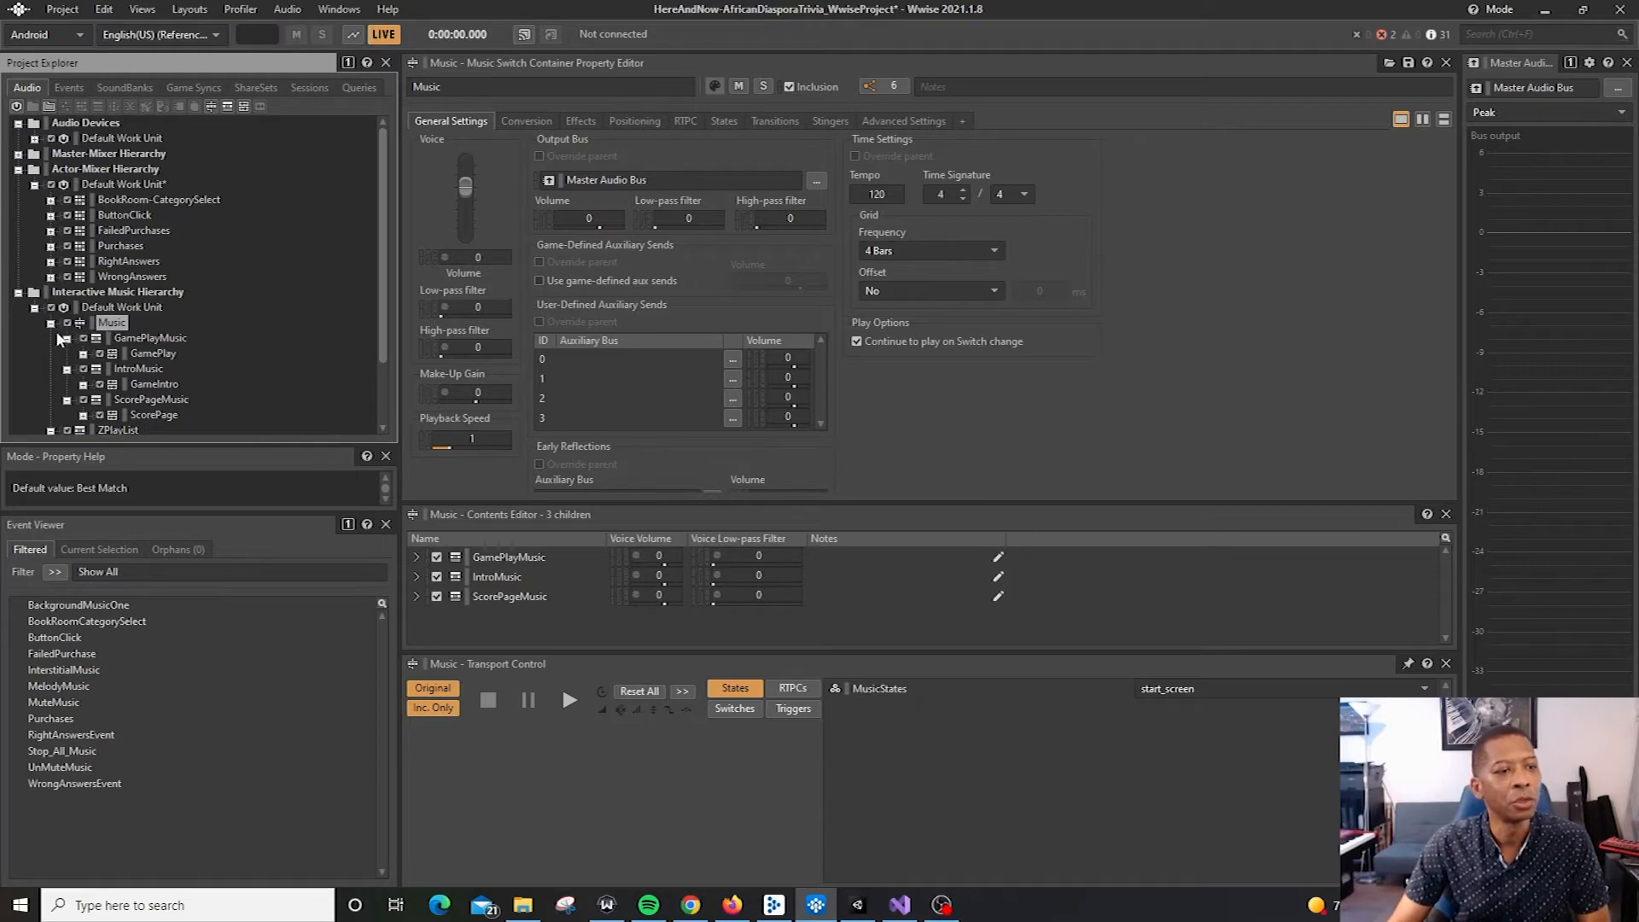
- Collapse the GamePlayMusic, IntroMusic and ScorePageMusic playlists and the Music container that holds them
left_click(67, 339)
left_click(67, 354)
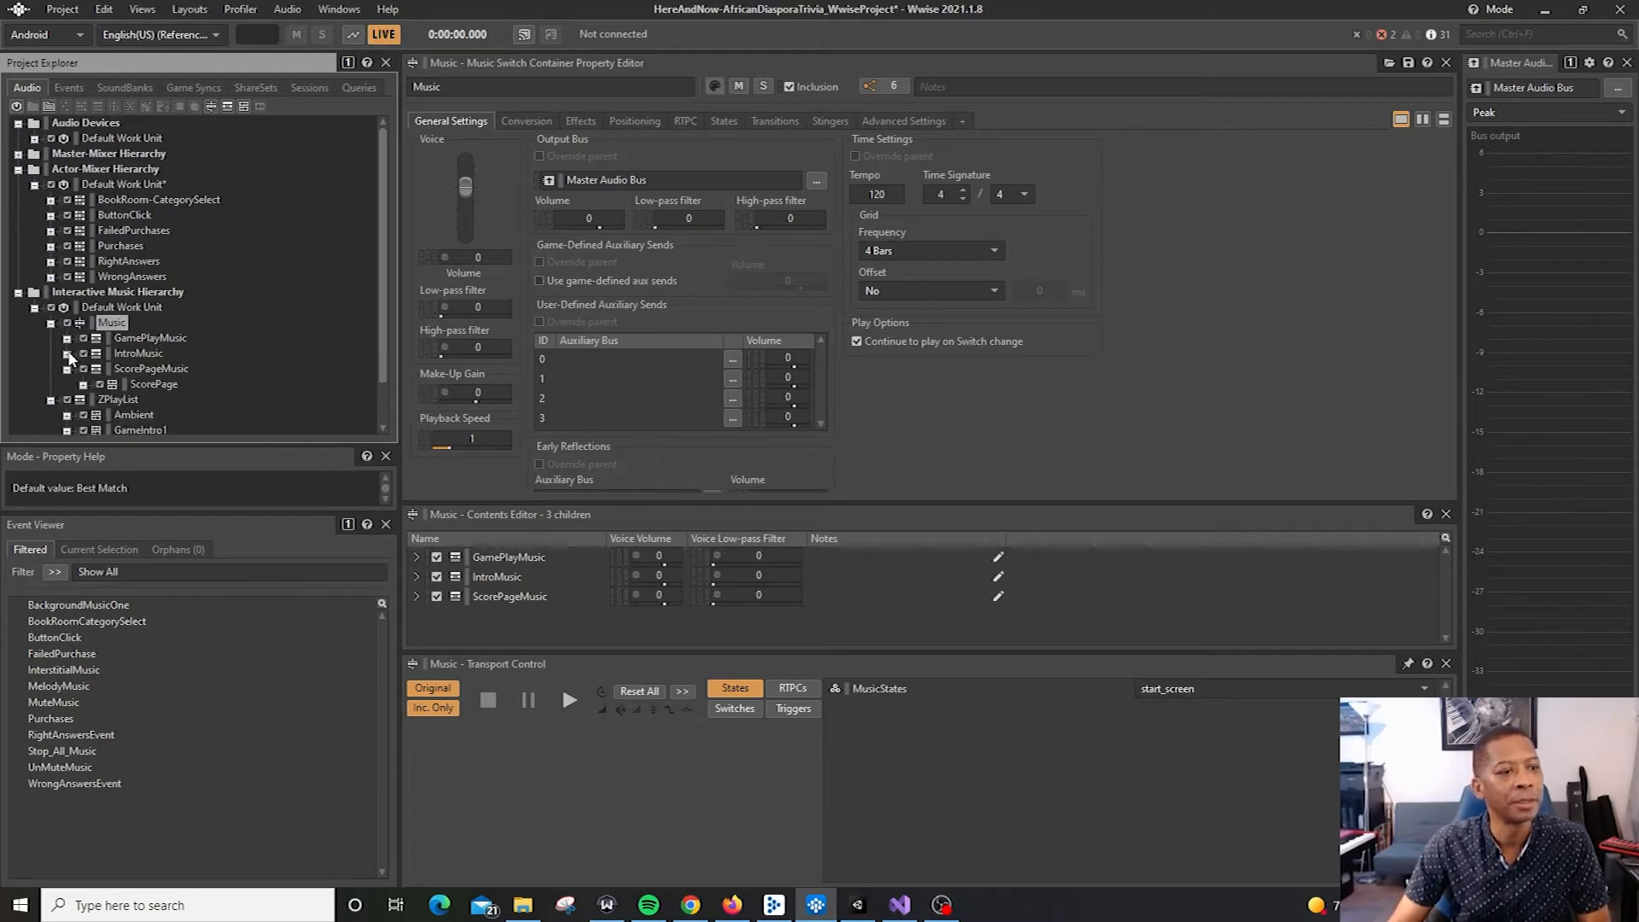
left_click(67, 370)
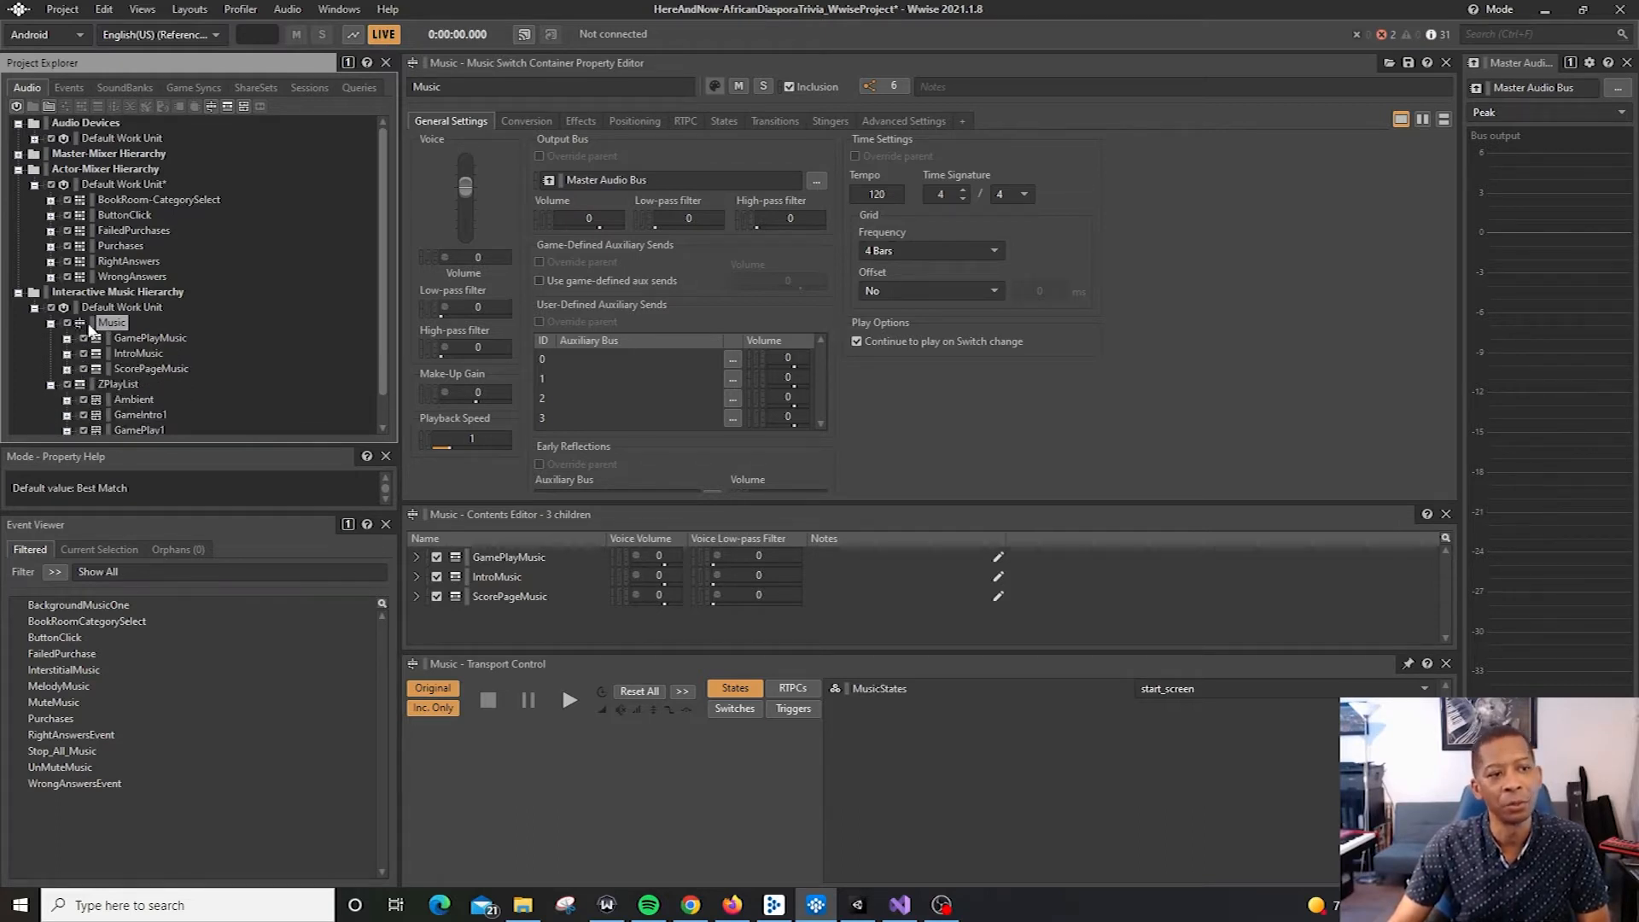
left_click(52, 324)
- Open the ZPlayList container and switch the workspace to the Interactive Music layout
left_click(128, 339)
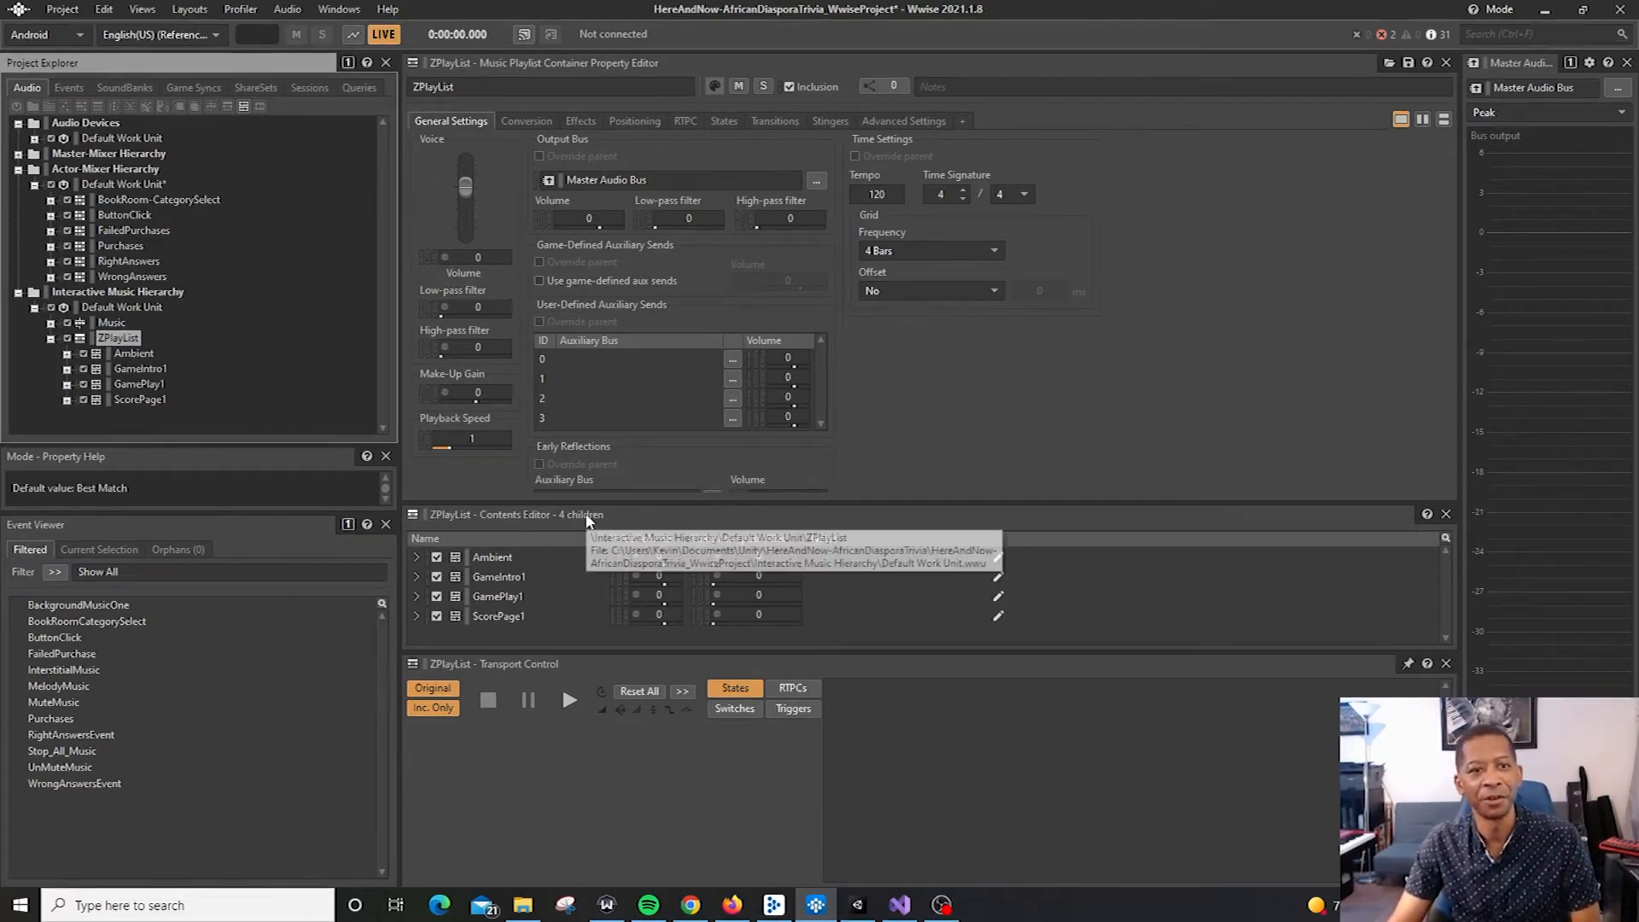
left_click(189, 8)
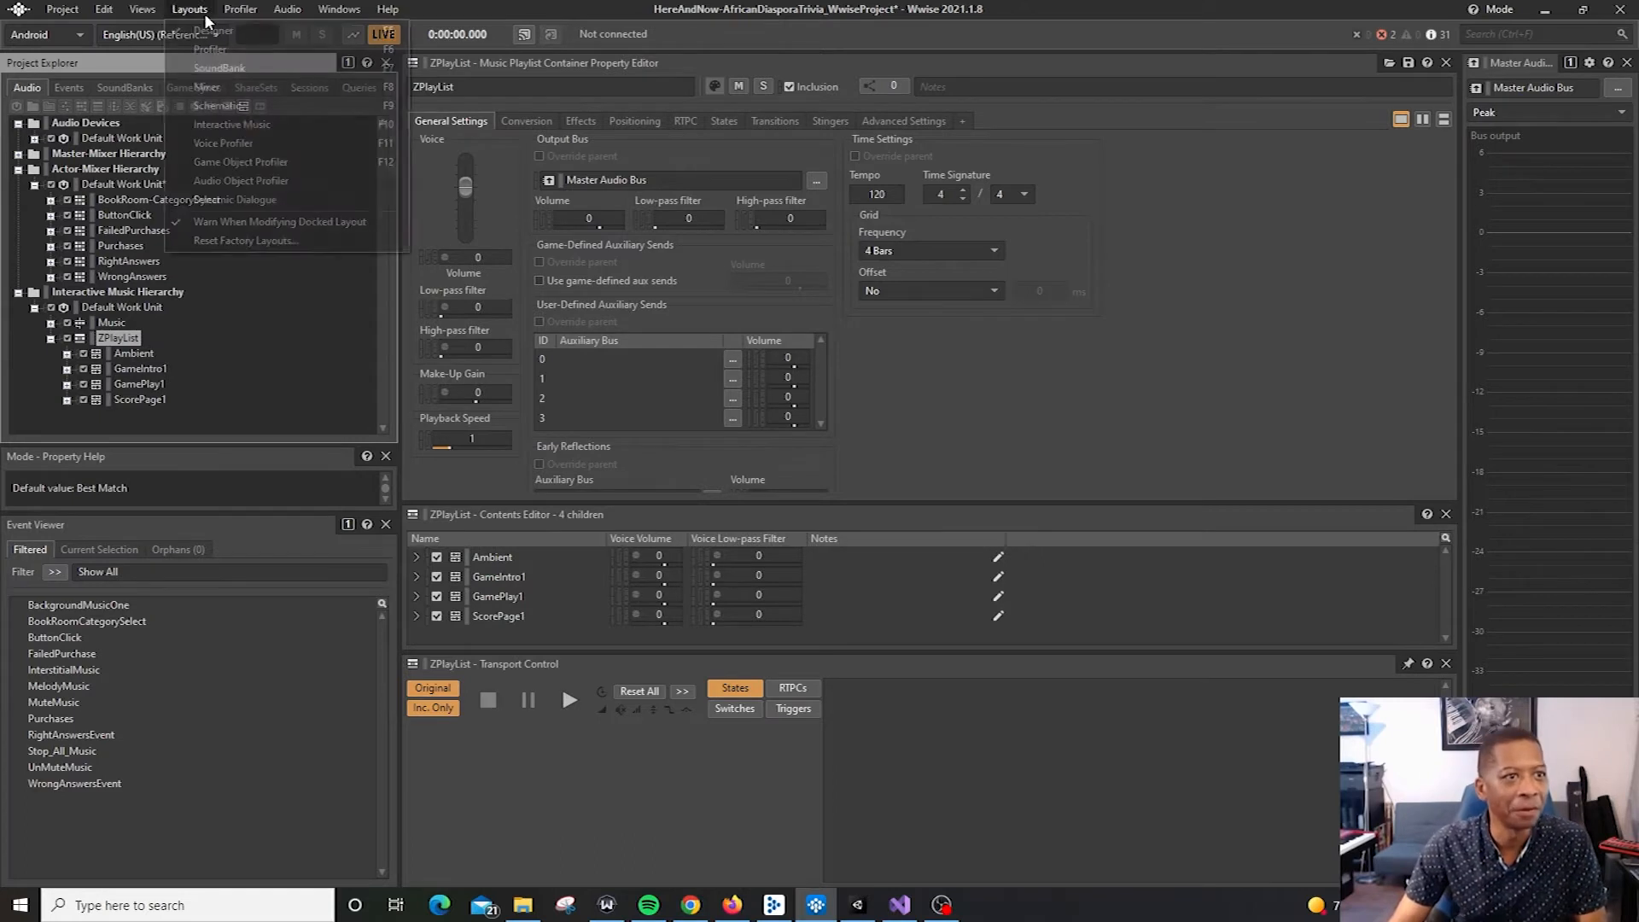
left_click(266, 122)
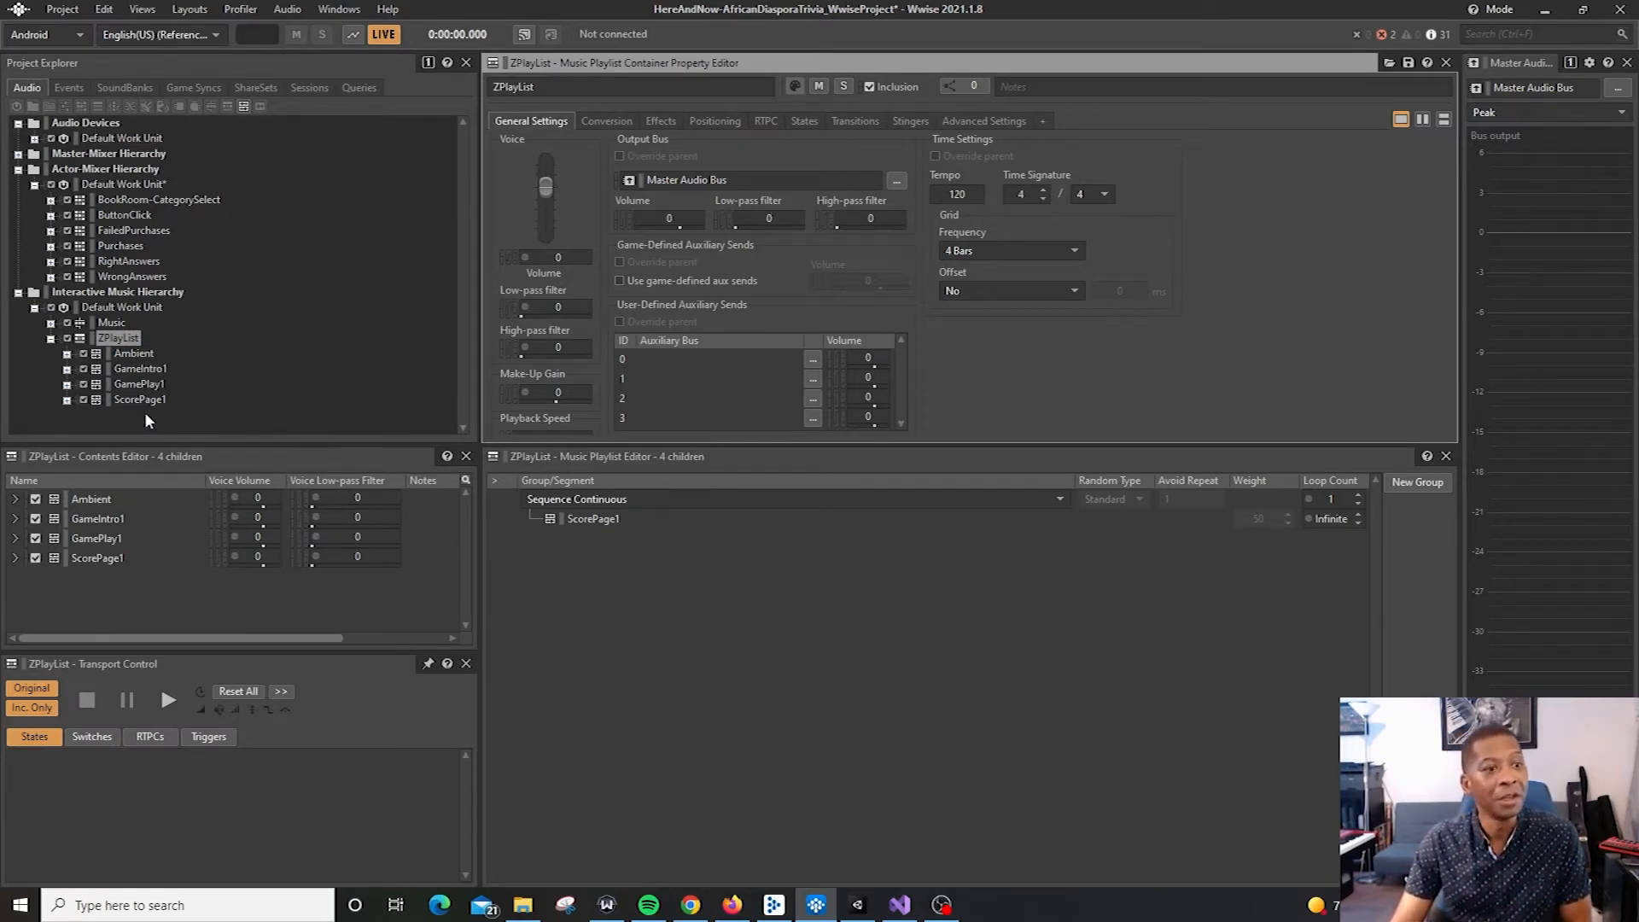
- Add the GamePlay1 and ScorePage1 segments to ZPlayList's sequence and set the first ScorePage1 entry's loop count to 1
left_click_drag(133, 388, 668, 558)
left_click_drag(135, 397, 562, 557)
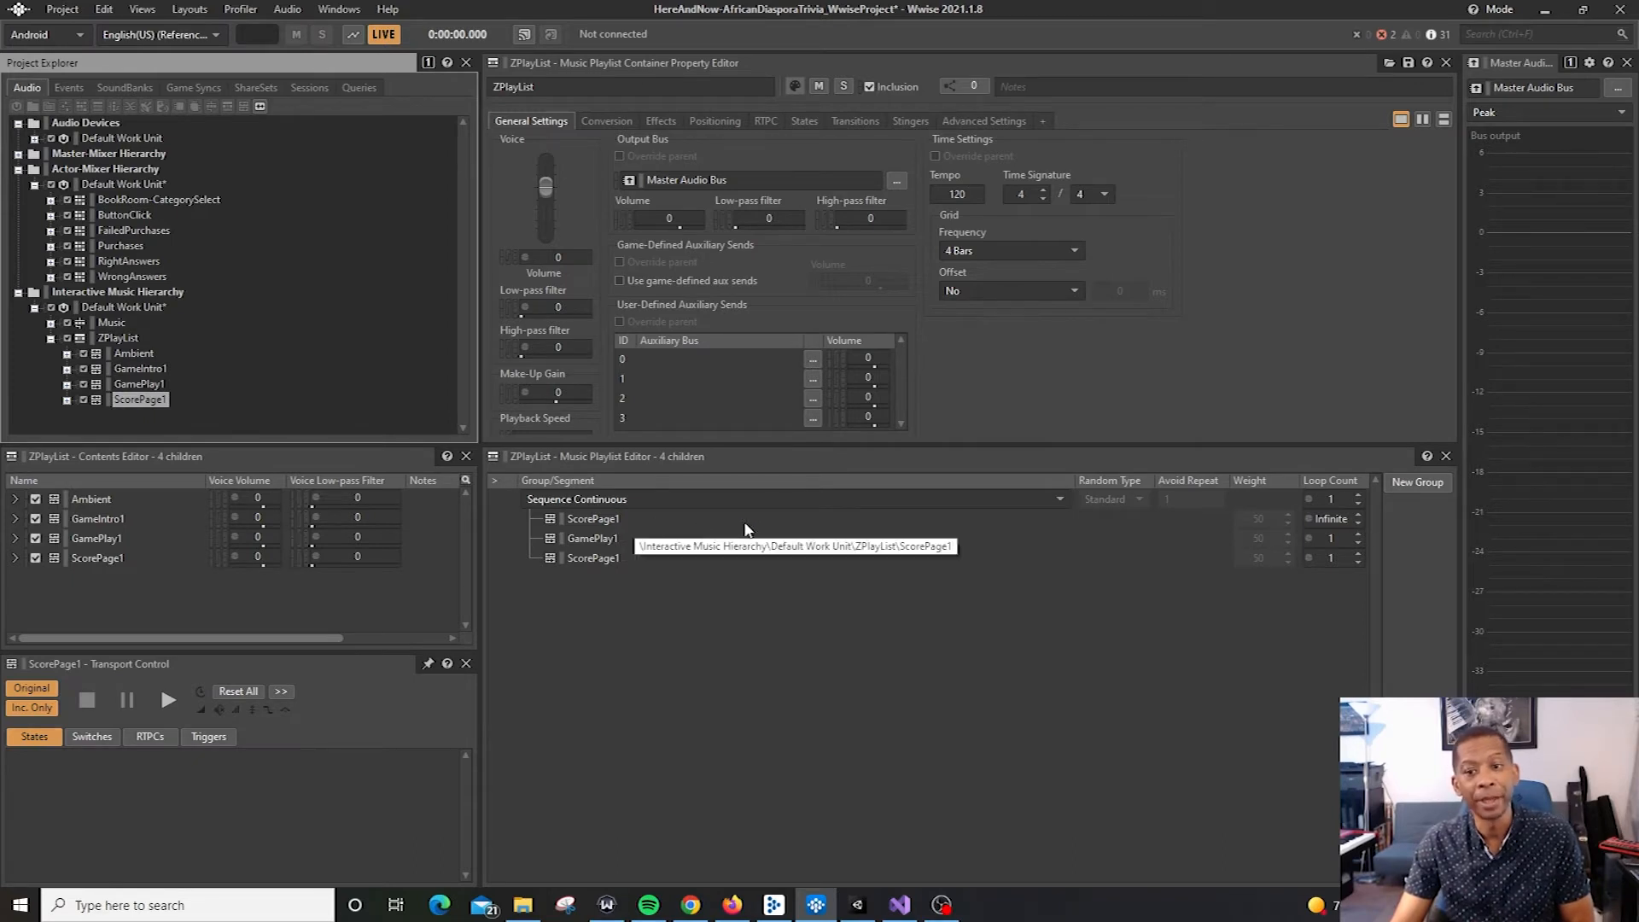
left_click(1357, 515)
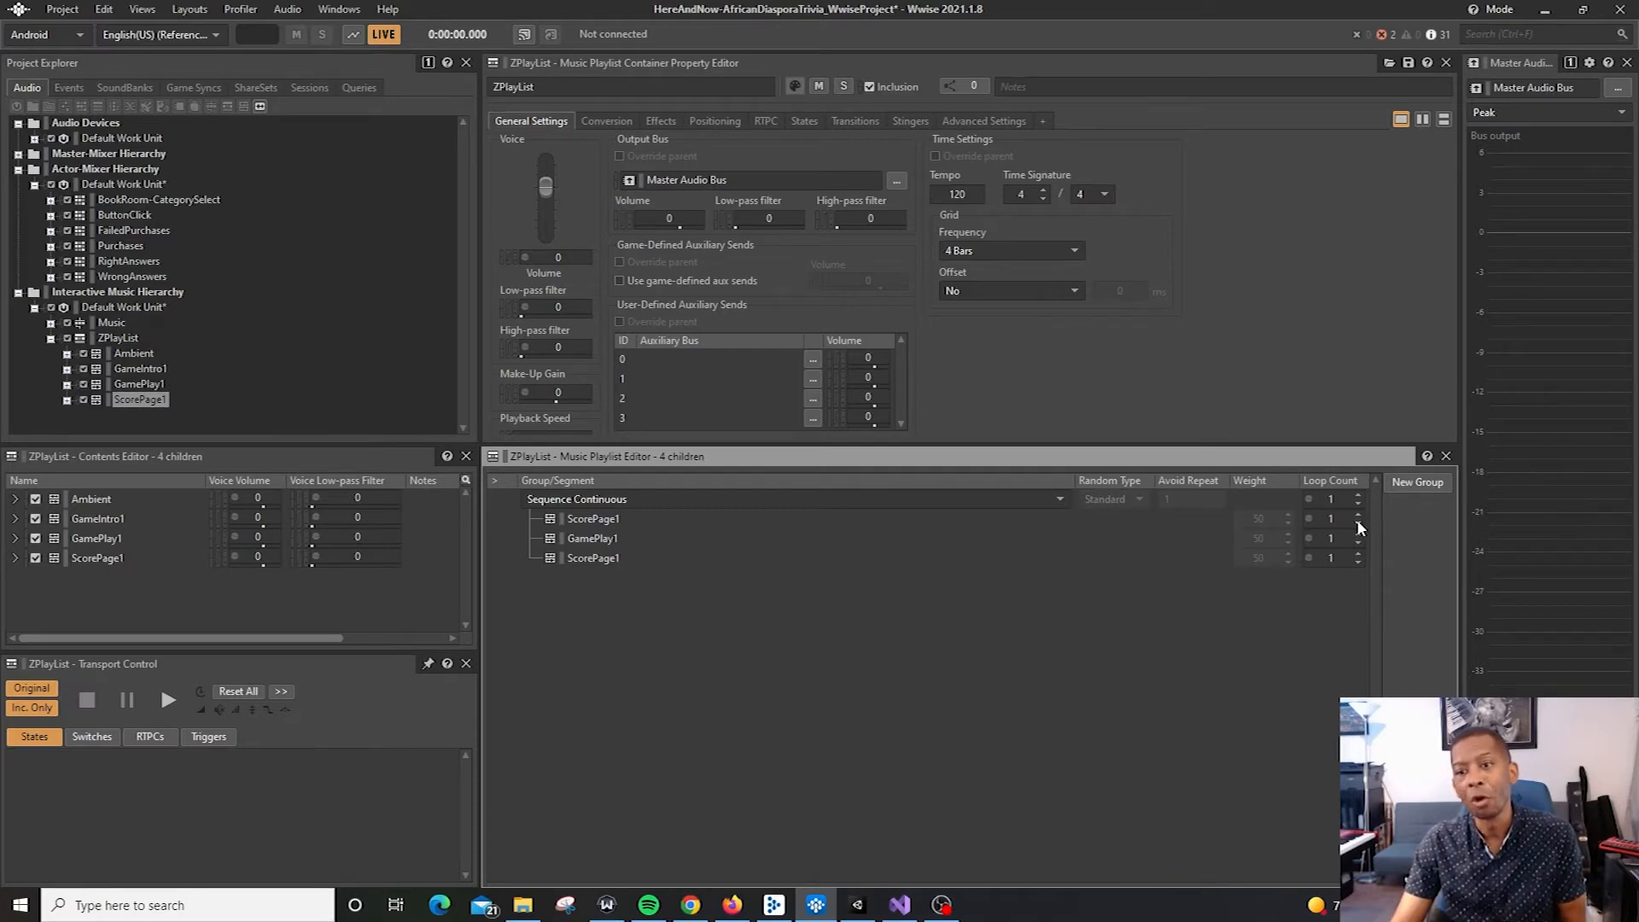
- Remove the added ScorePage1 and GamePlay1 entries from ZPlayList's sequence, leaving the original ScorePage1 entry looping infinitely
left_click(666, 562)
key("Delete")
left_click(662, 533)
key("Delete")
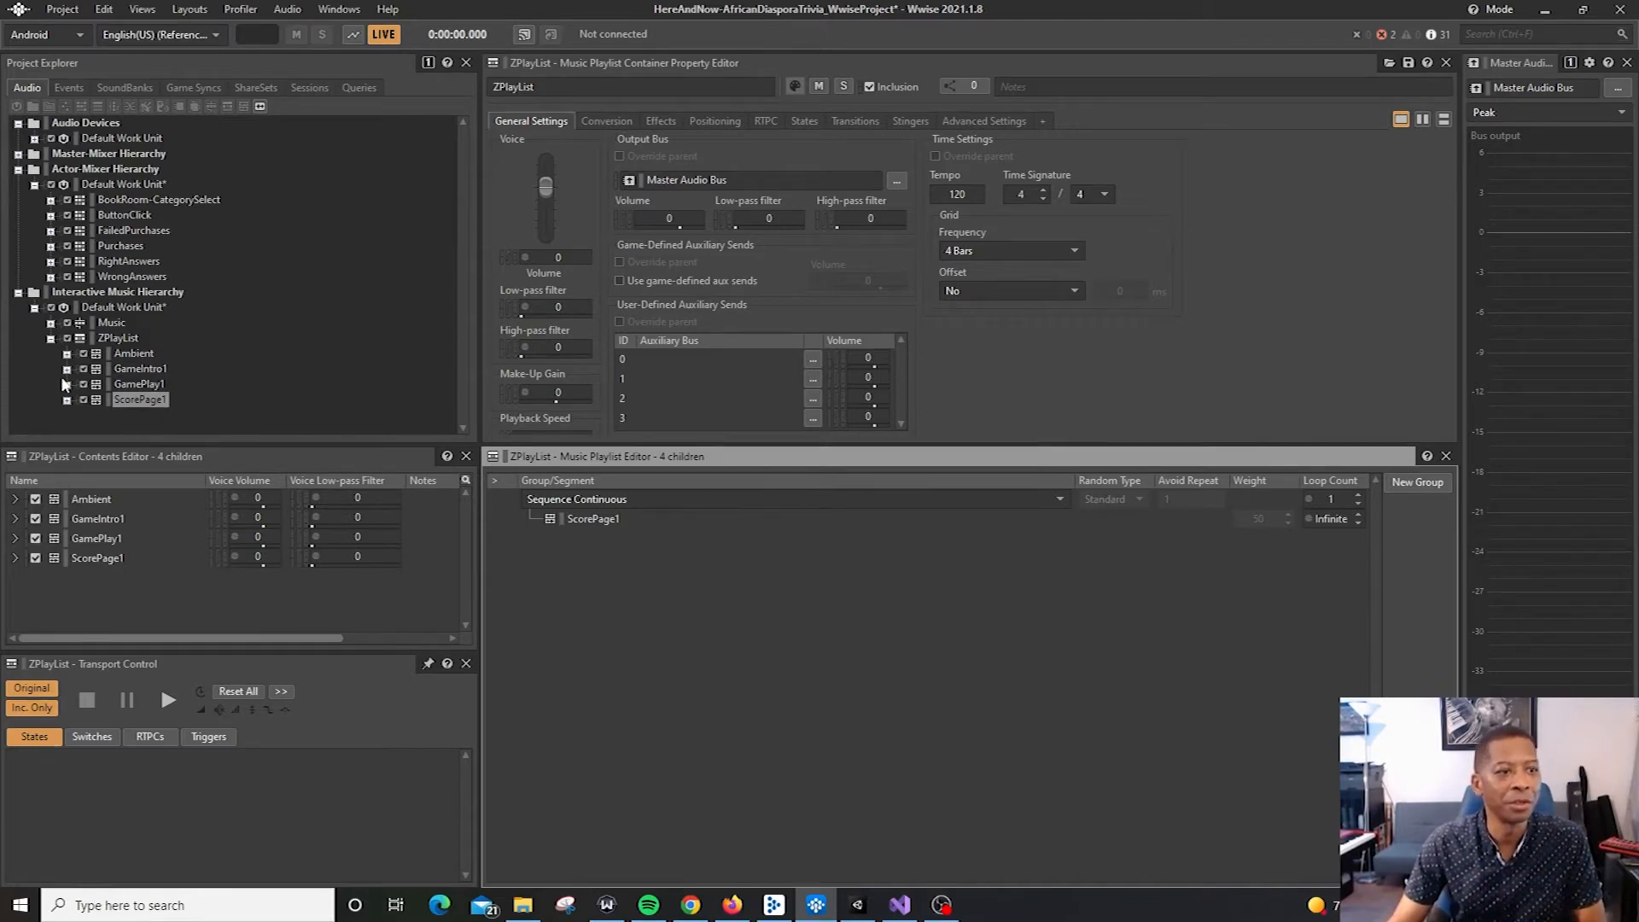
- Open the Ambient music segment, look through its instrument tracks and play the full mix briefly
left_click(137, 353)
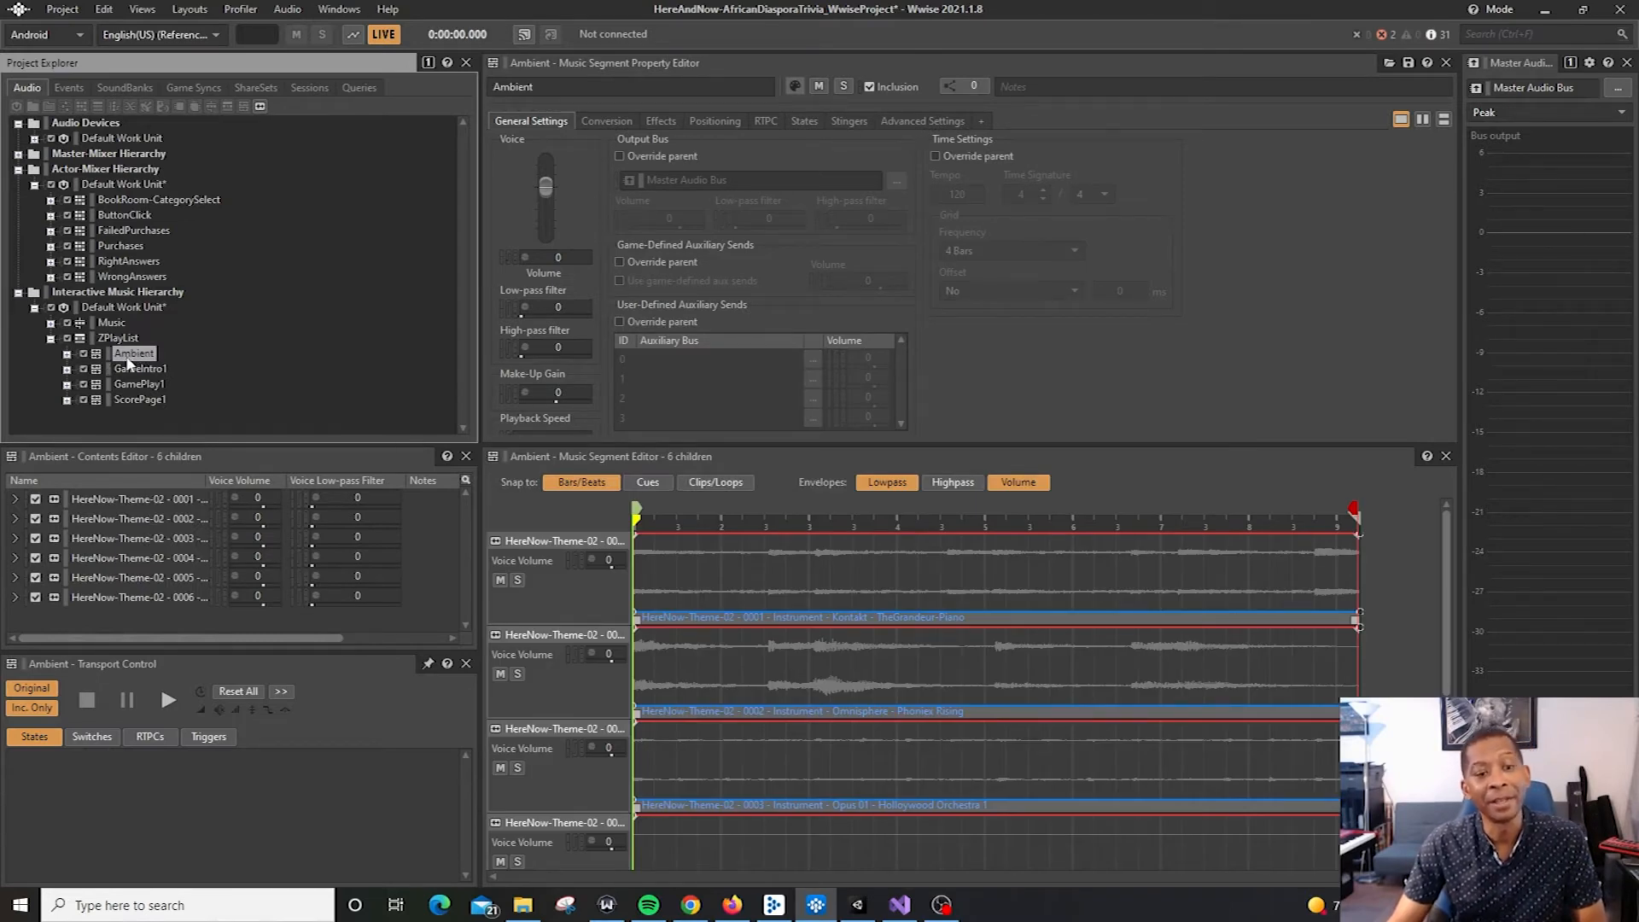
scroll(816, 606, "down", 5)
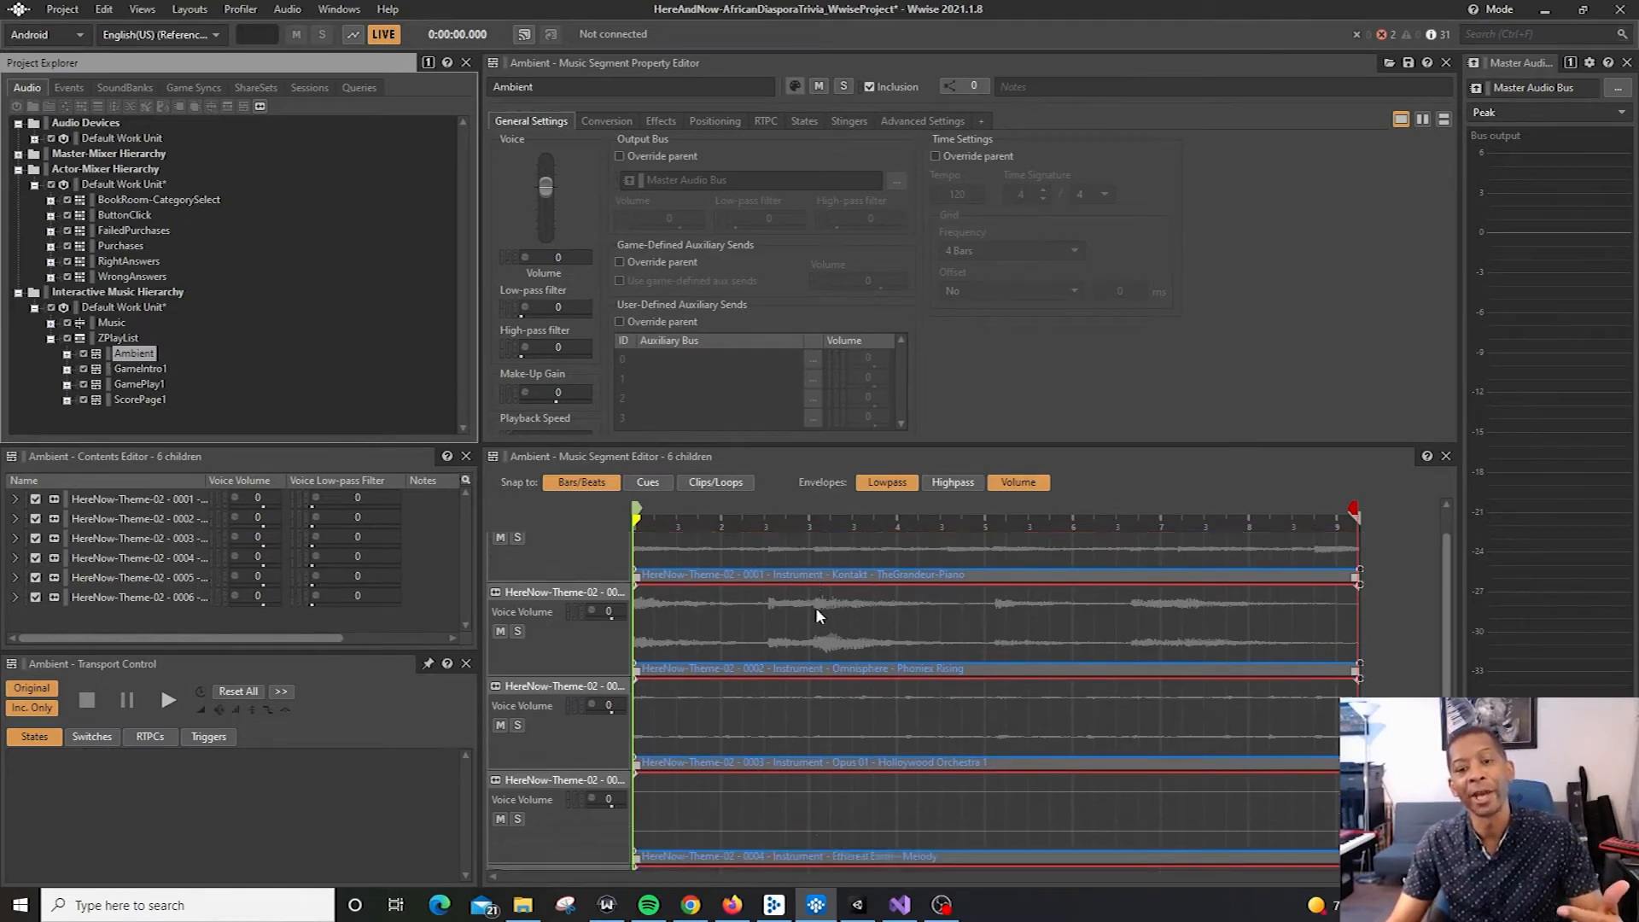
scroll(816, 606, "up", 5)
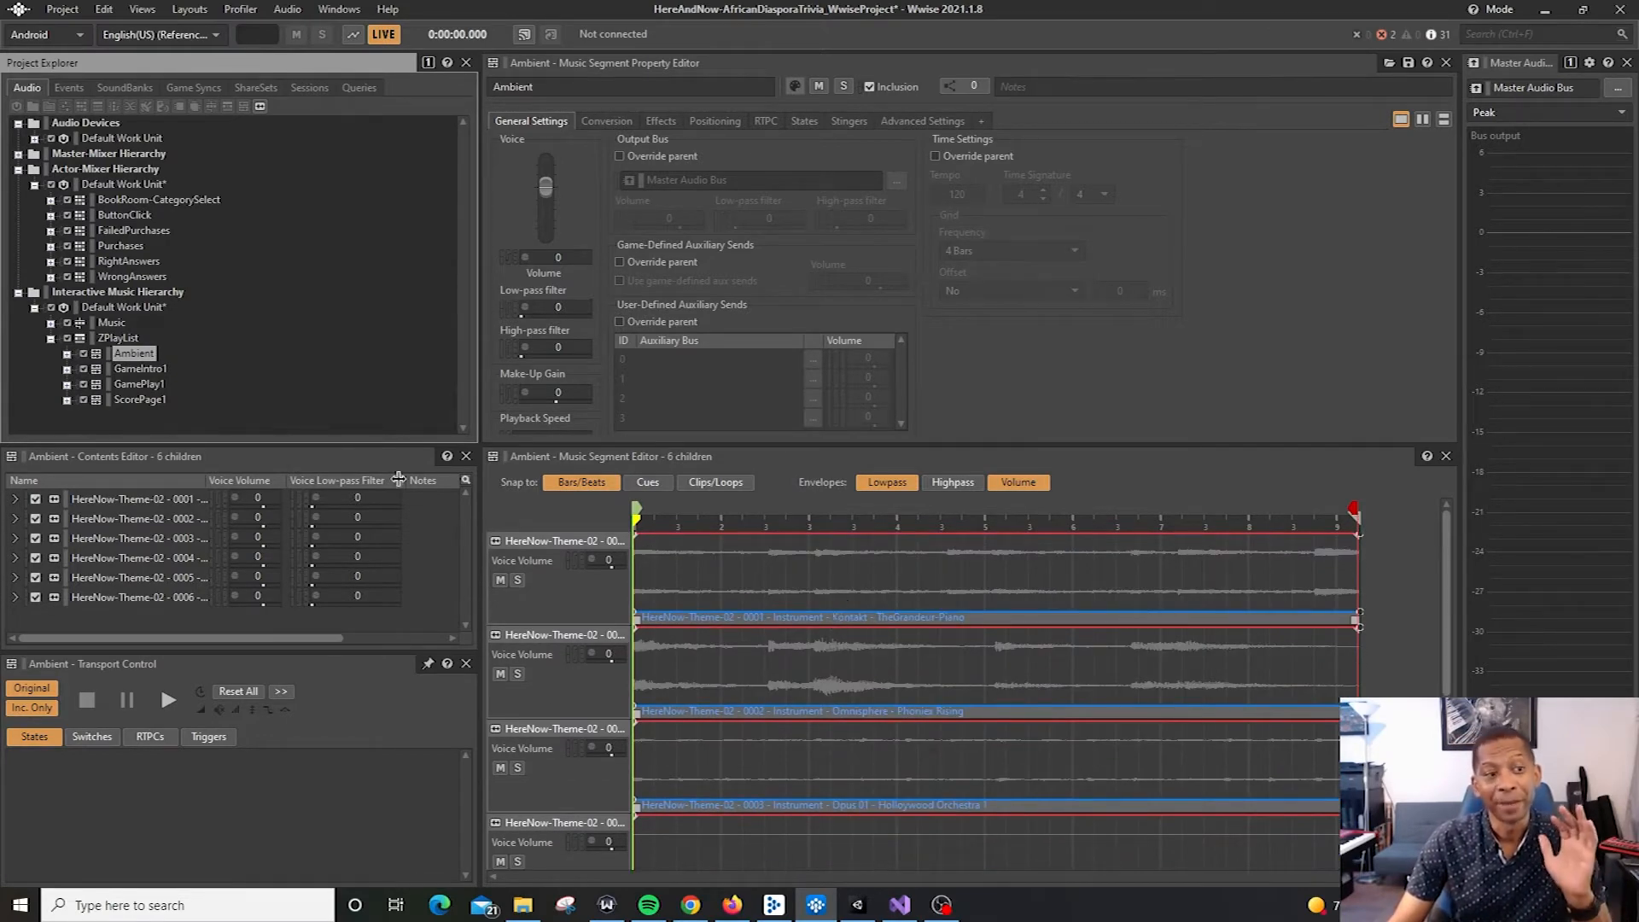
left_click(67, 354)
scroll(159, 350, "down", 1)
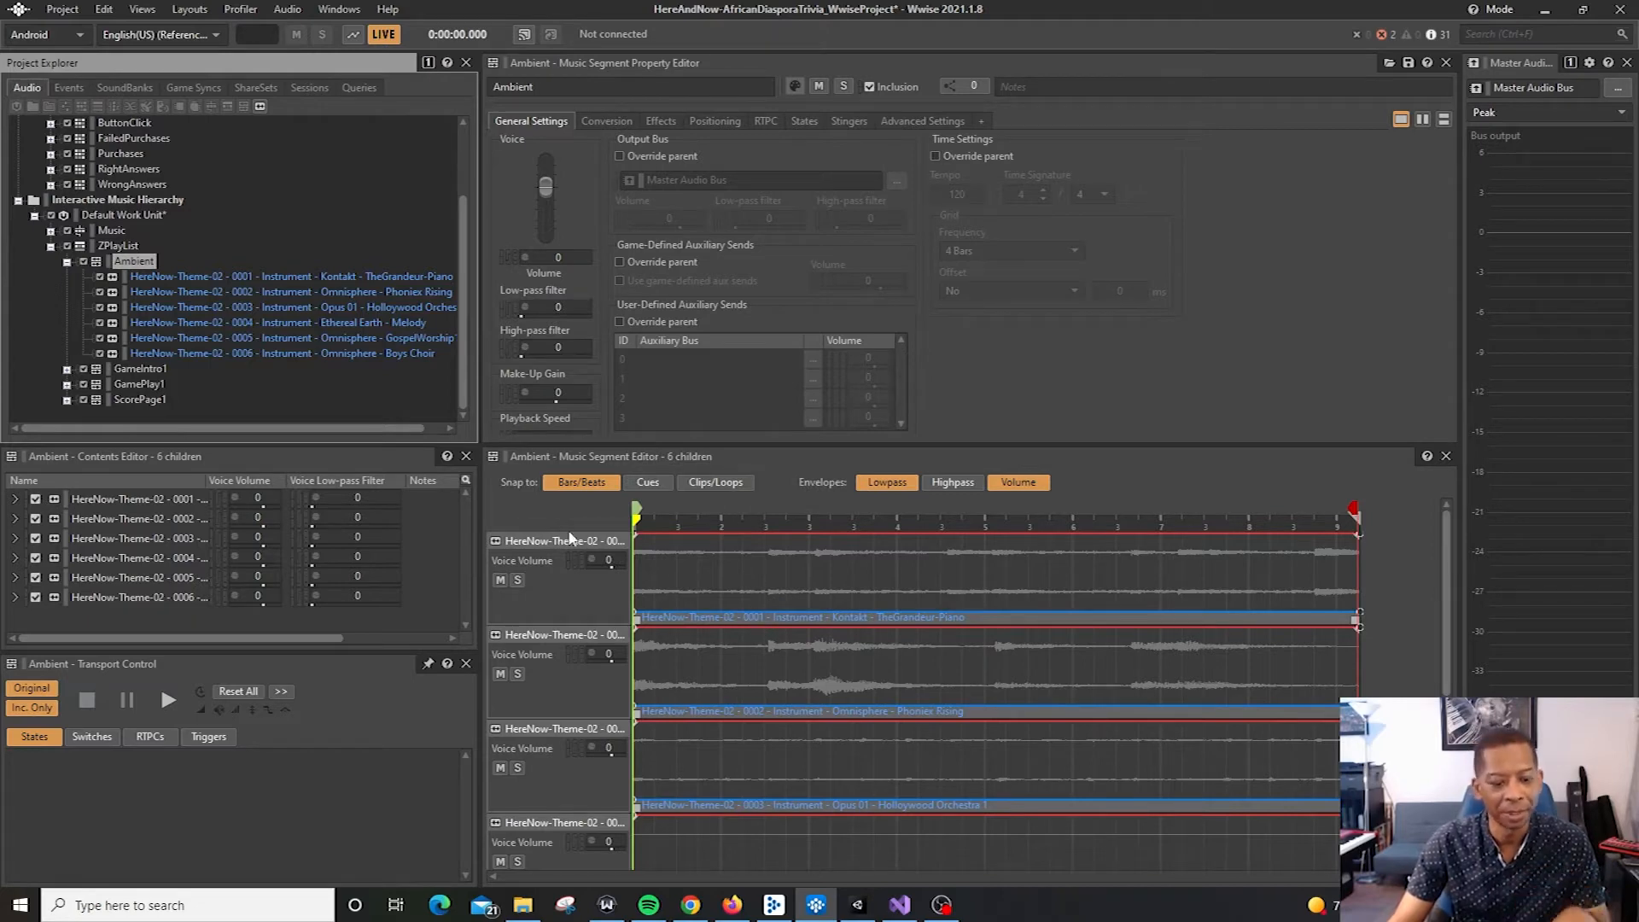
key("space")
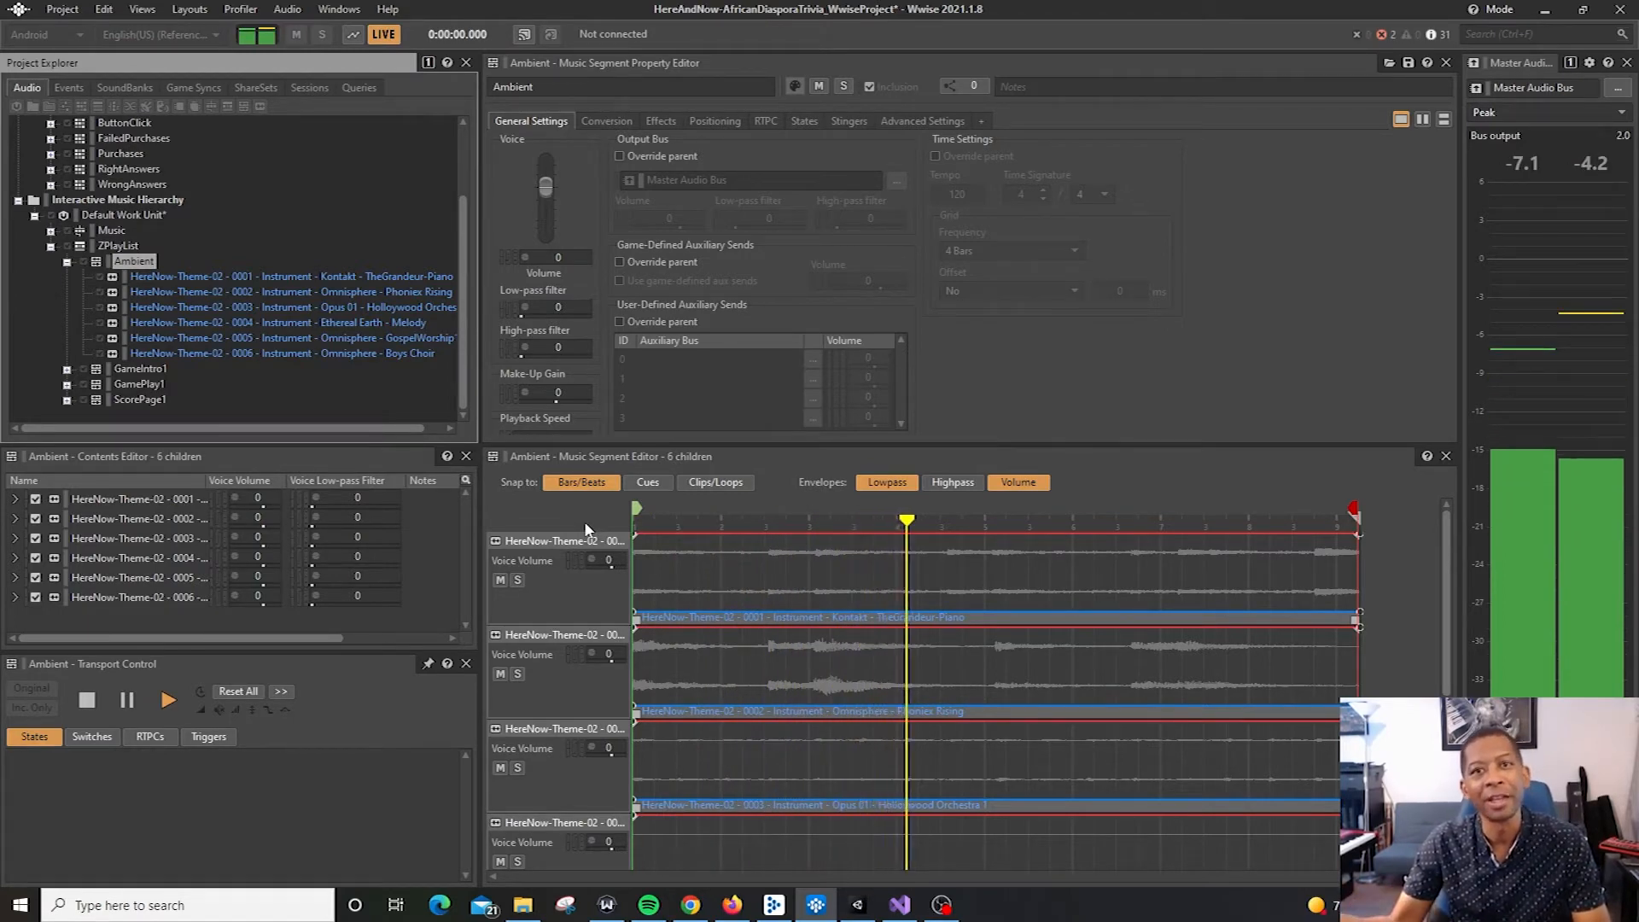
key("space")
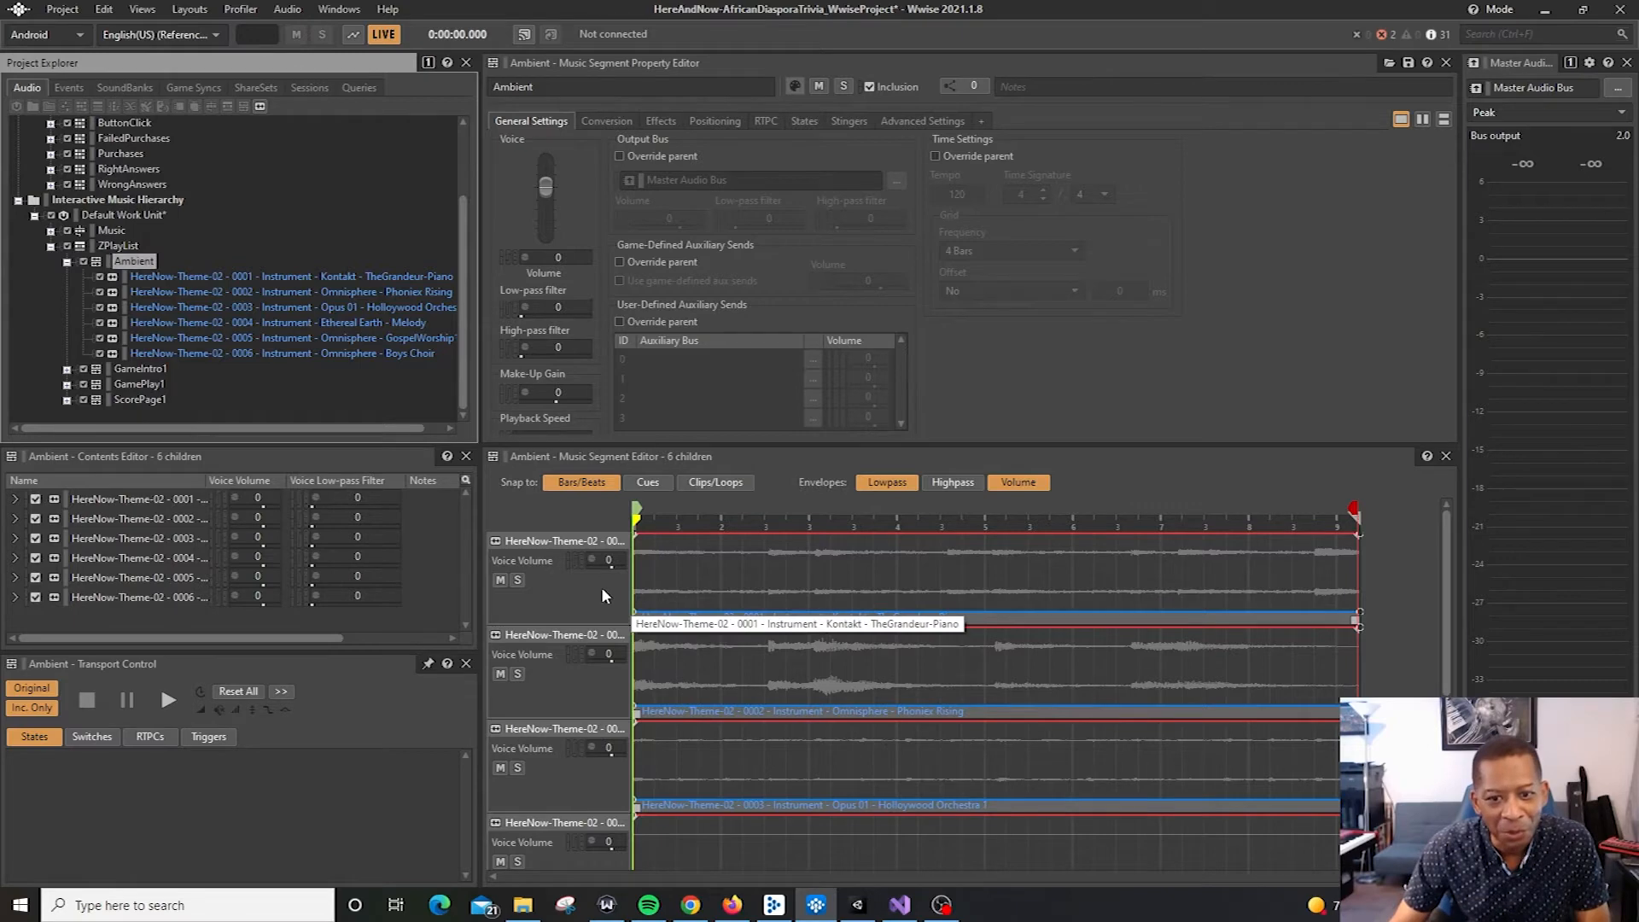
- Solo the HereNow-Theme-02 - 0006 Omnisphere Boys Choir track in the Ambient segment and play it
scroll(609, 647, "down", 1)
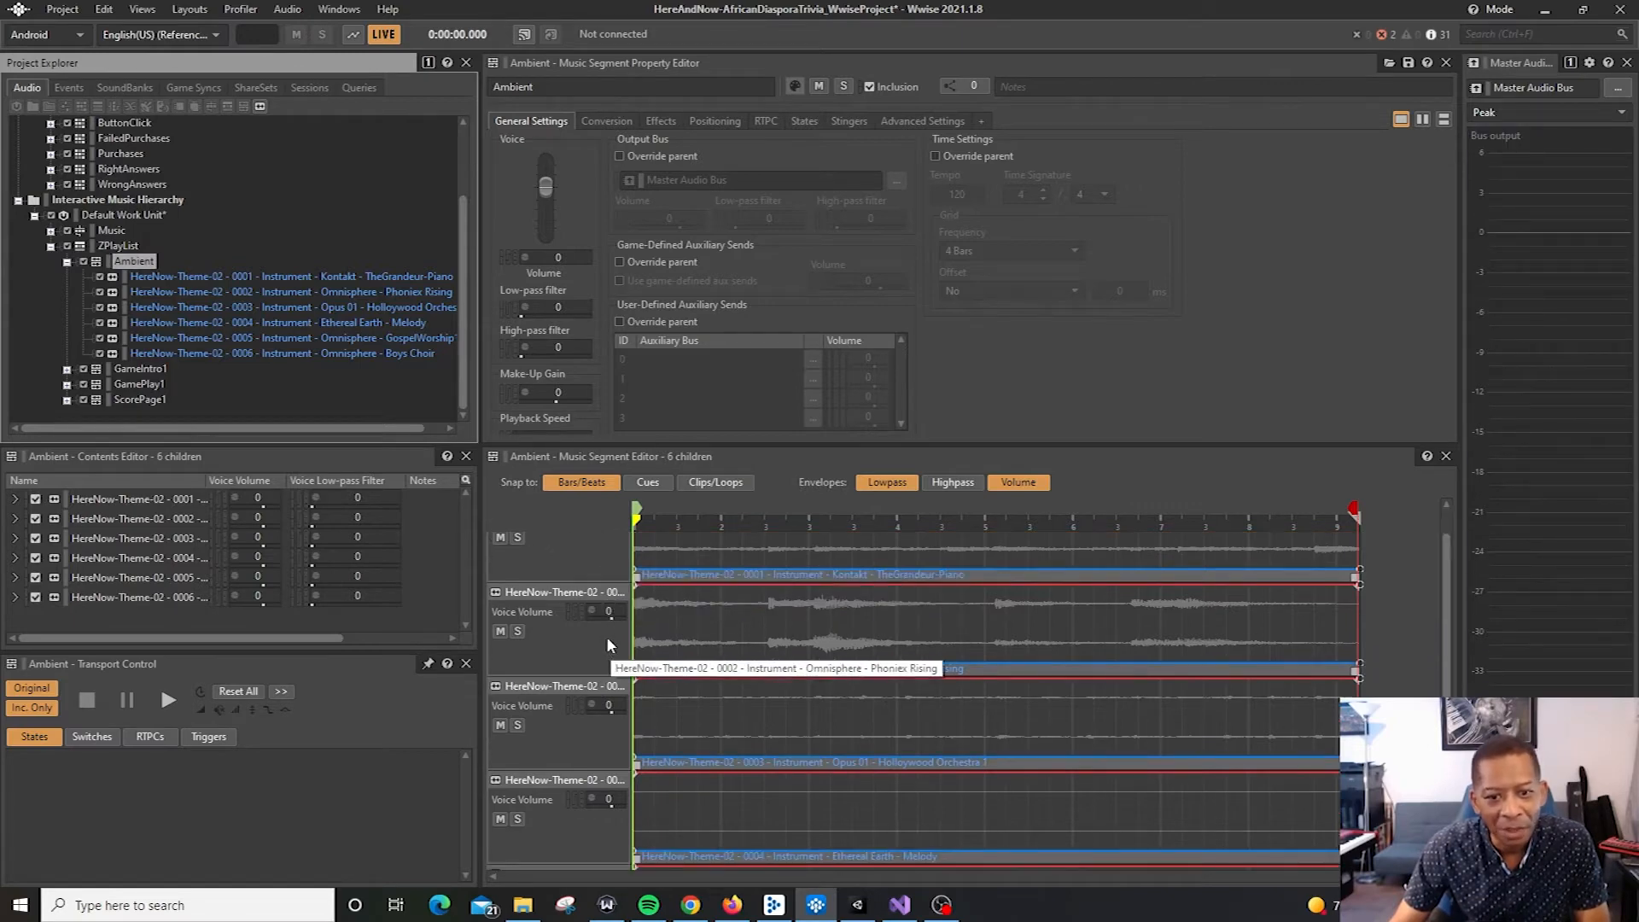
scroll(604, 635, "down", 3)
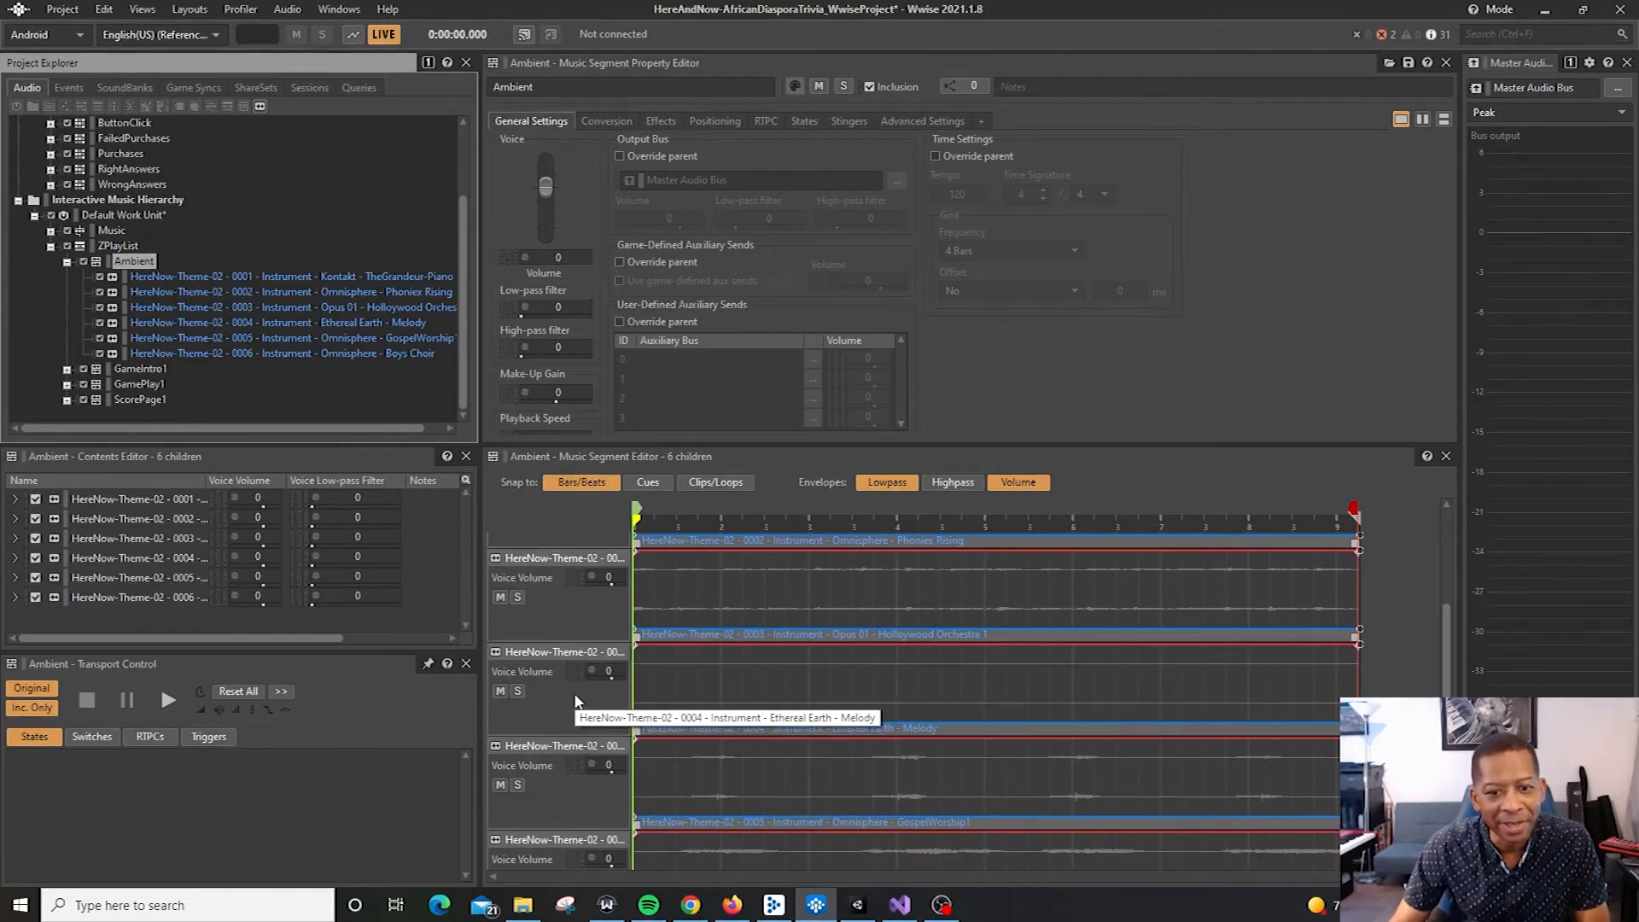
scroll(589, 708, "down", 1)
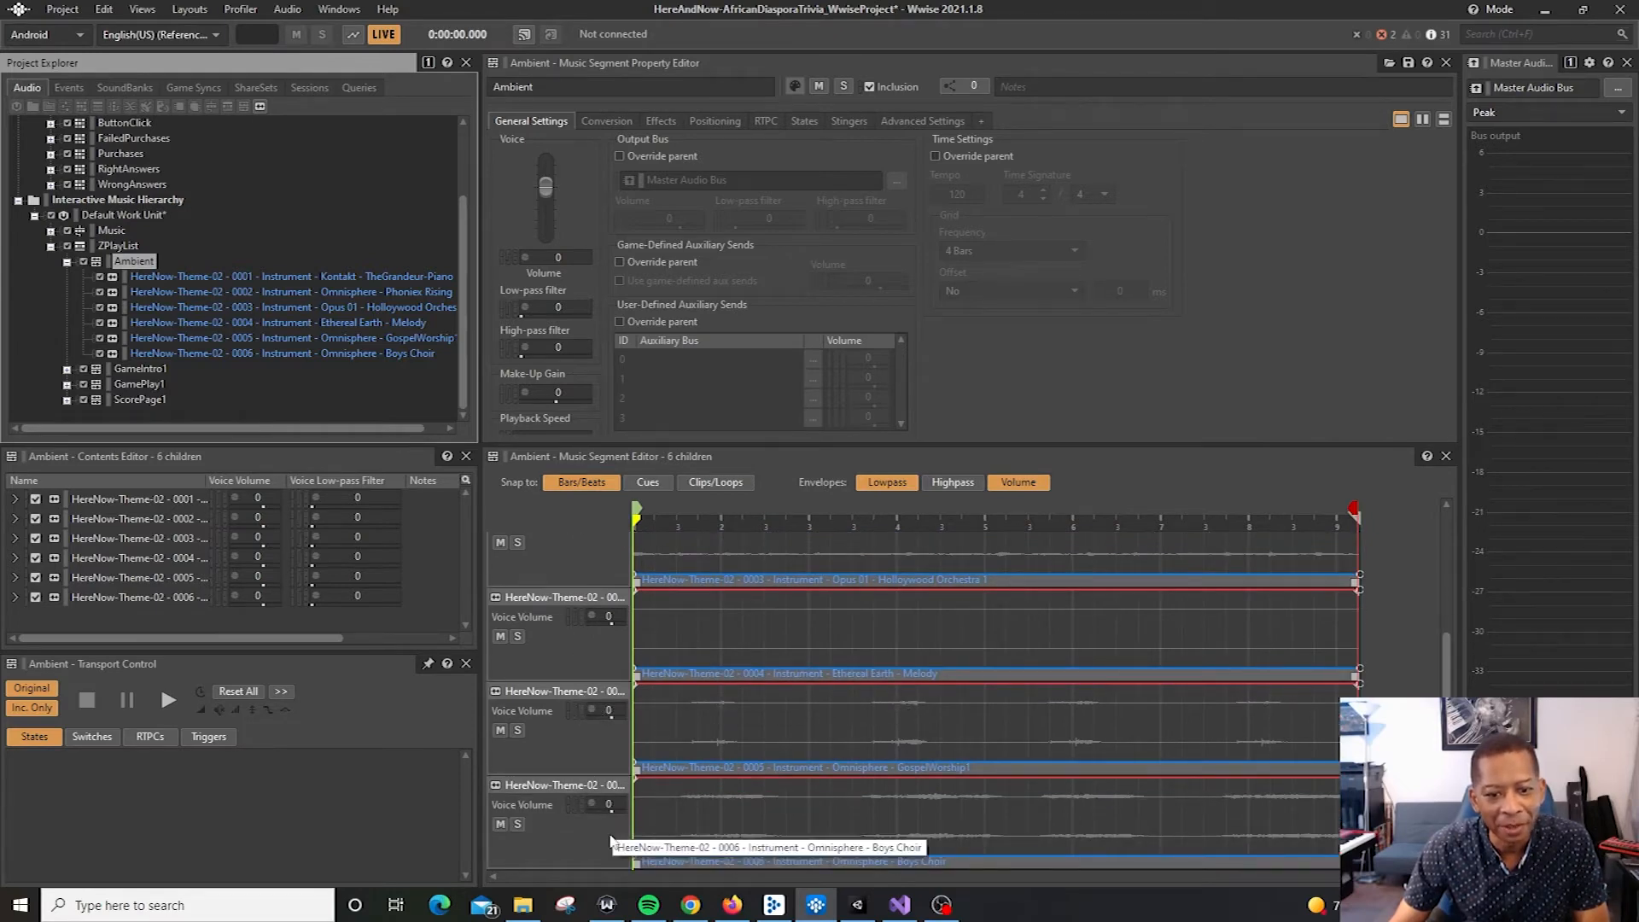
left_click(517, 824)
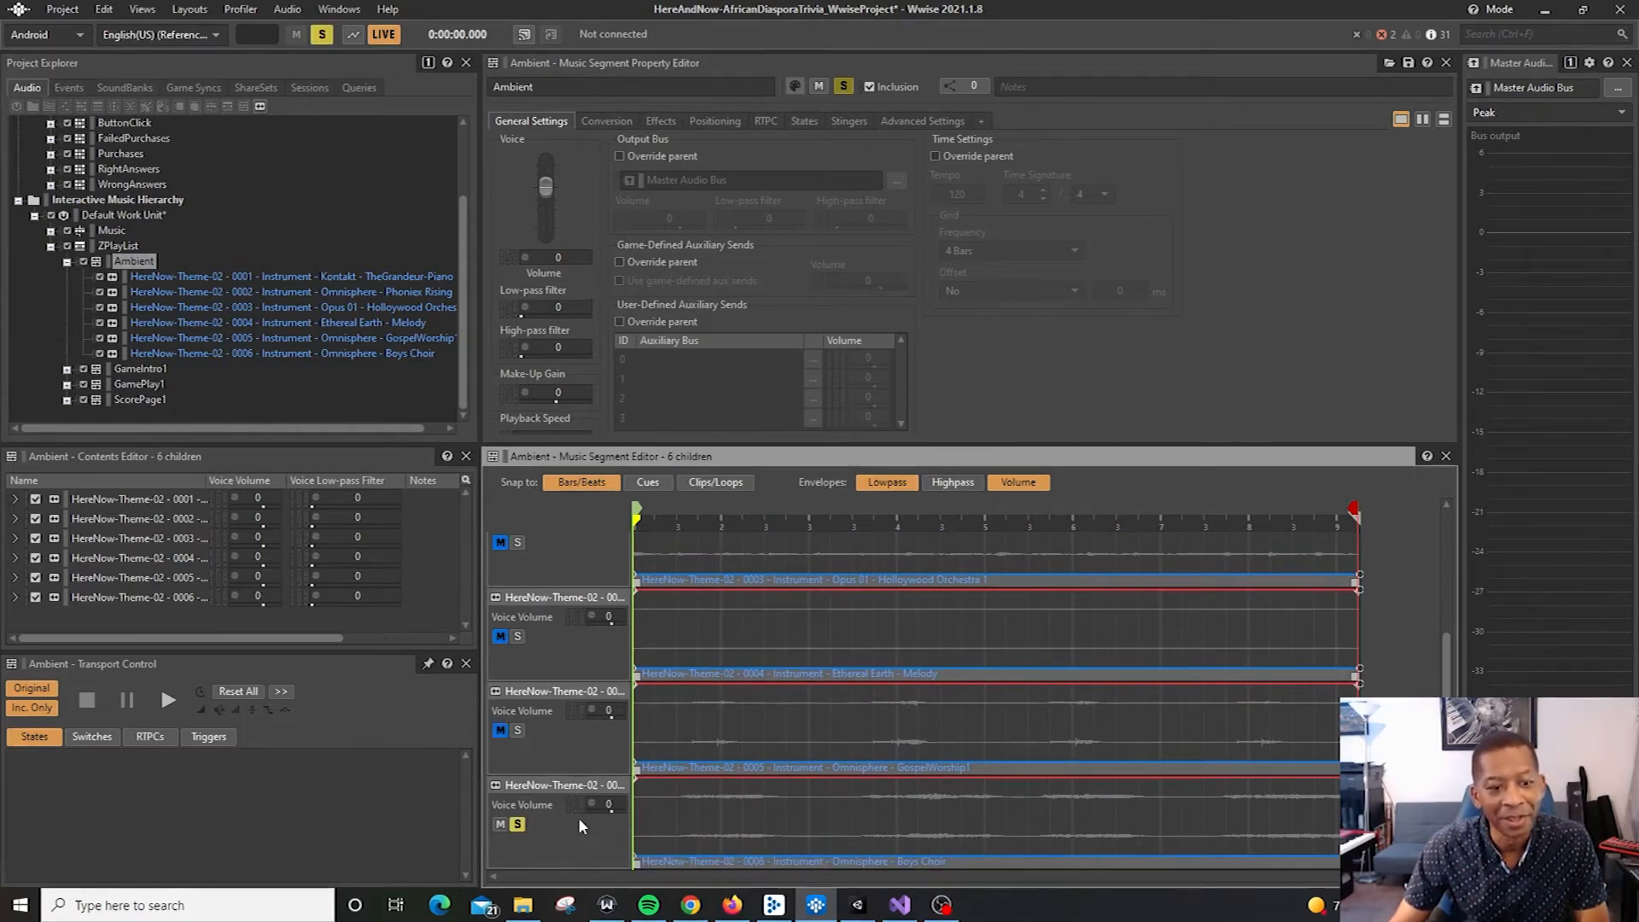
key("space")
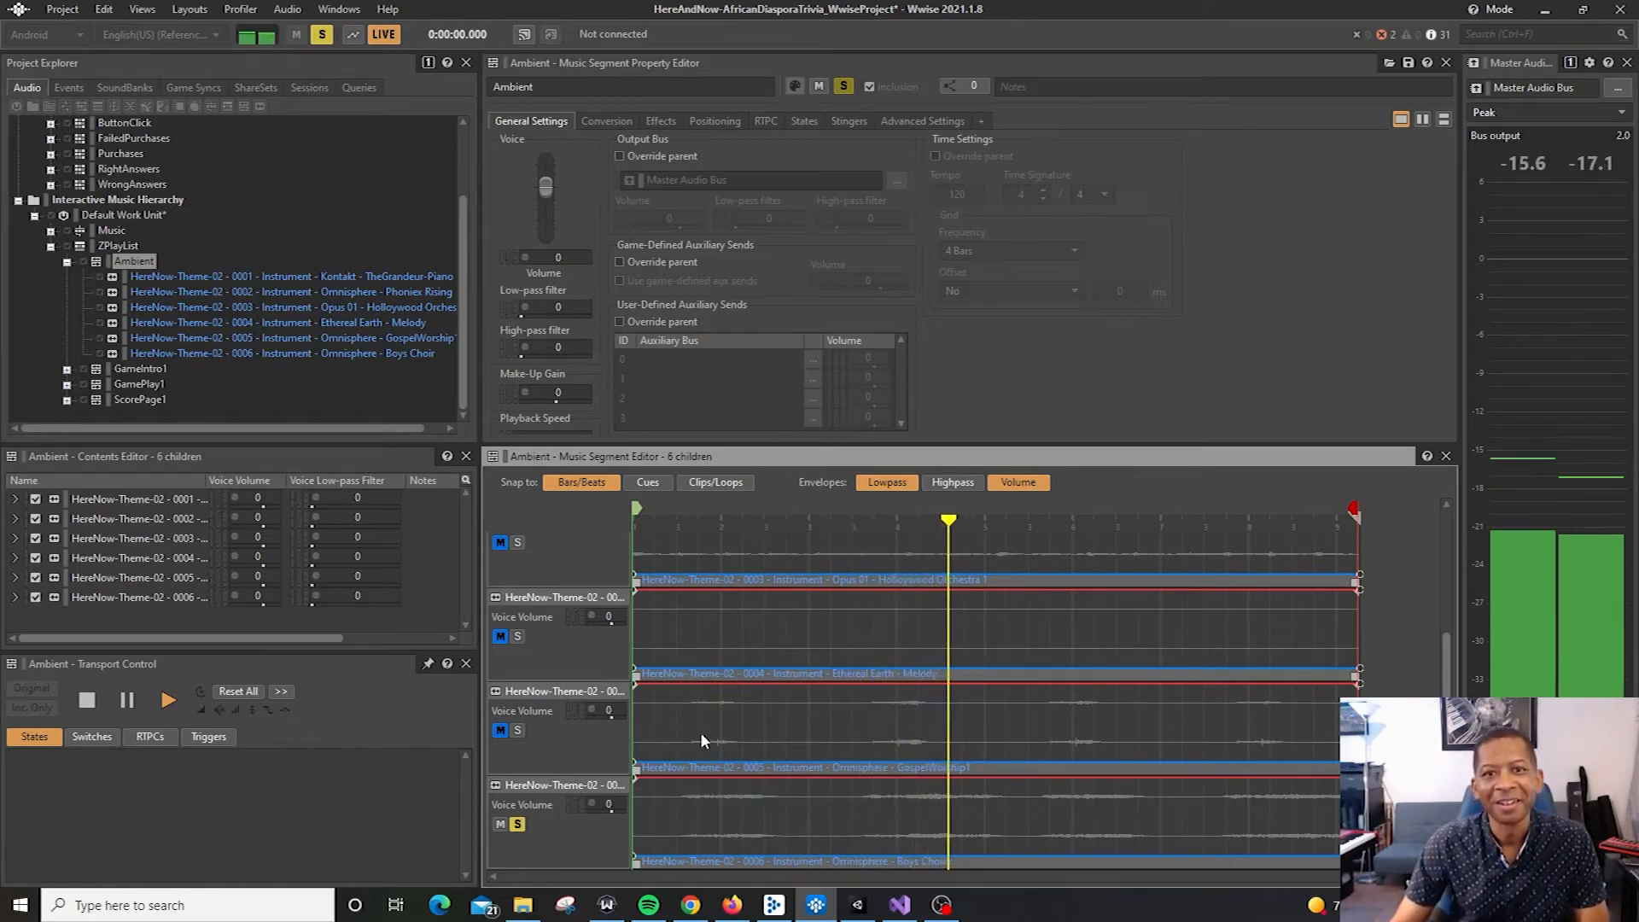
- Stop playback, then change the HereNow-Theme-02 - 0006 Omnisphere Boys Choir track to Random Step and add a sub-track to it
key("space")
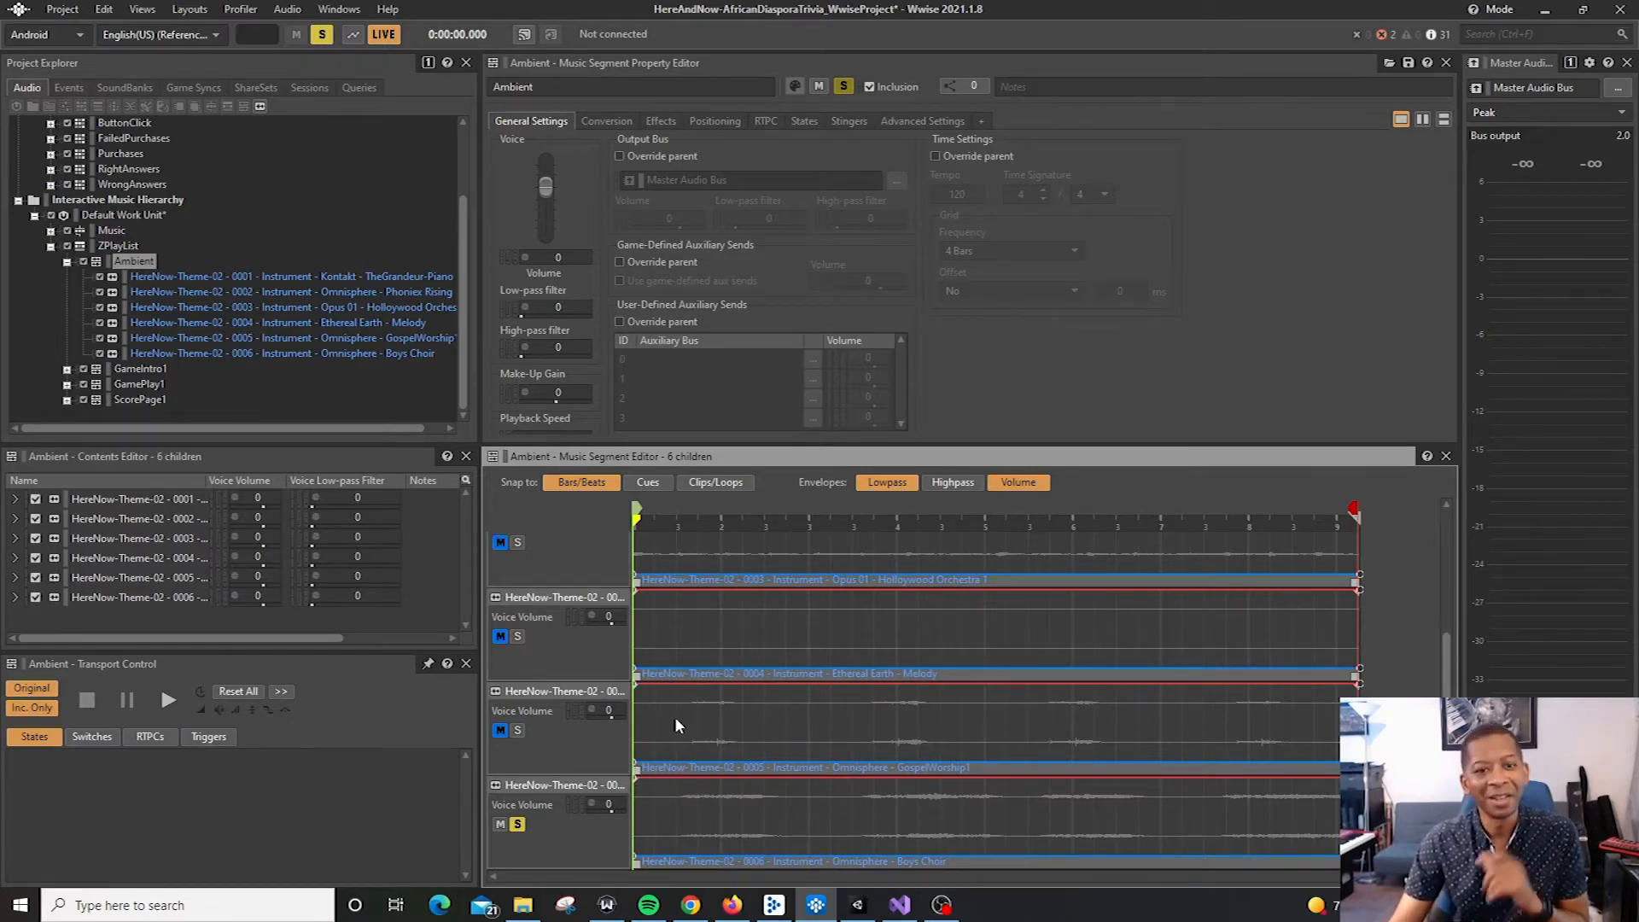
right_click(574, 829)
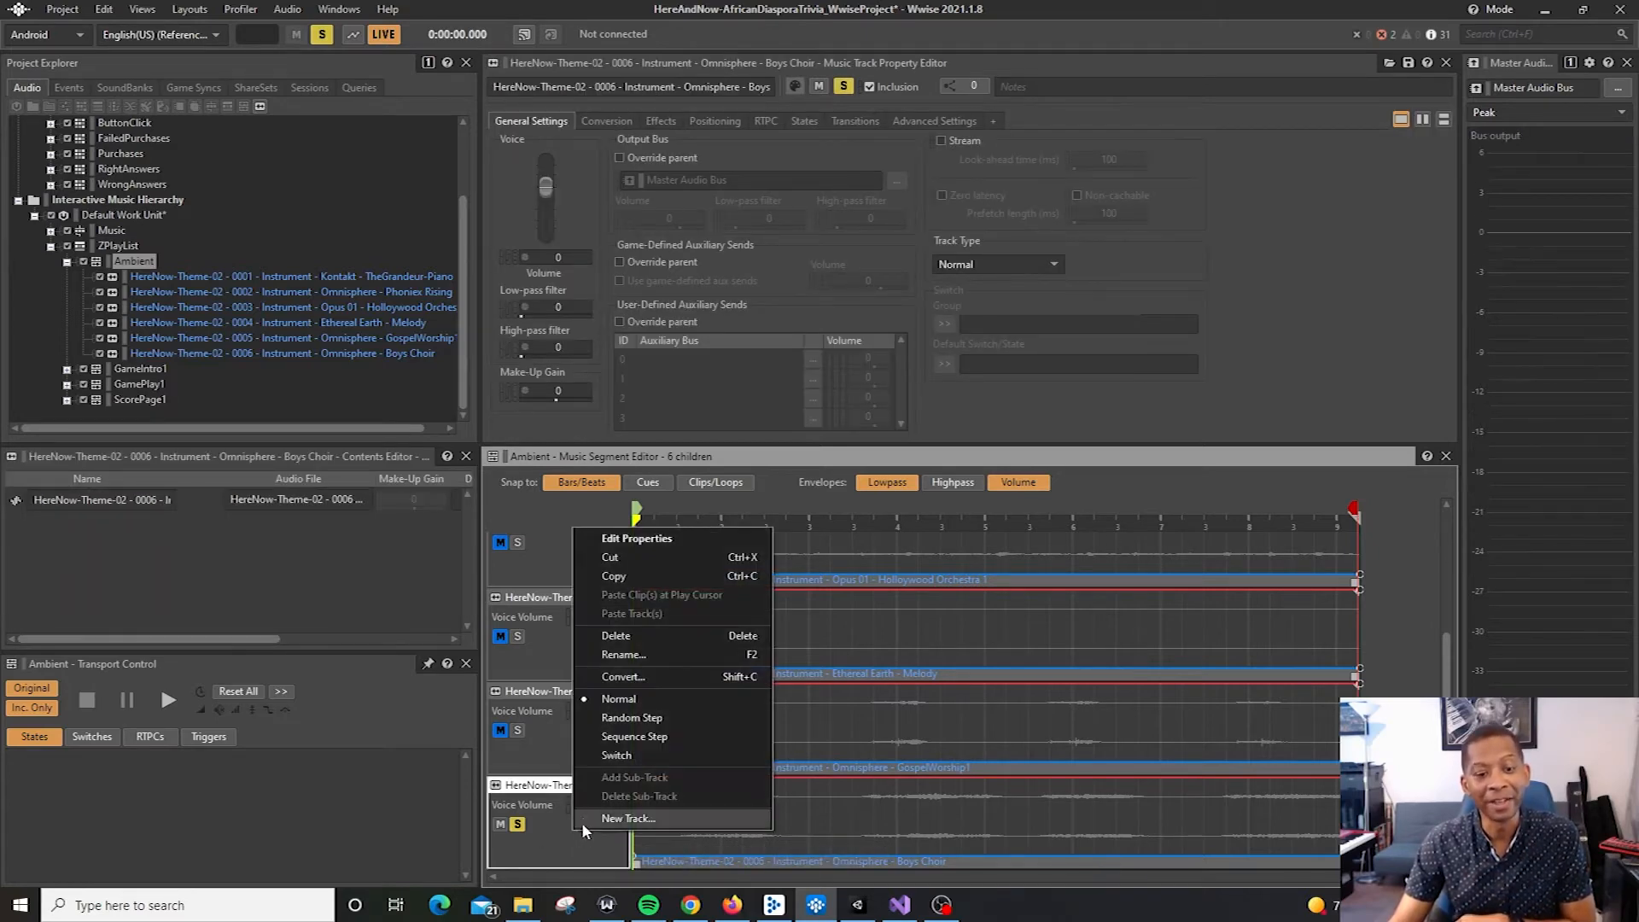
left_click(704, 719)
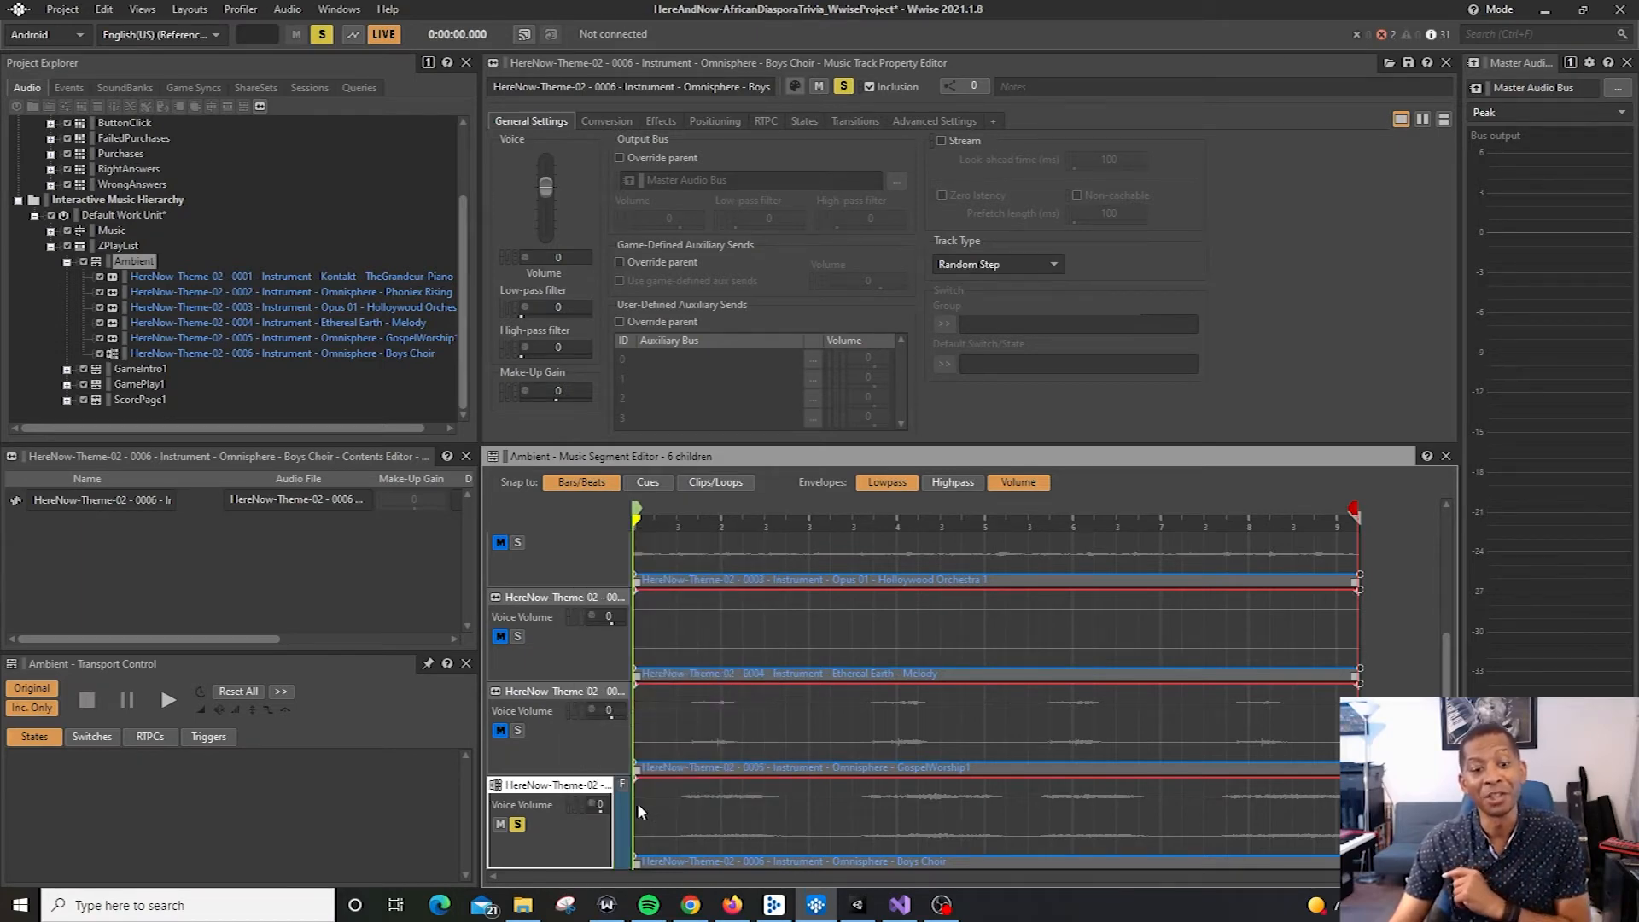
right_click(598, 833)
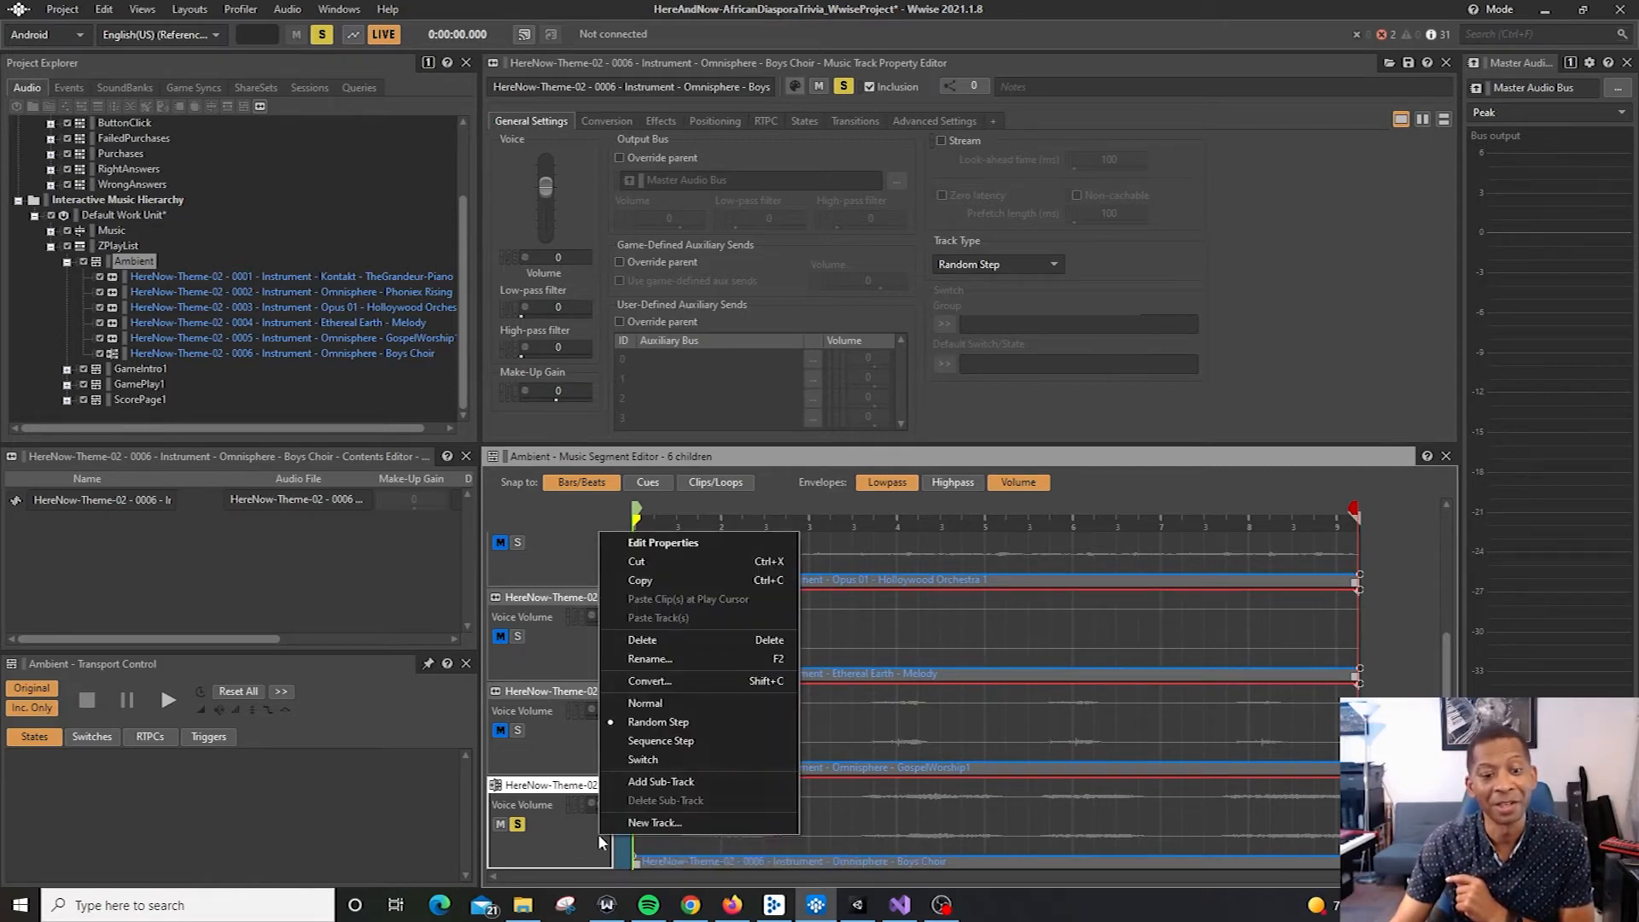
left_click(700, 781)
scroll(698, 773, "down", 1)
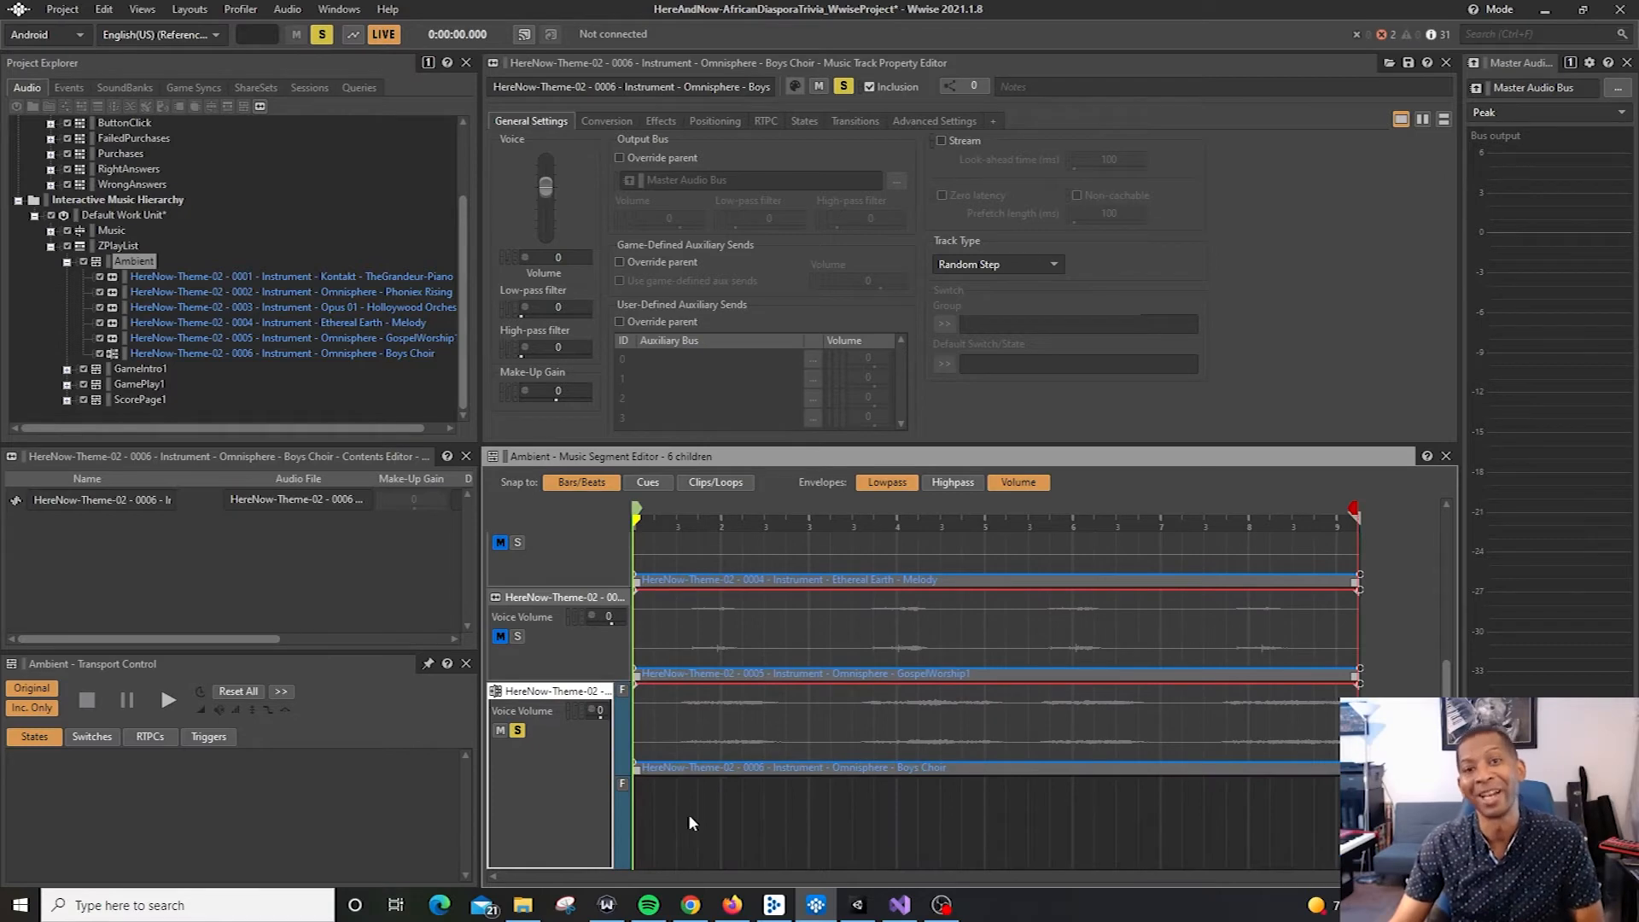
- Clear the solo on the Boys Choir track and play the Ambient segment's mix four times to compare its random variations
left_click(517, 731)
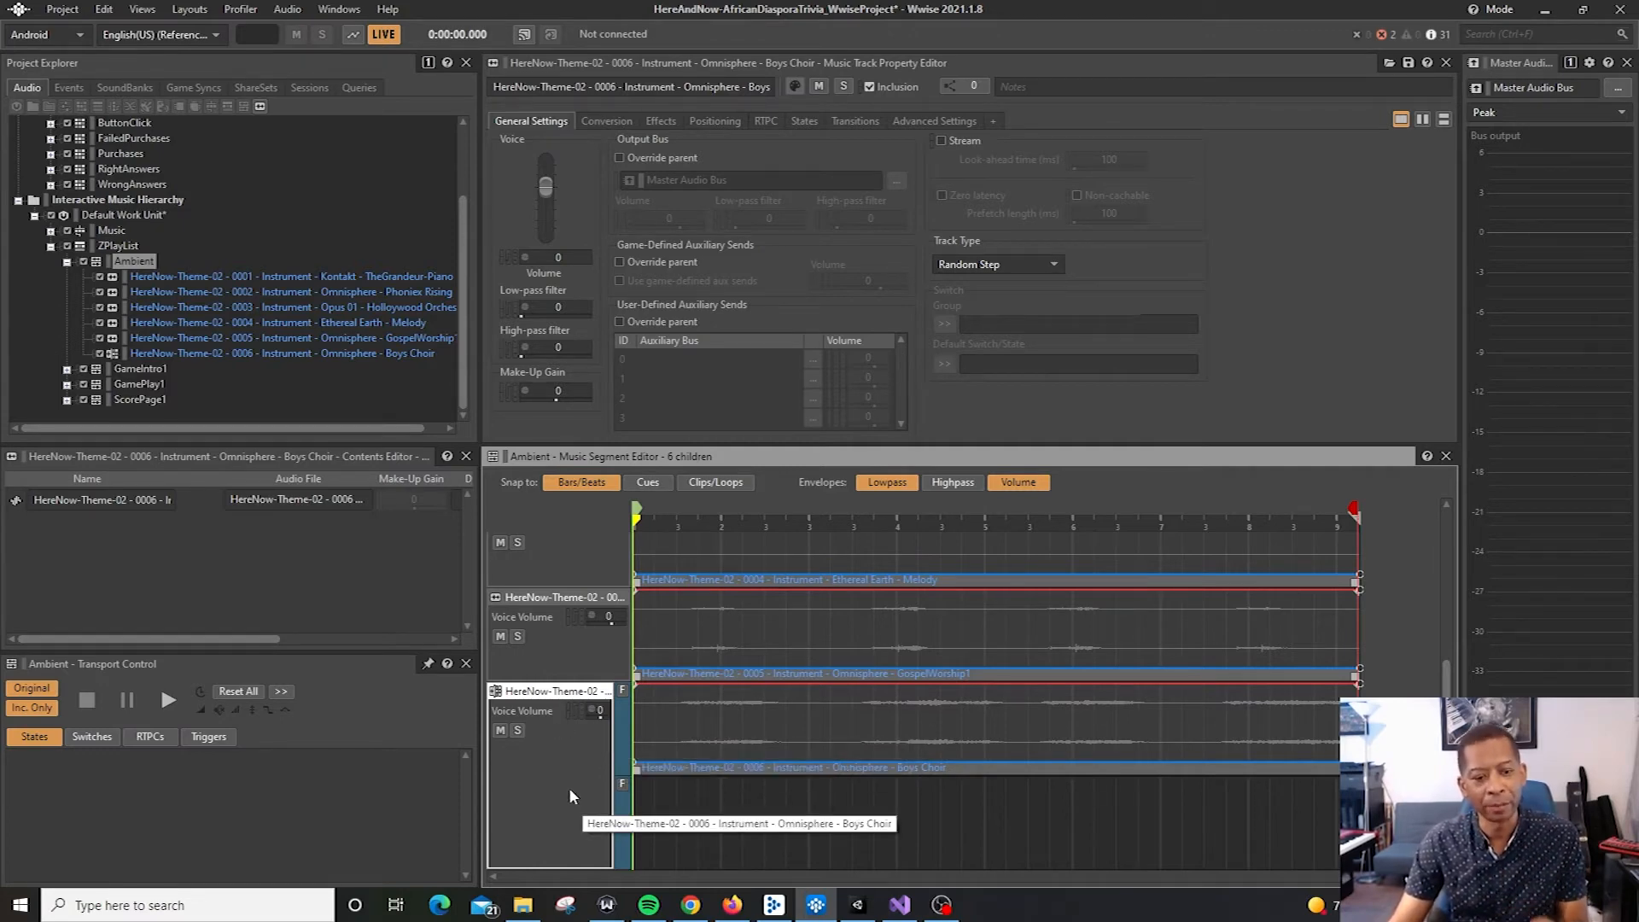
key("space")
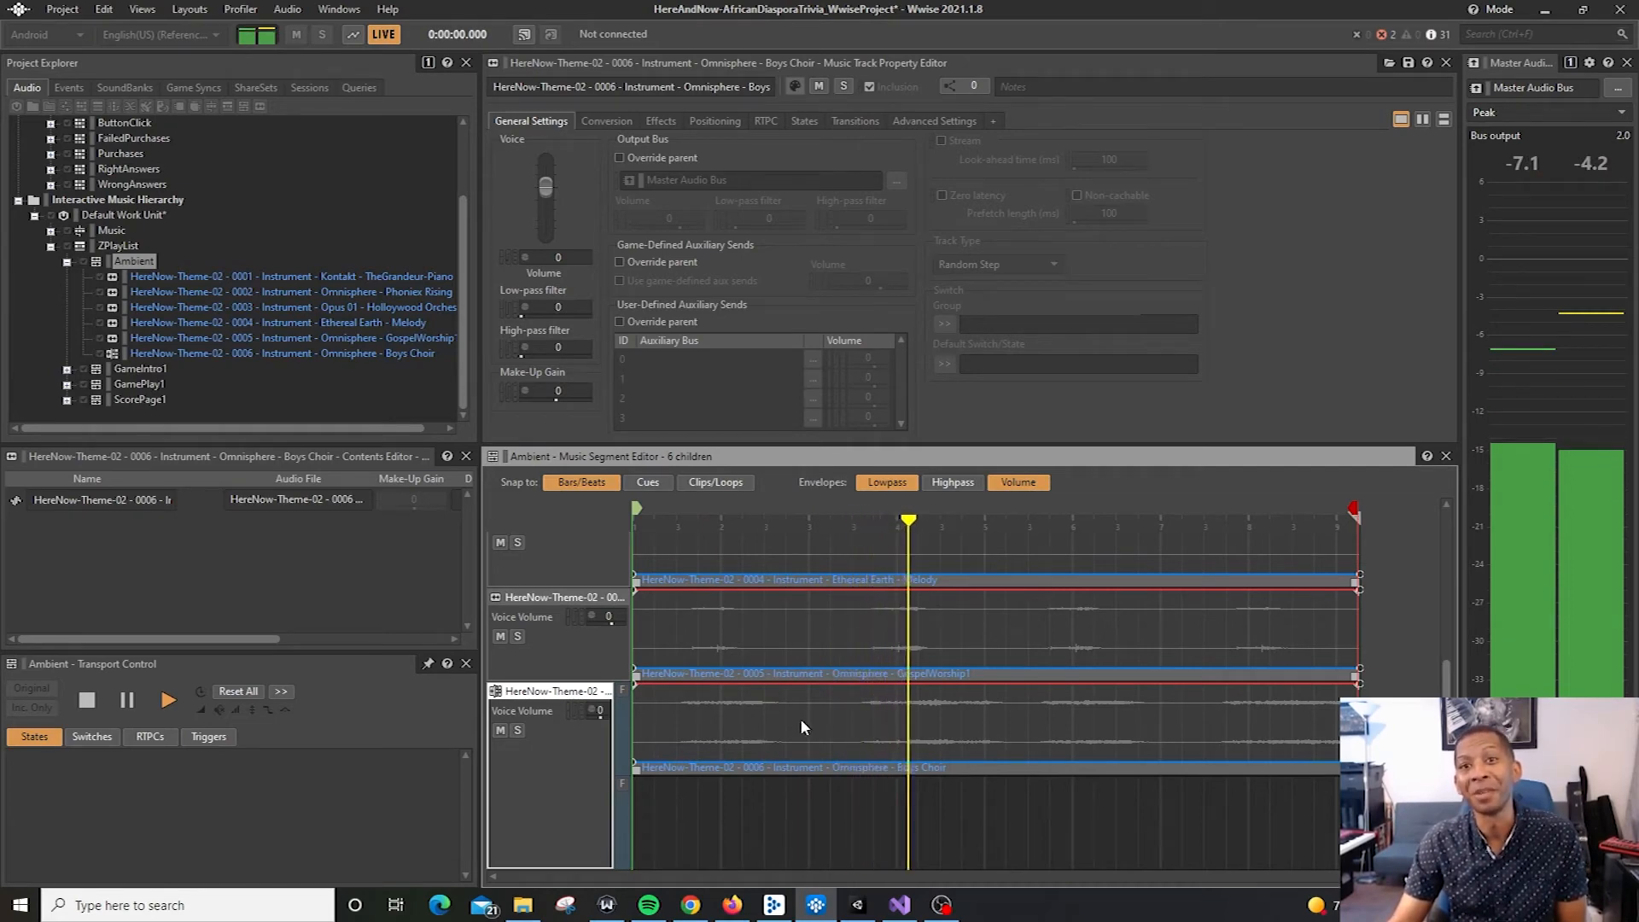
key("space")
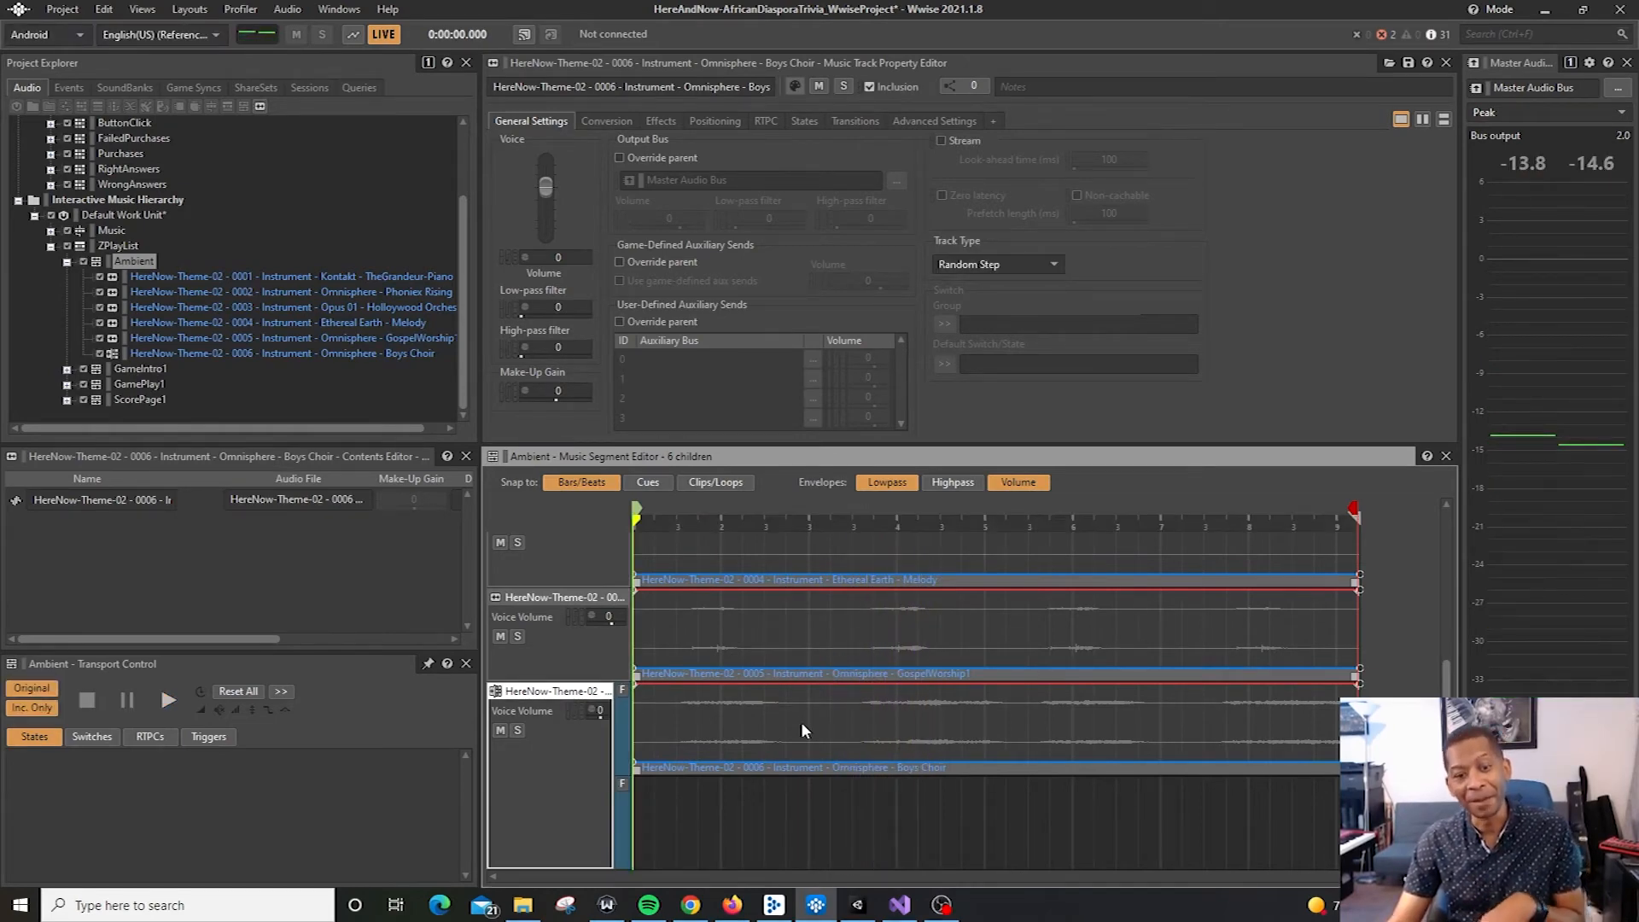
key("space")
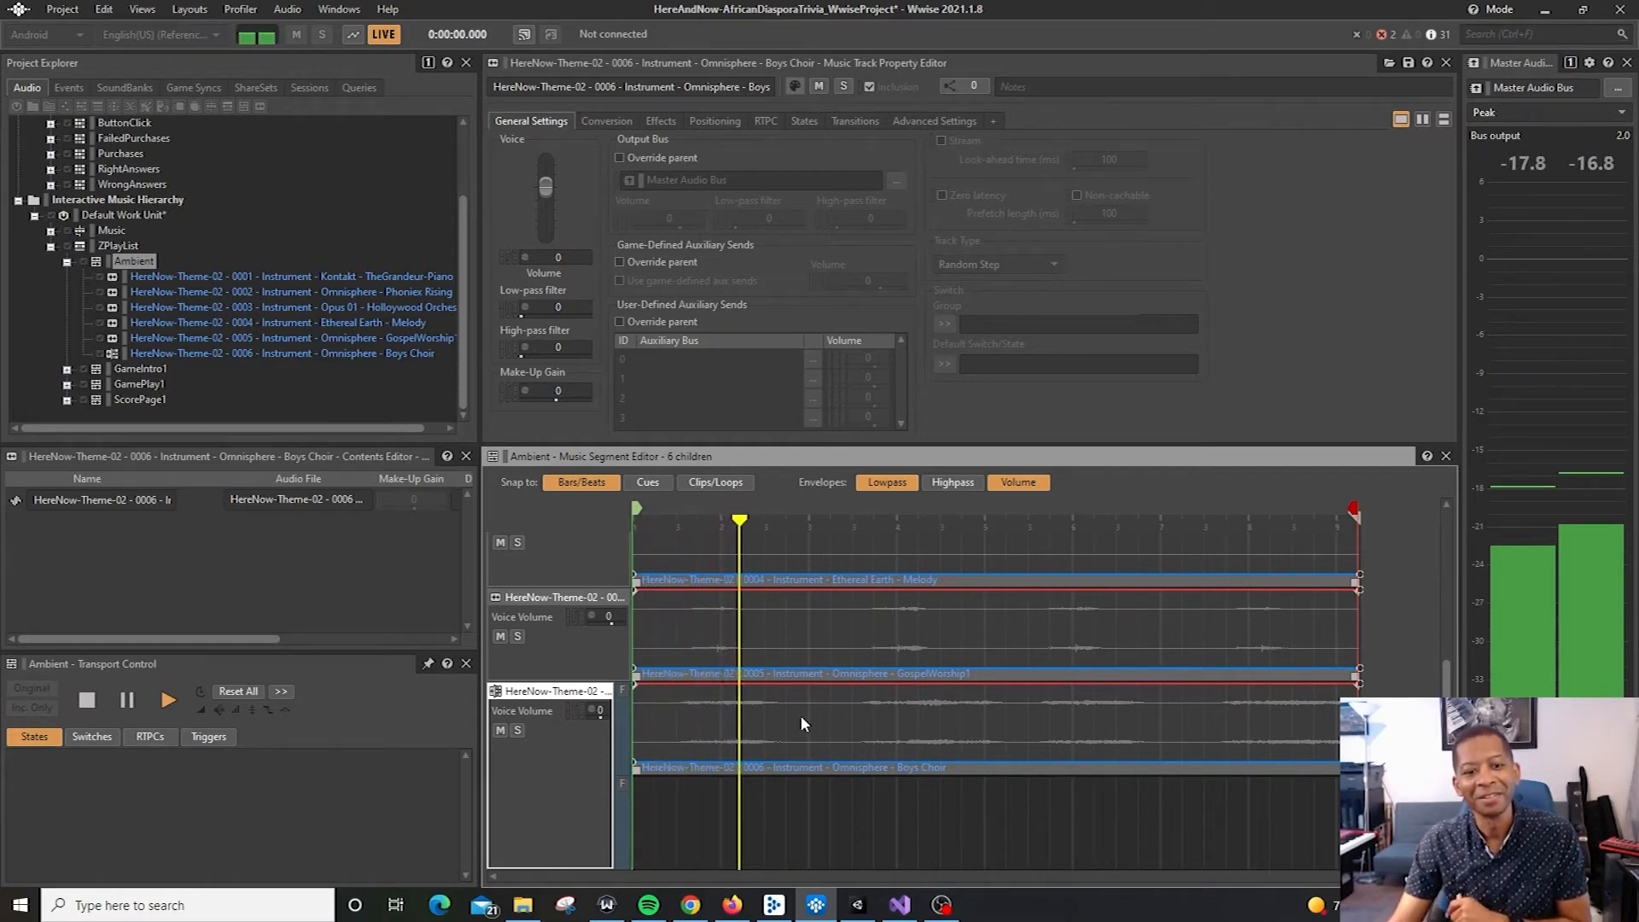
key("space")
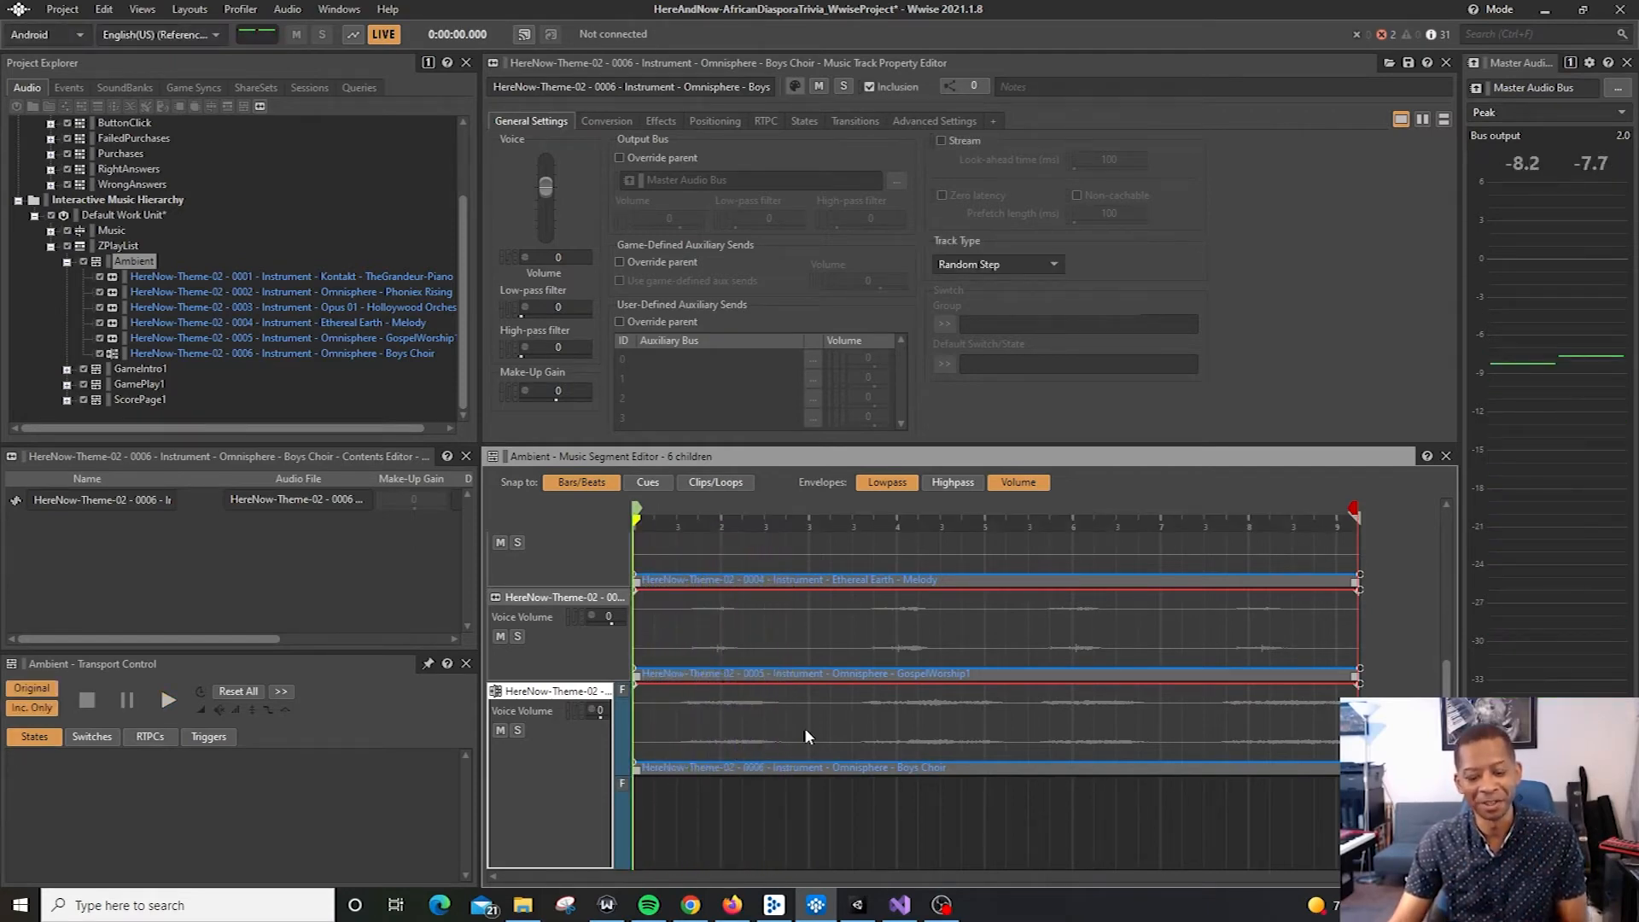
key("space")
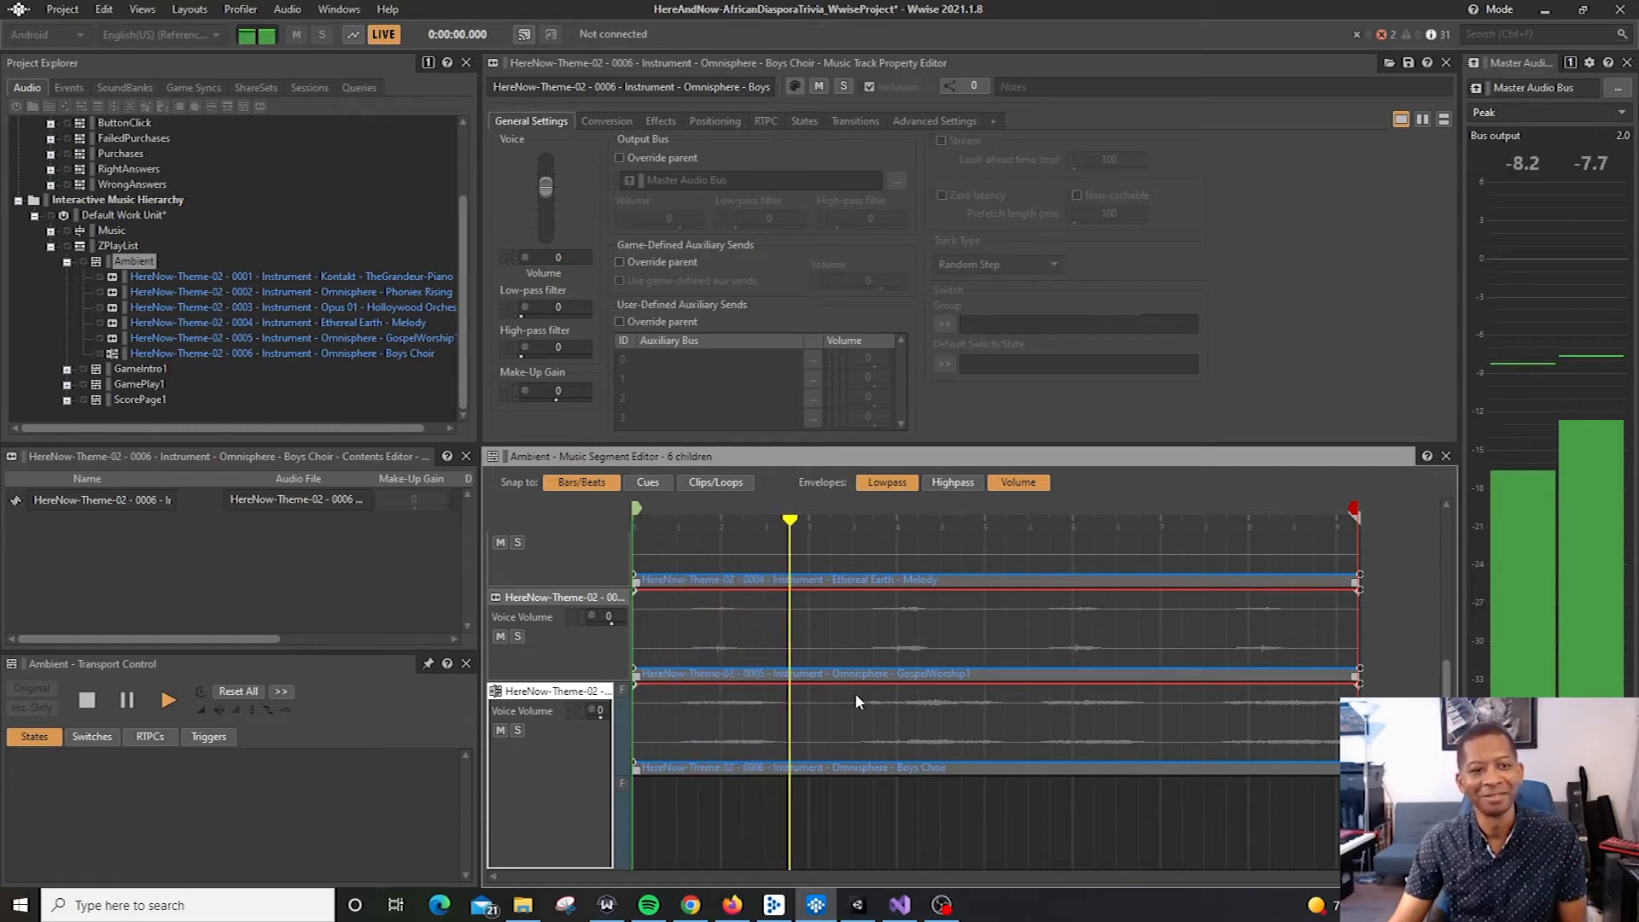
key("space")
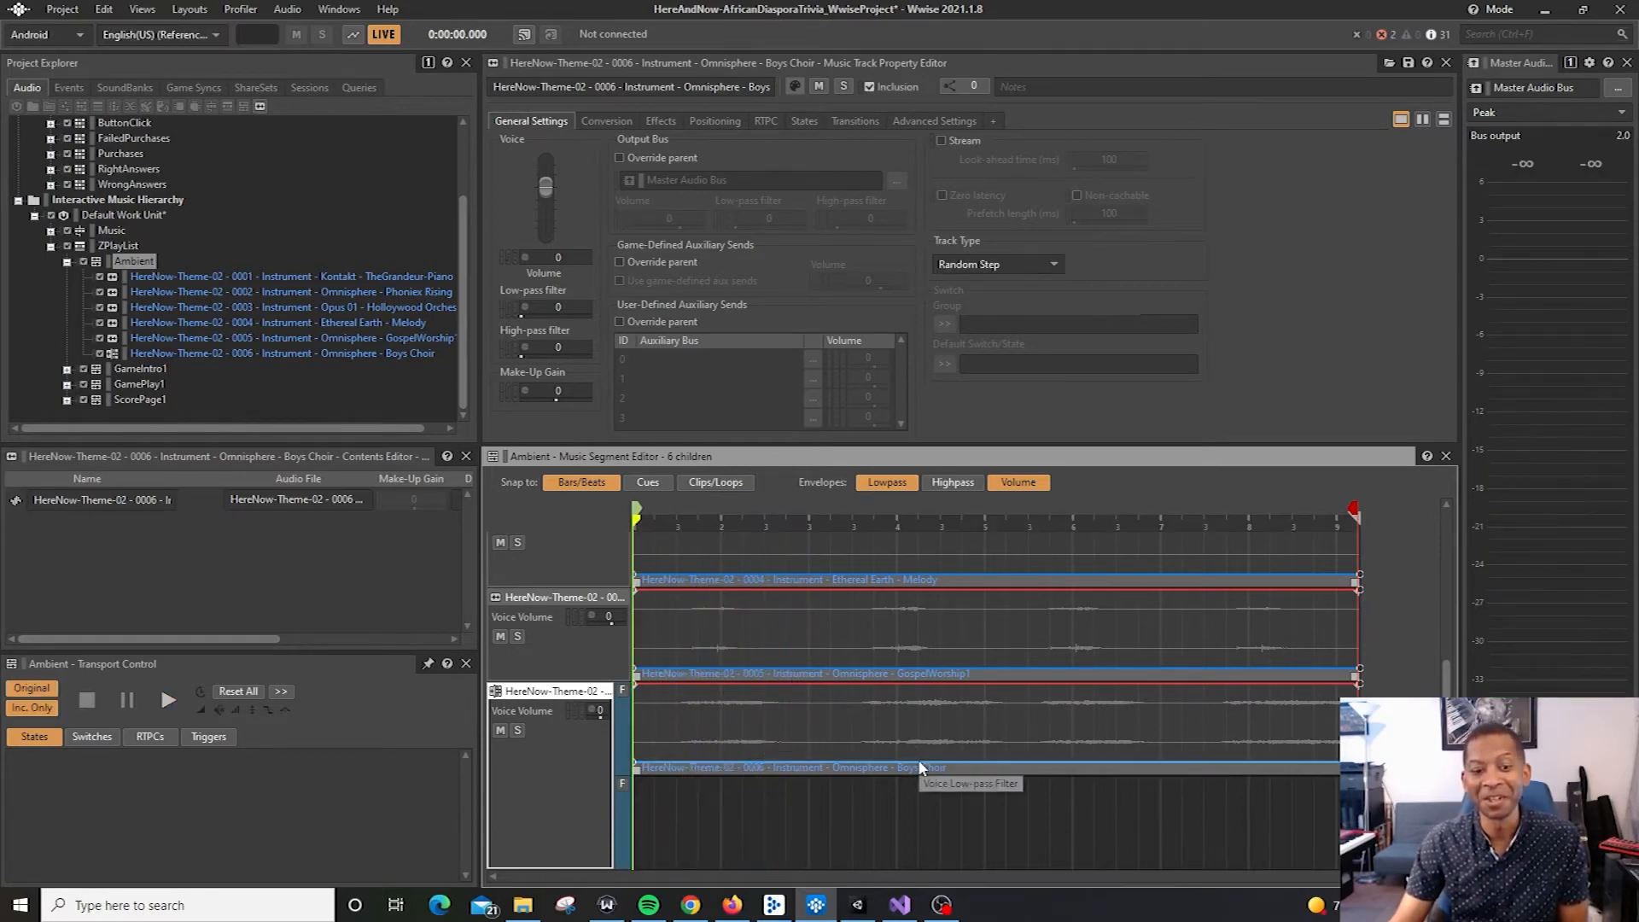
key("space")
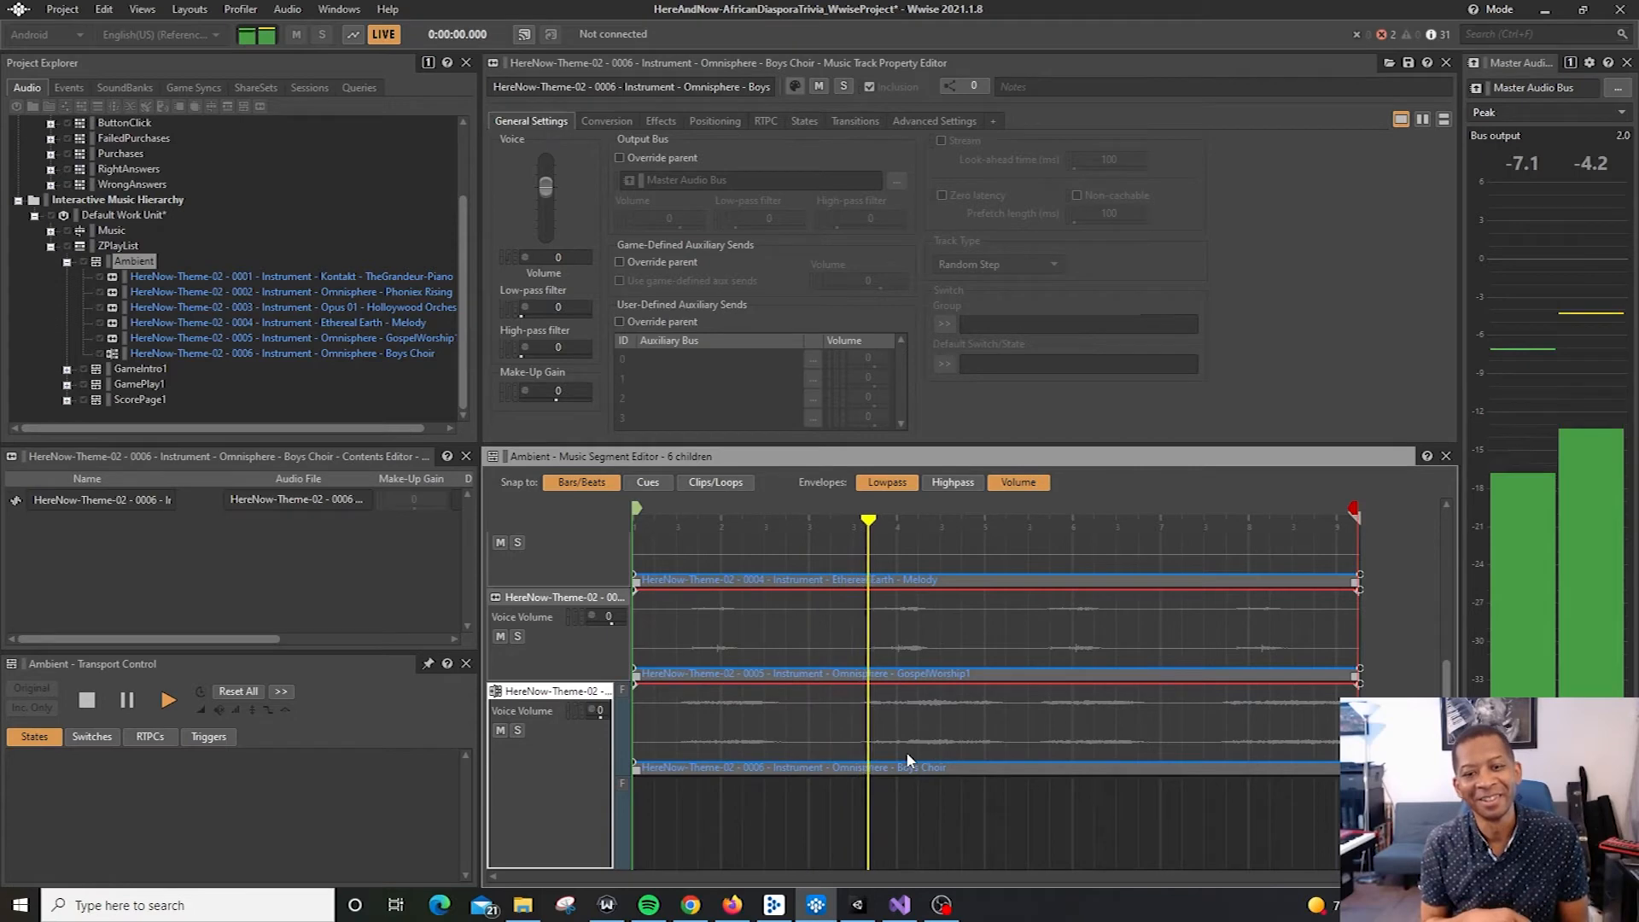
key("space")
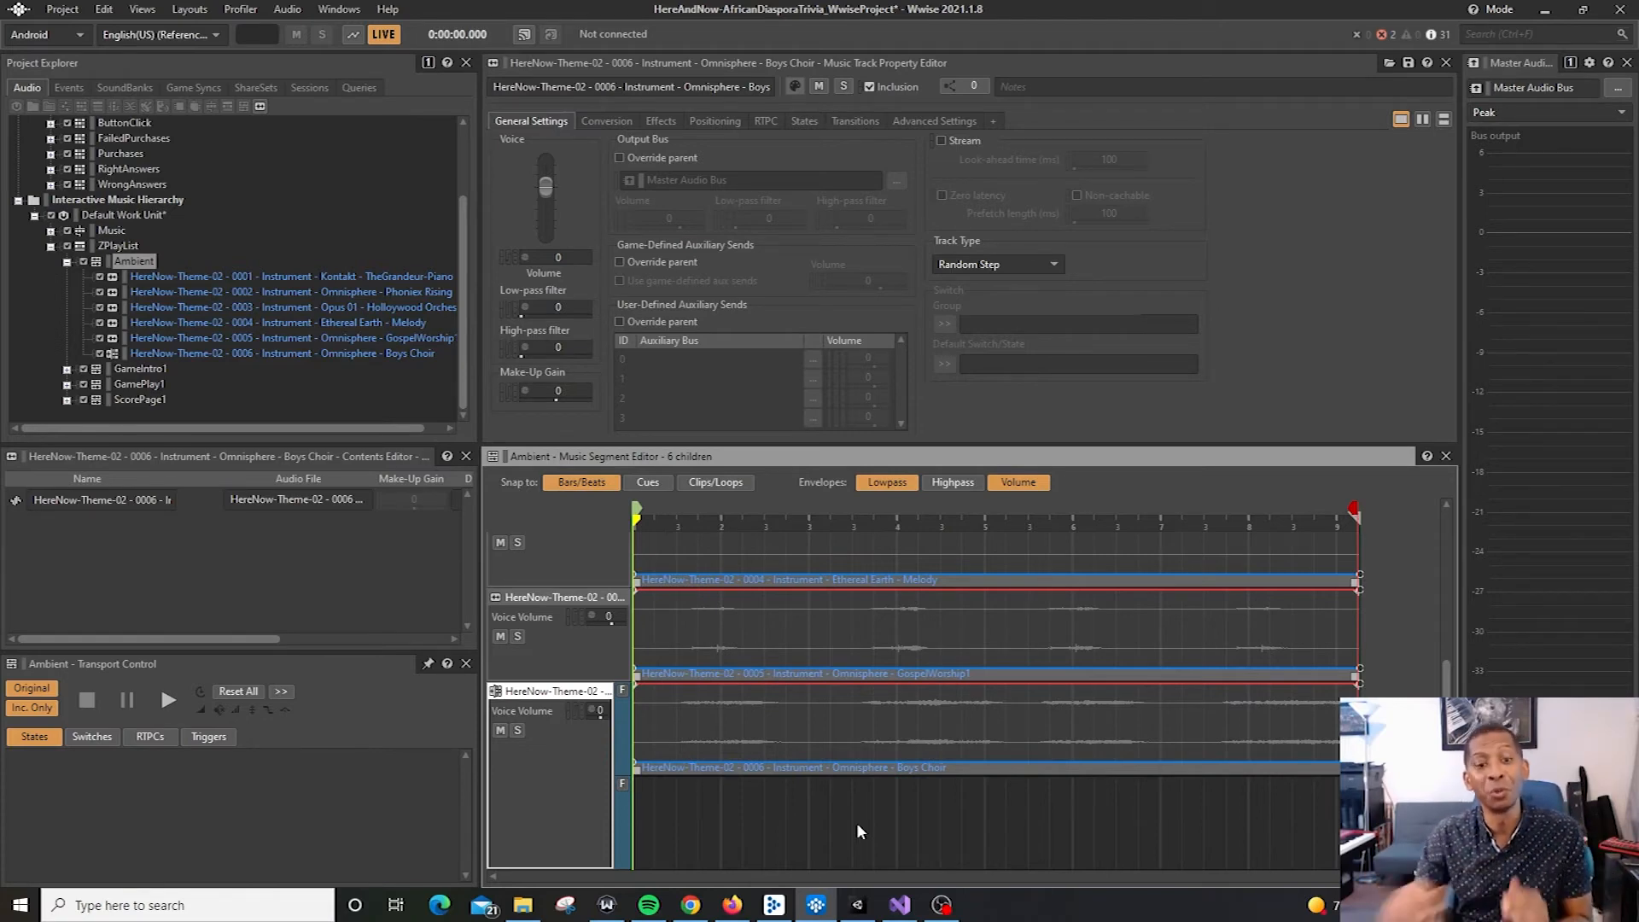
- Solo the HereNow-Theme-02 - 0002 Omnisphere Phoniex Rising track in the Ambient segment and play it briefly
scroll(825, 820, "up", 1)
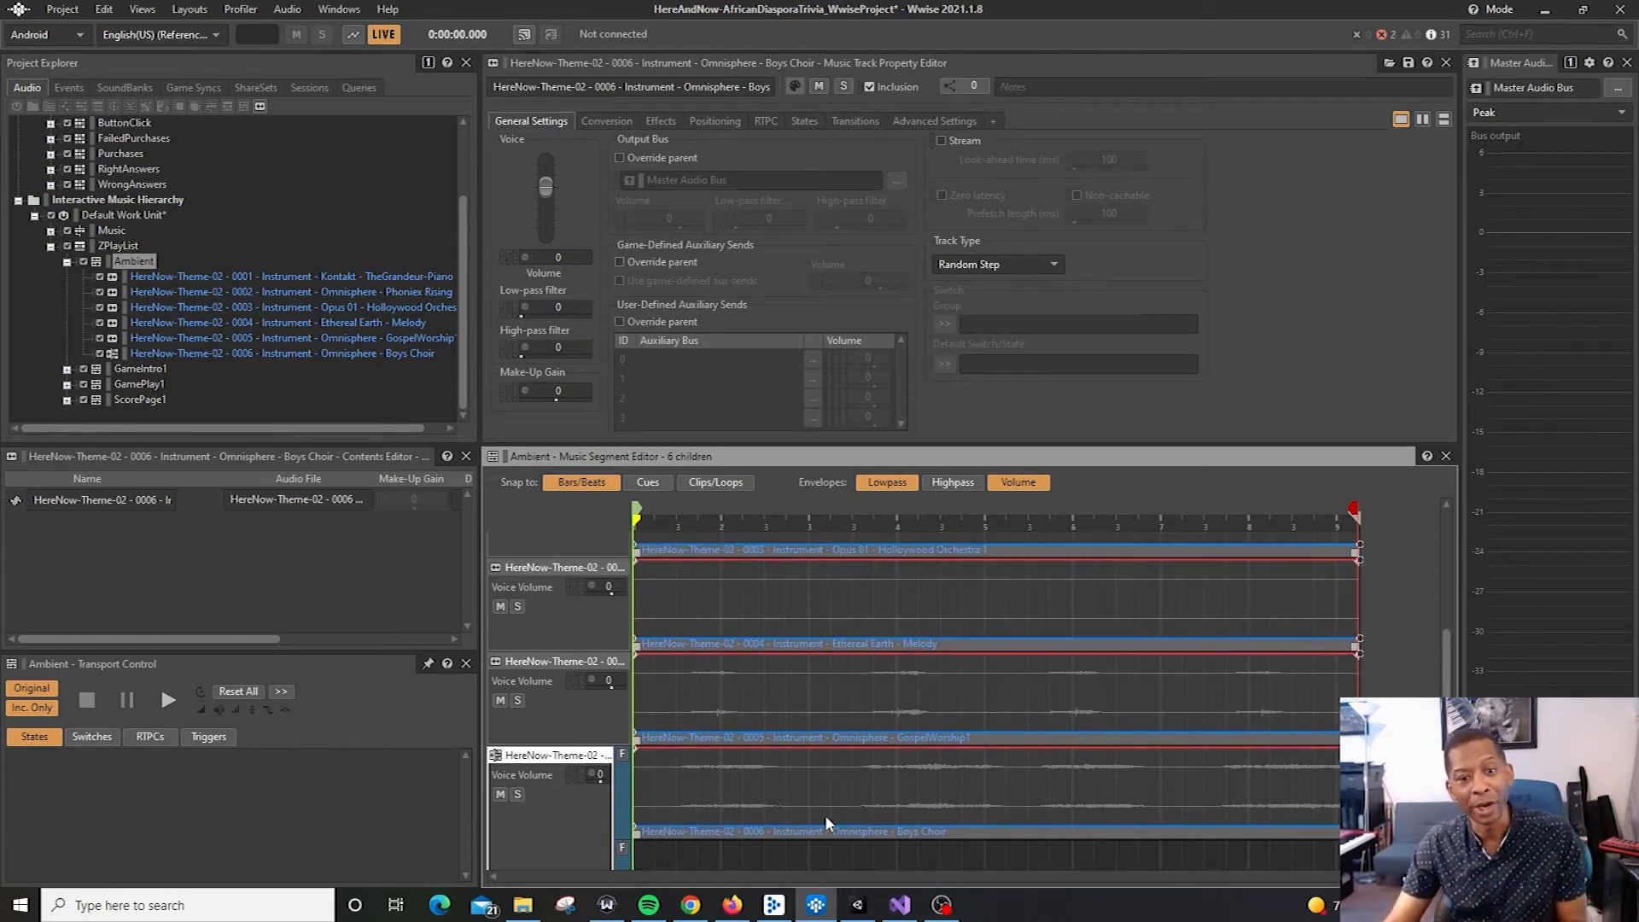
scroll(851, 816, "up", 3)
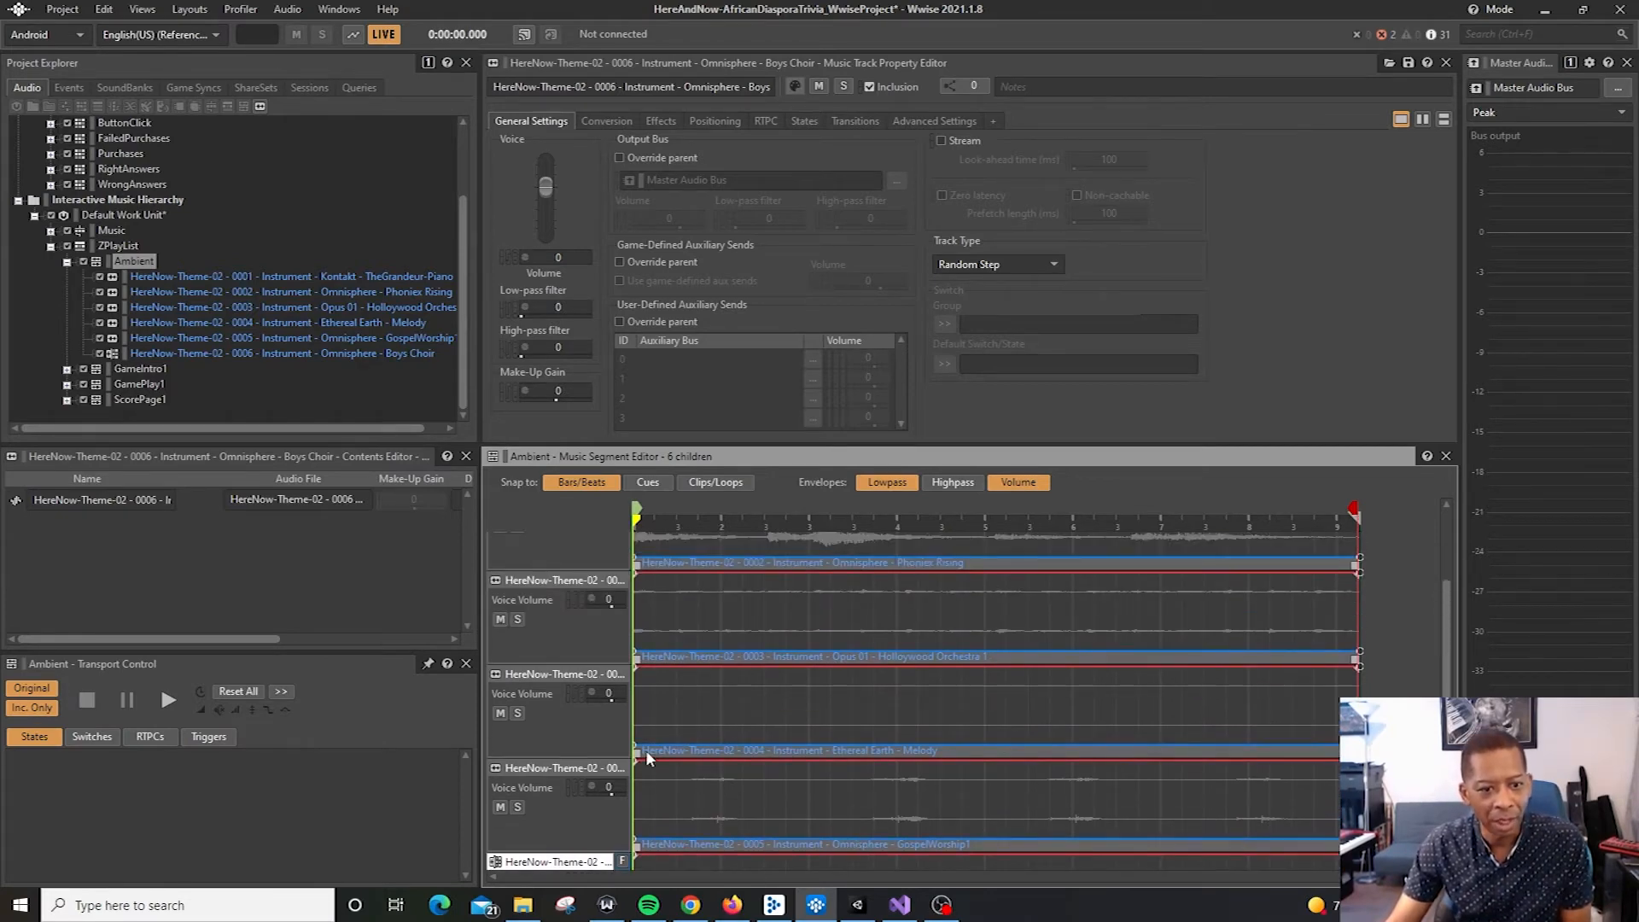
scroll(702, 752, "up", 2)
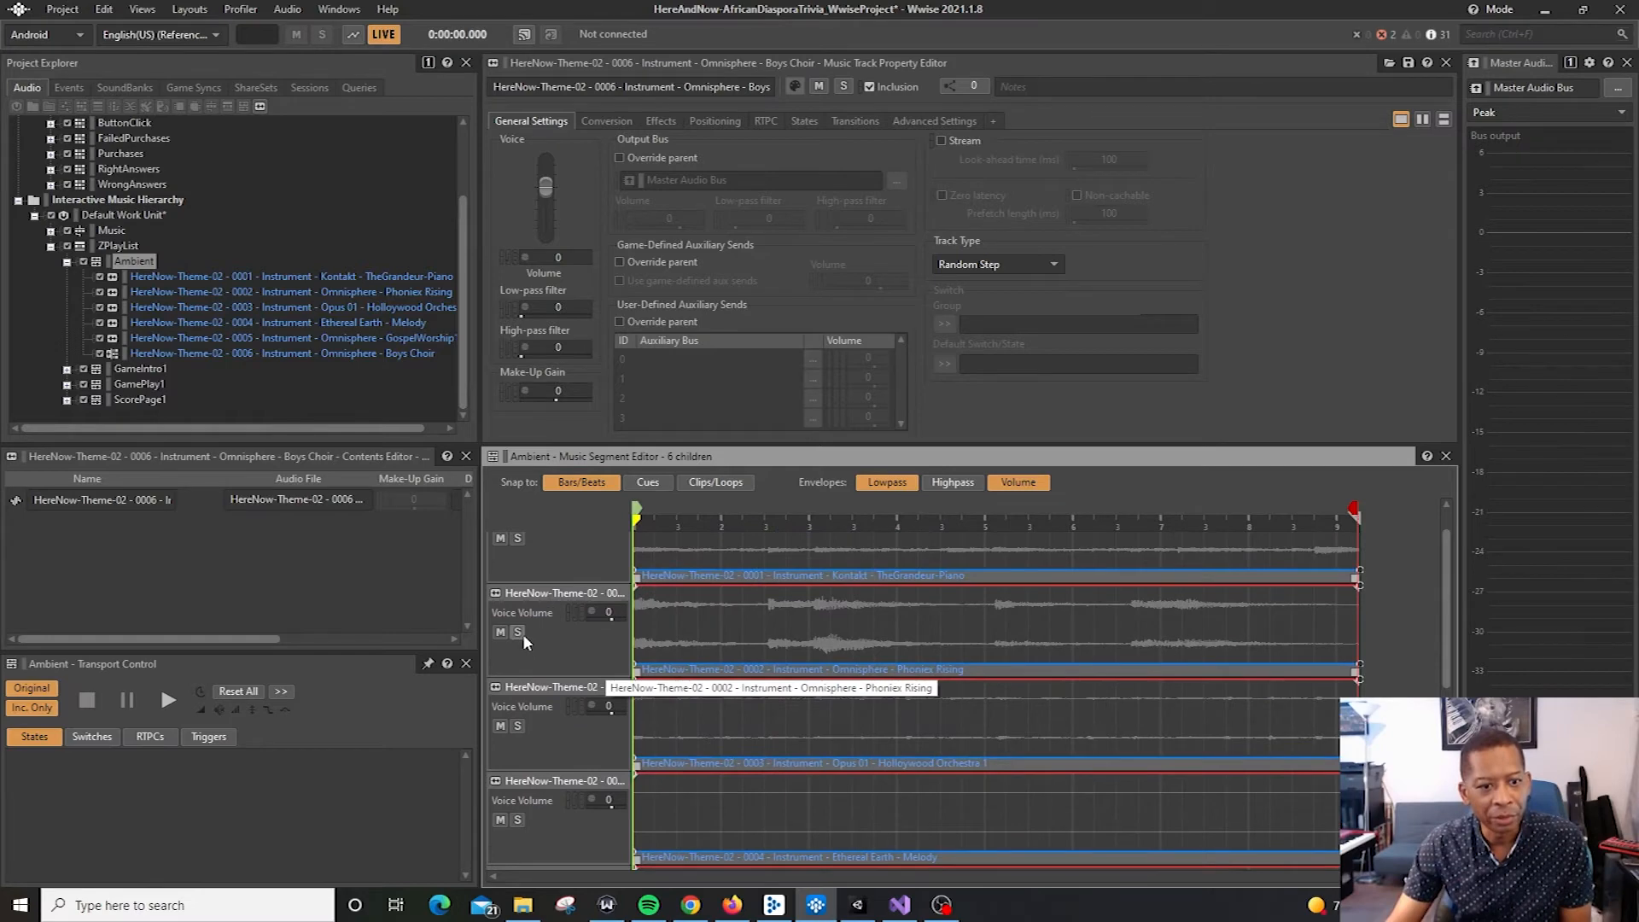
left_click(519, 633)
key("space")
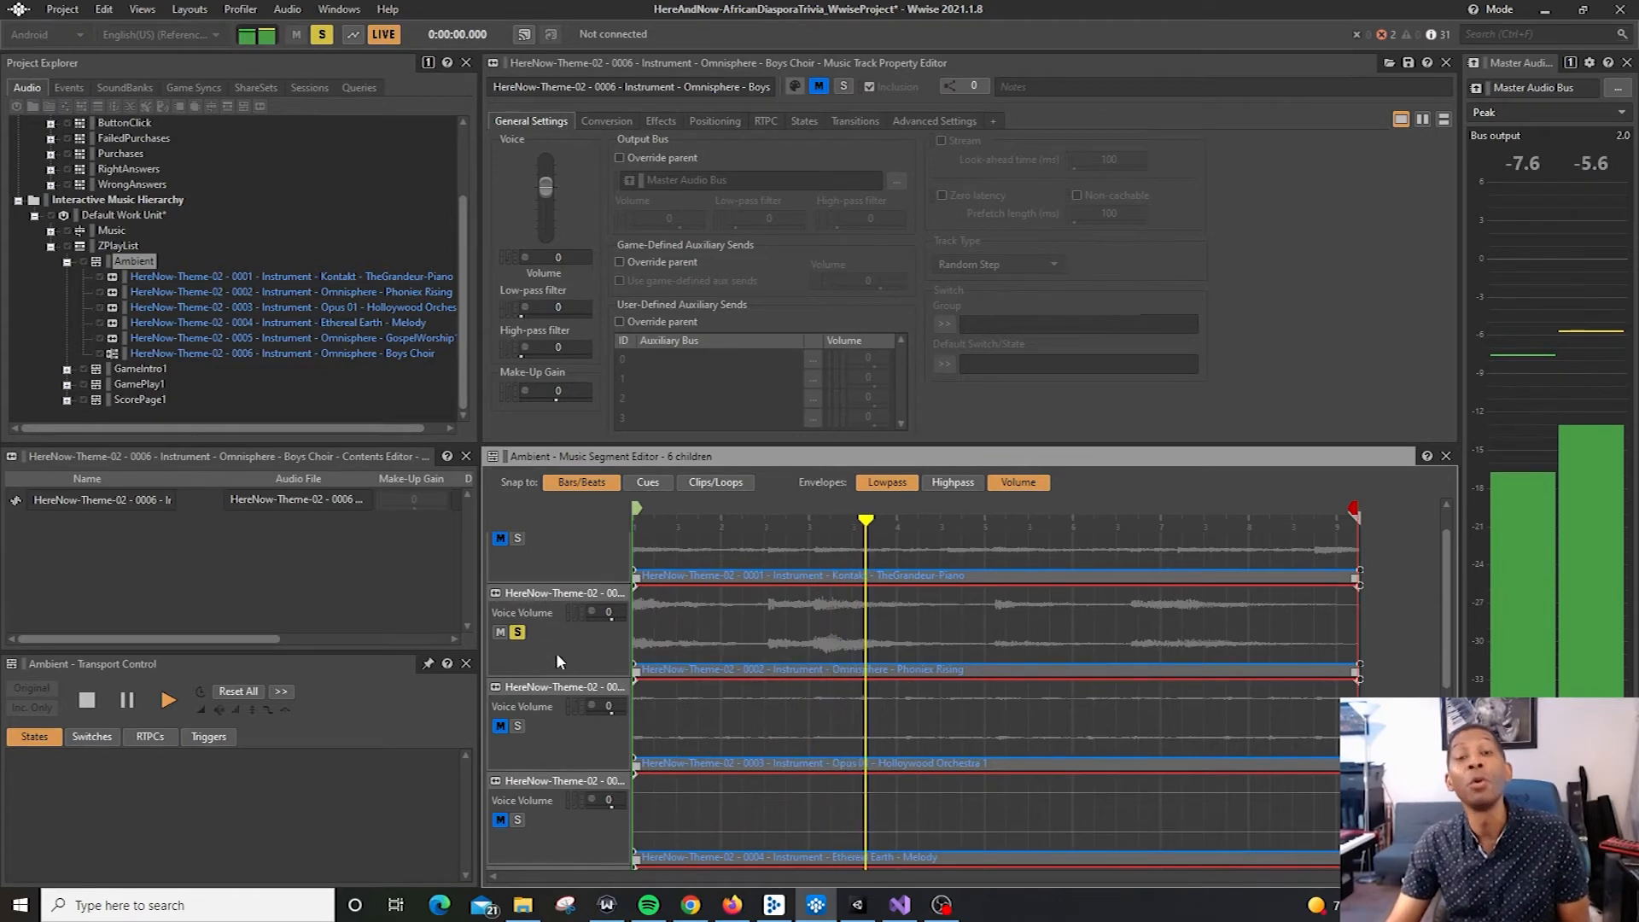
key("space")
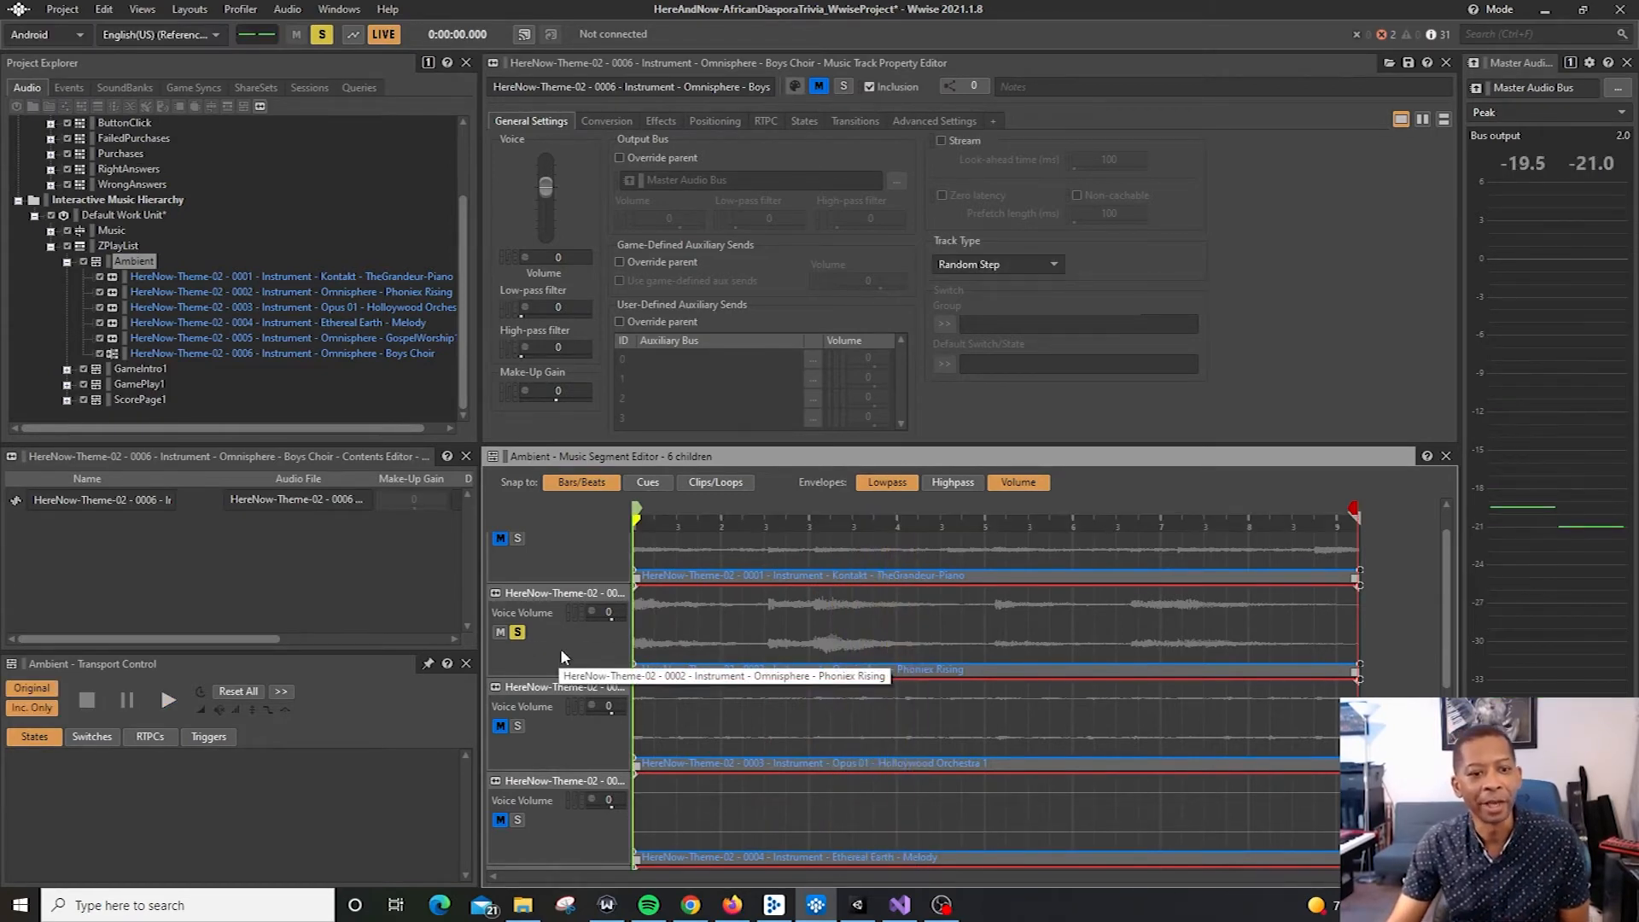
- Change the HereNow-Theme-02 - 0002 Omnisphere Phoniex Rising track's type to Sequence Step
left_click(563, 649)
right_click(567, 649)
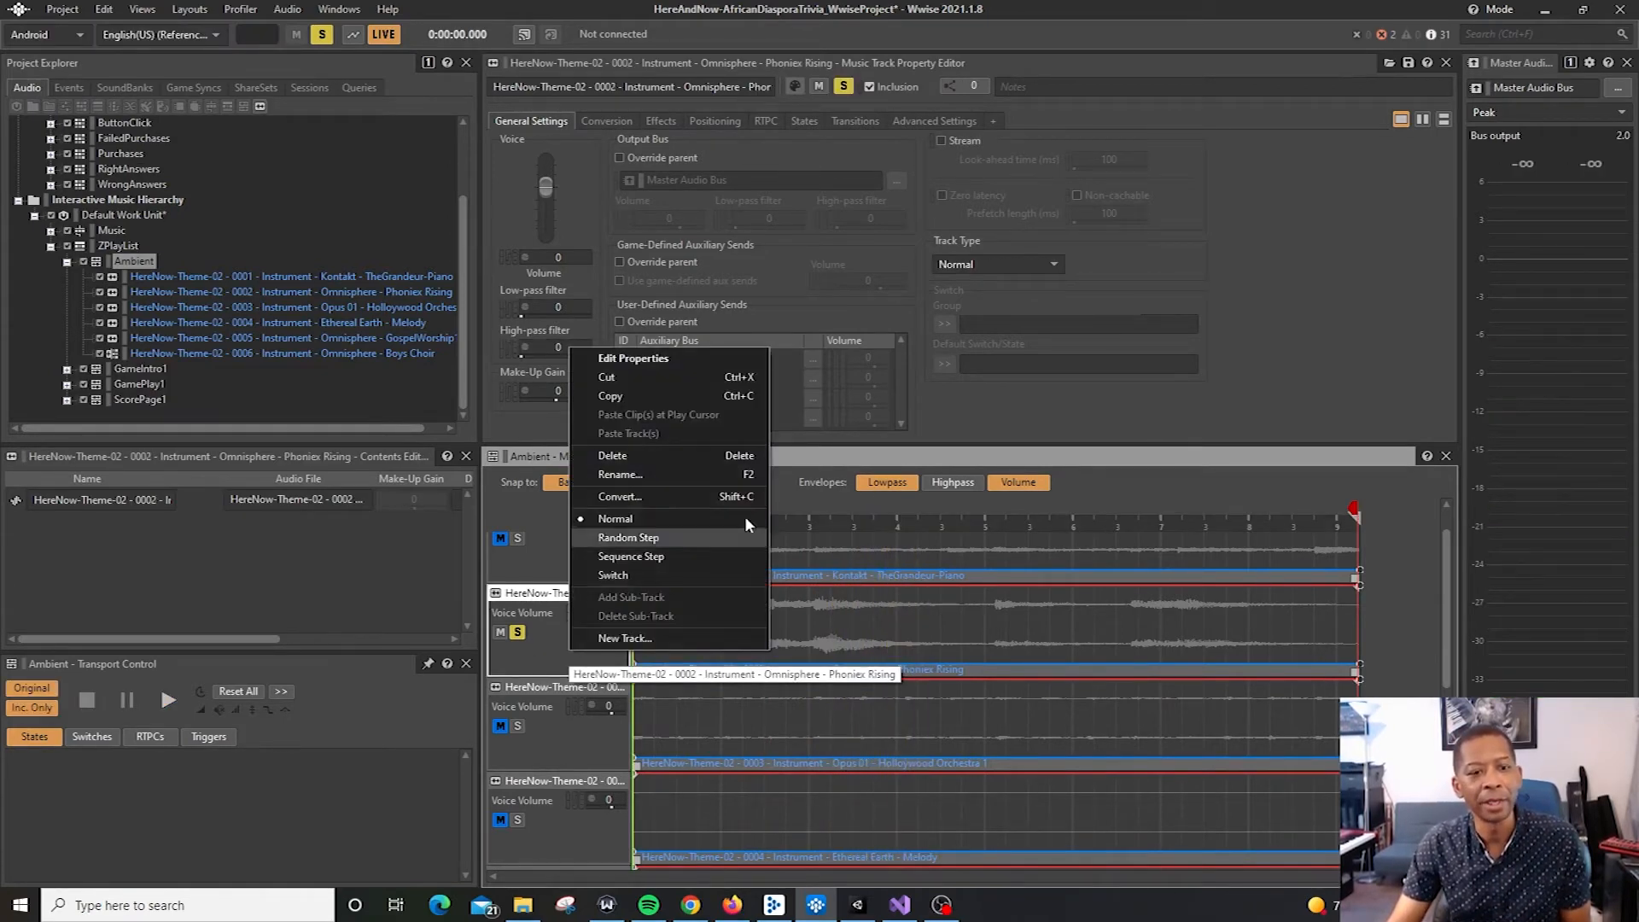
left_click(714, 557)
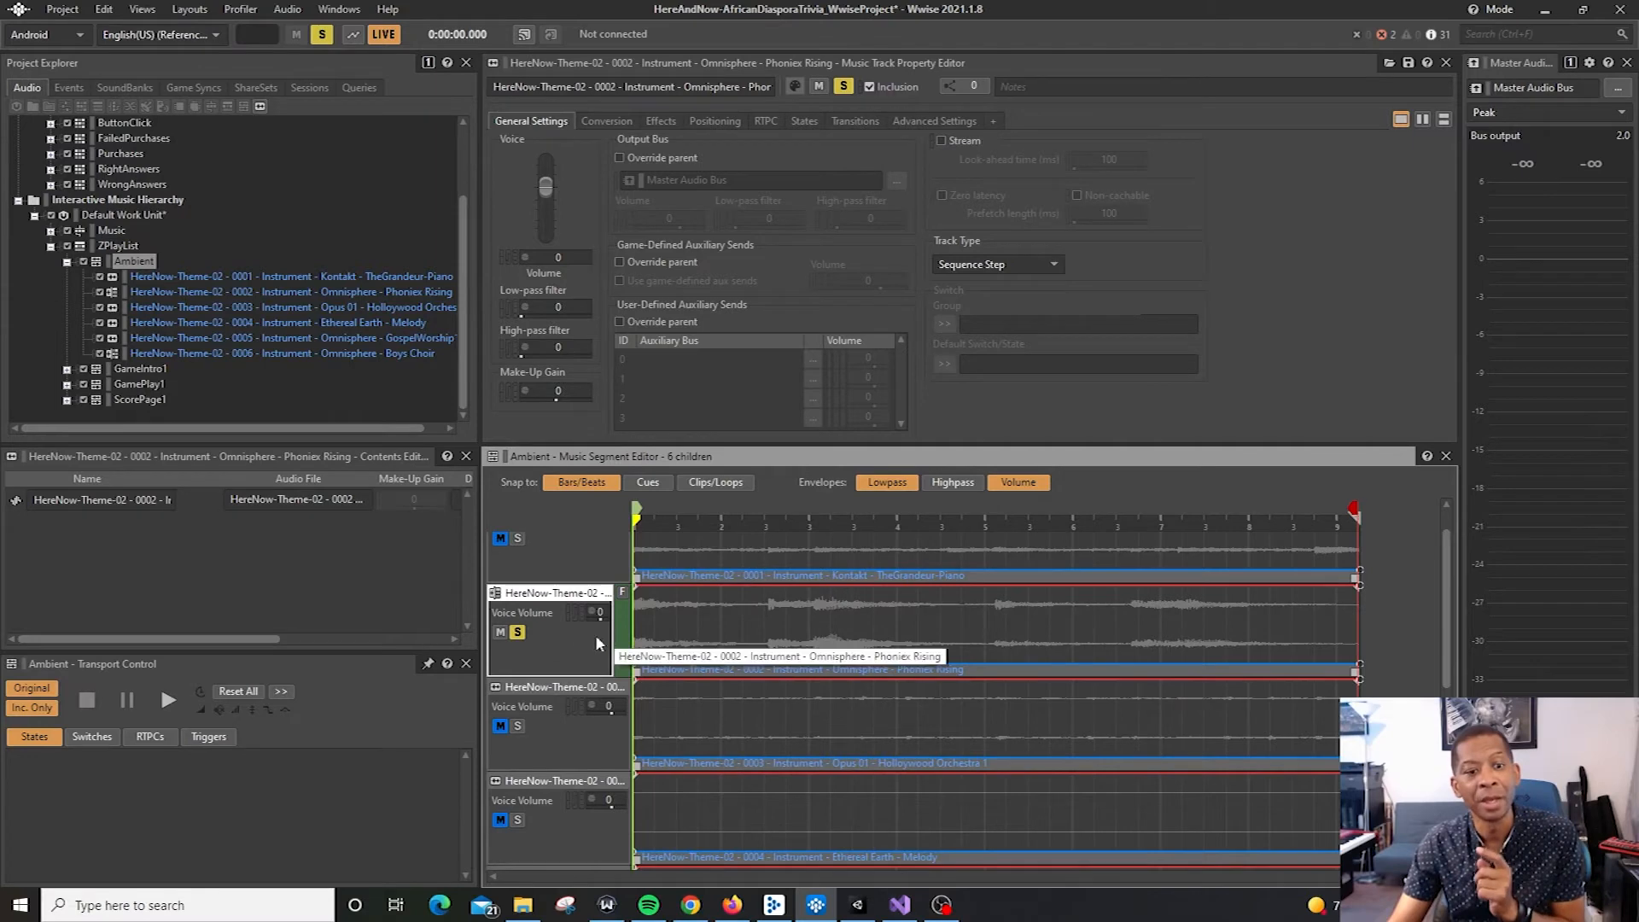
- Add a sub-track to the Phoniex Rising track and move its clip into the second sub-track, leaving the first one empty
right_click(572, 639)
left_click(680, 596)
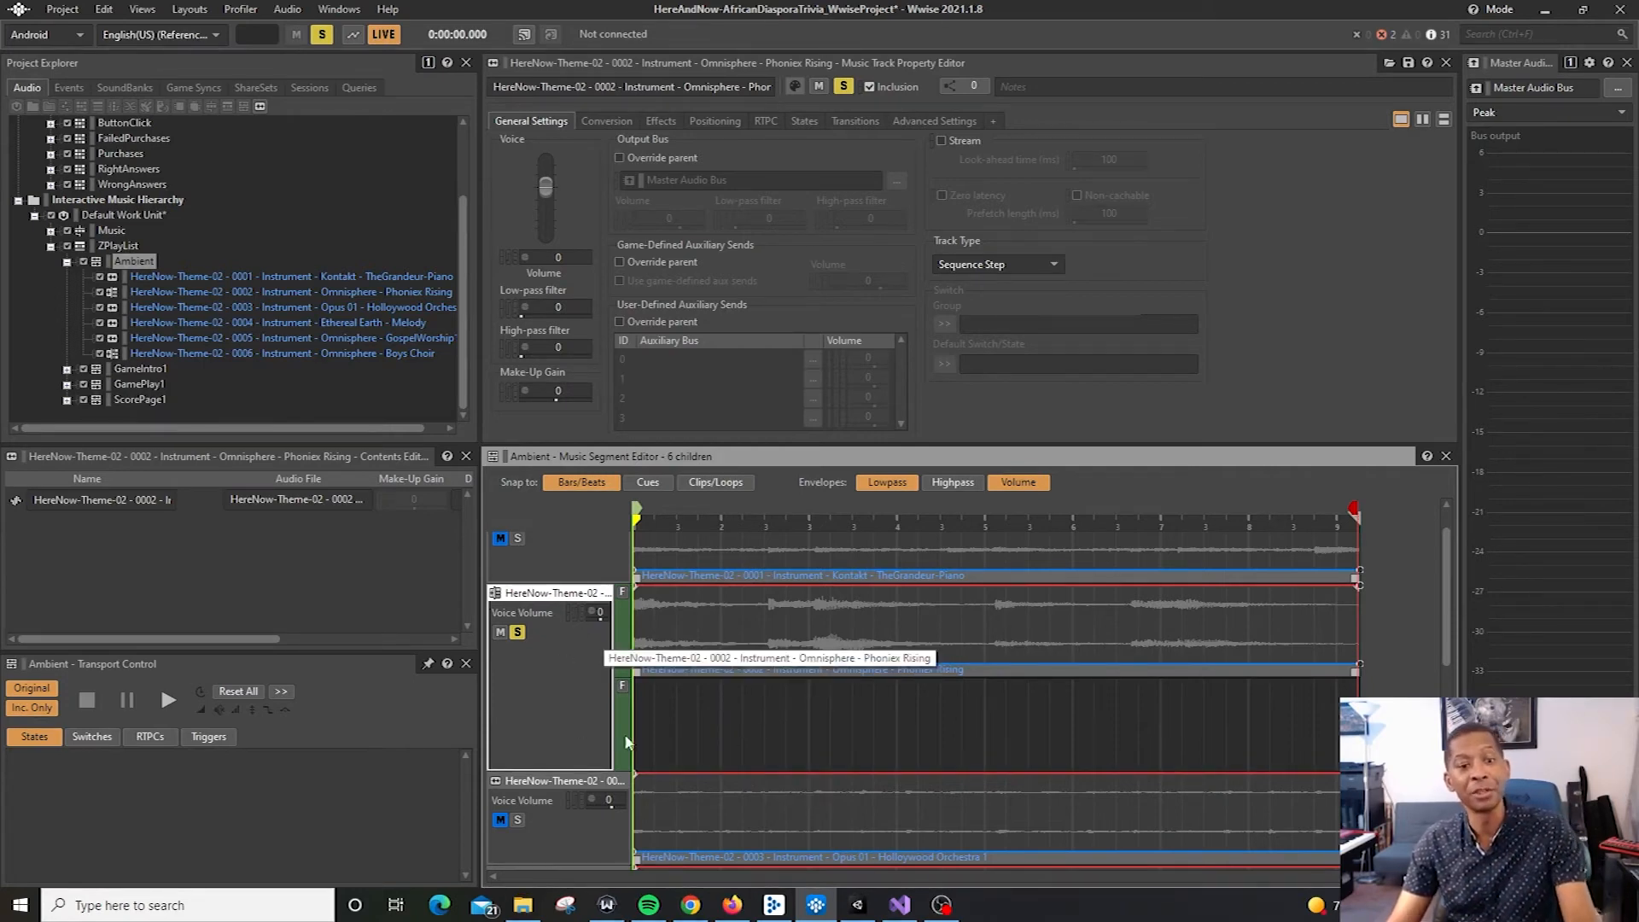
left_click_drag(698, 618, 698, 692)
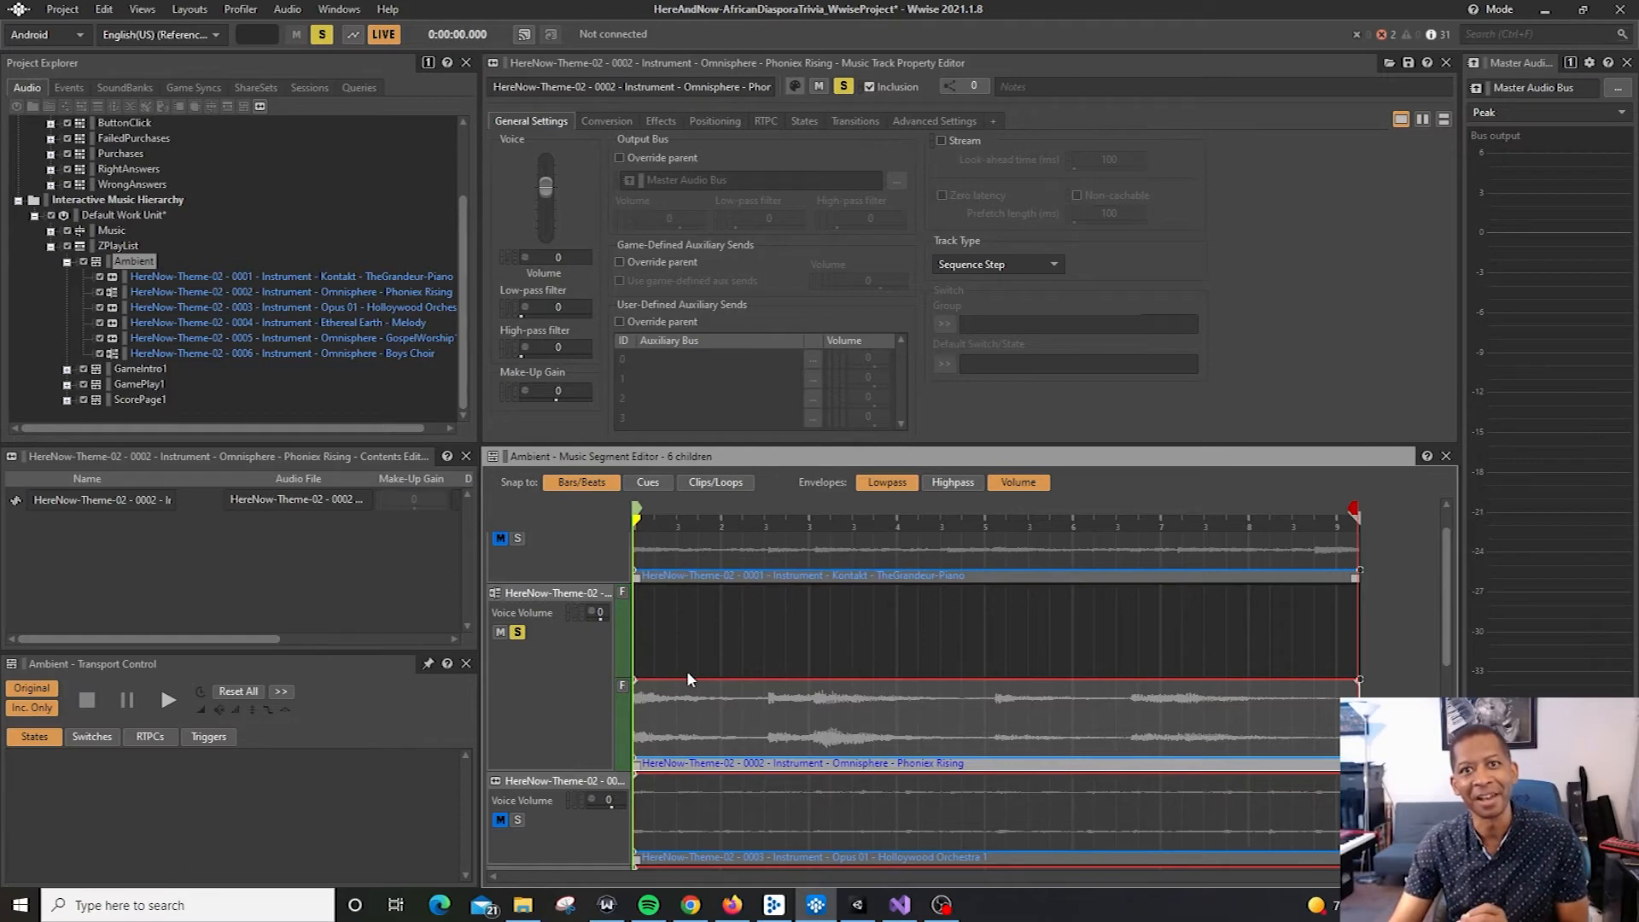
- Clear the solo on the Phoniex Rising track and play the Ambient mix twice to hear the sequenced and random layers
left_click(517, 633)
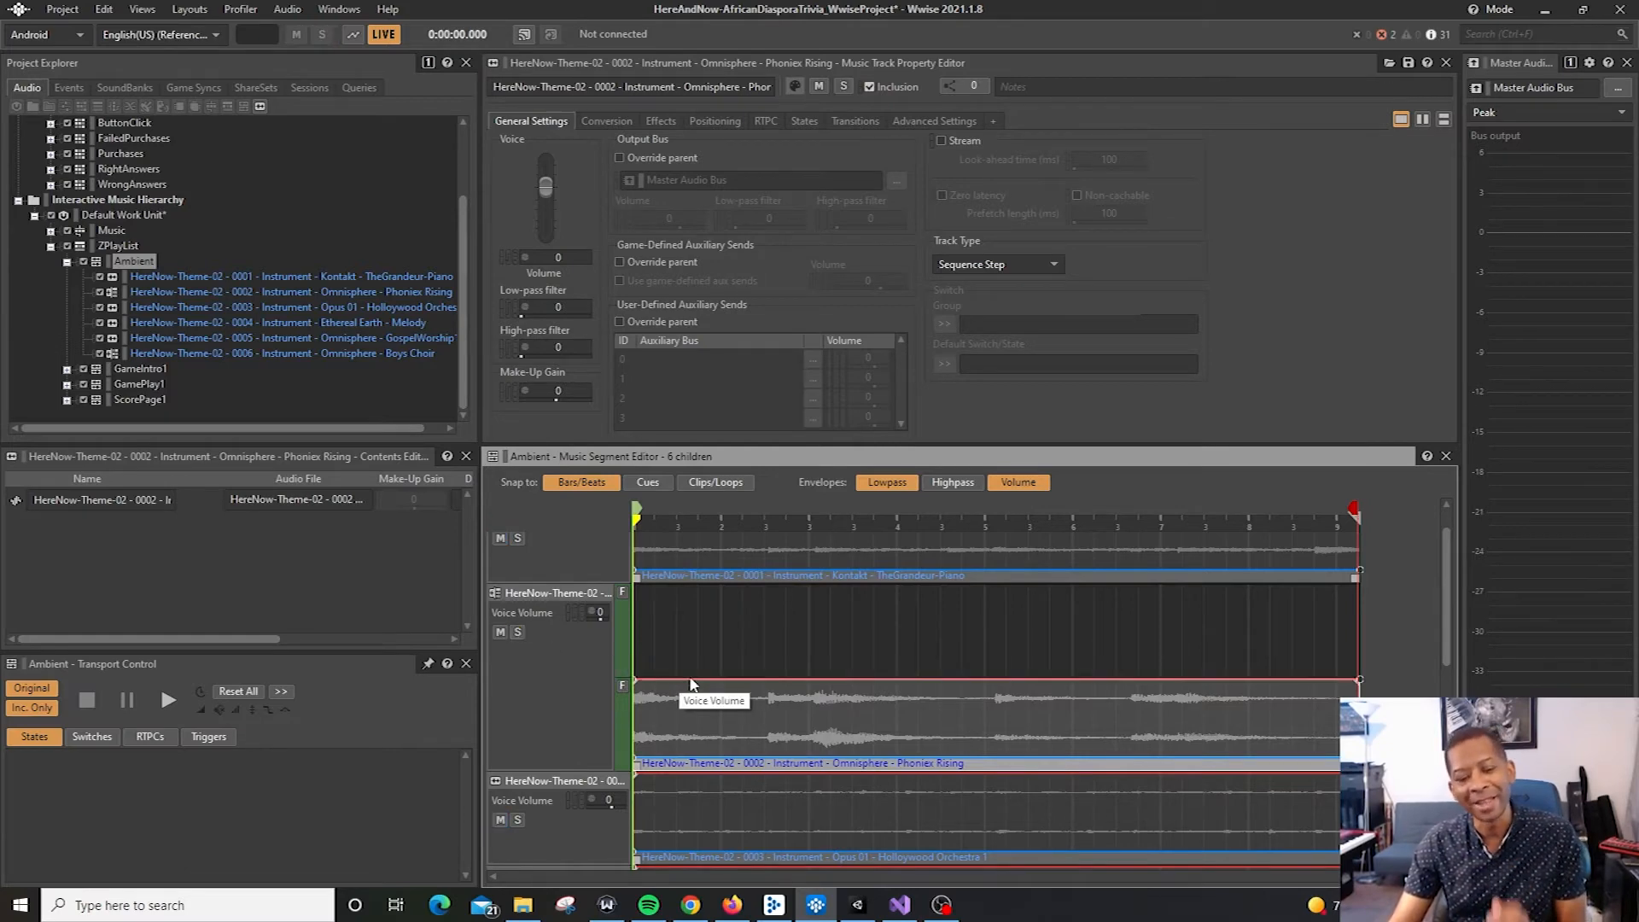
scroll(696, 683, "down", 5)
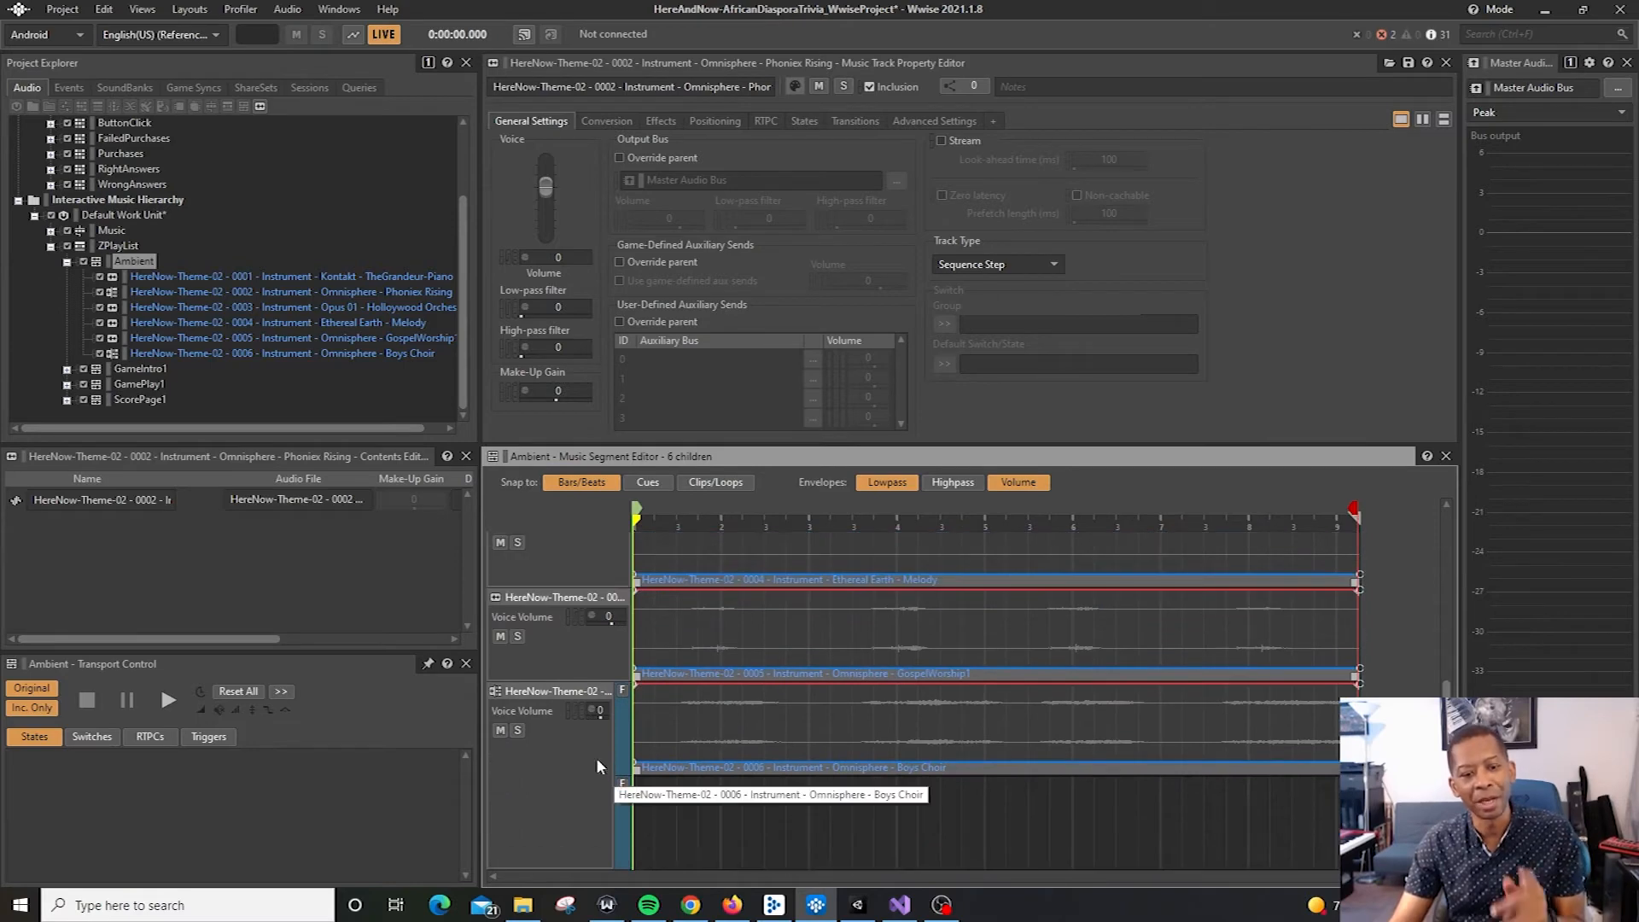
scroll(767, 751, "up", 2)
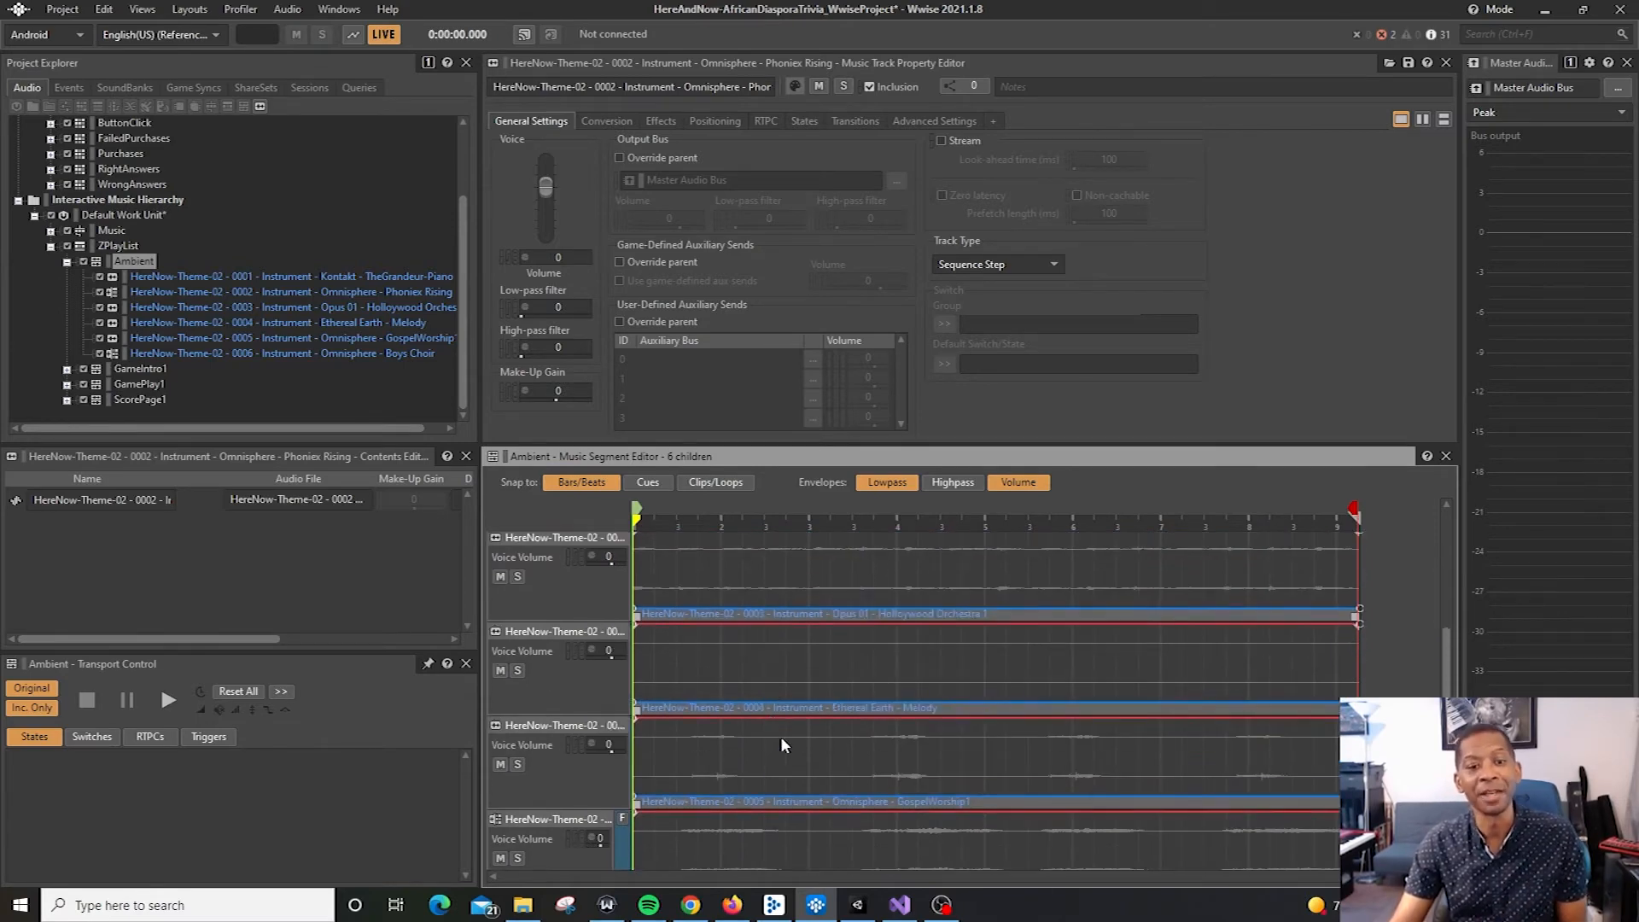
scroll(781, 738, "up", 3)
key("space")
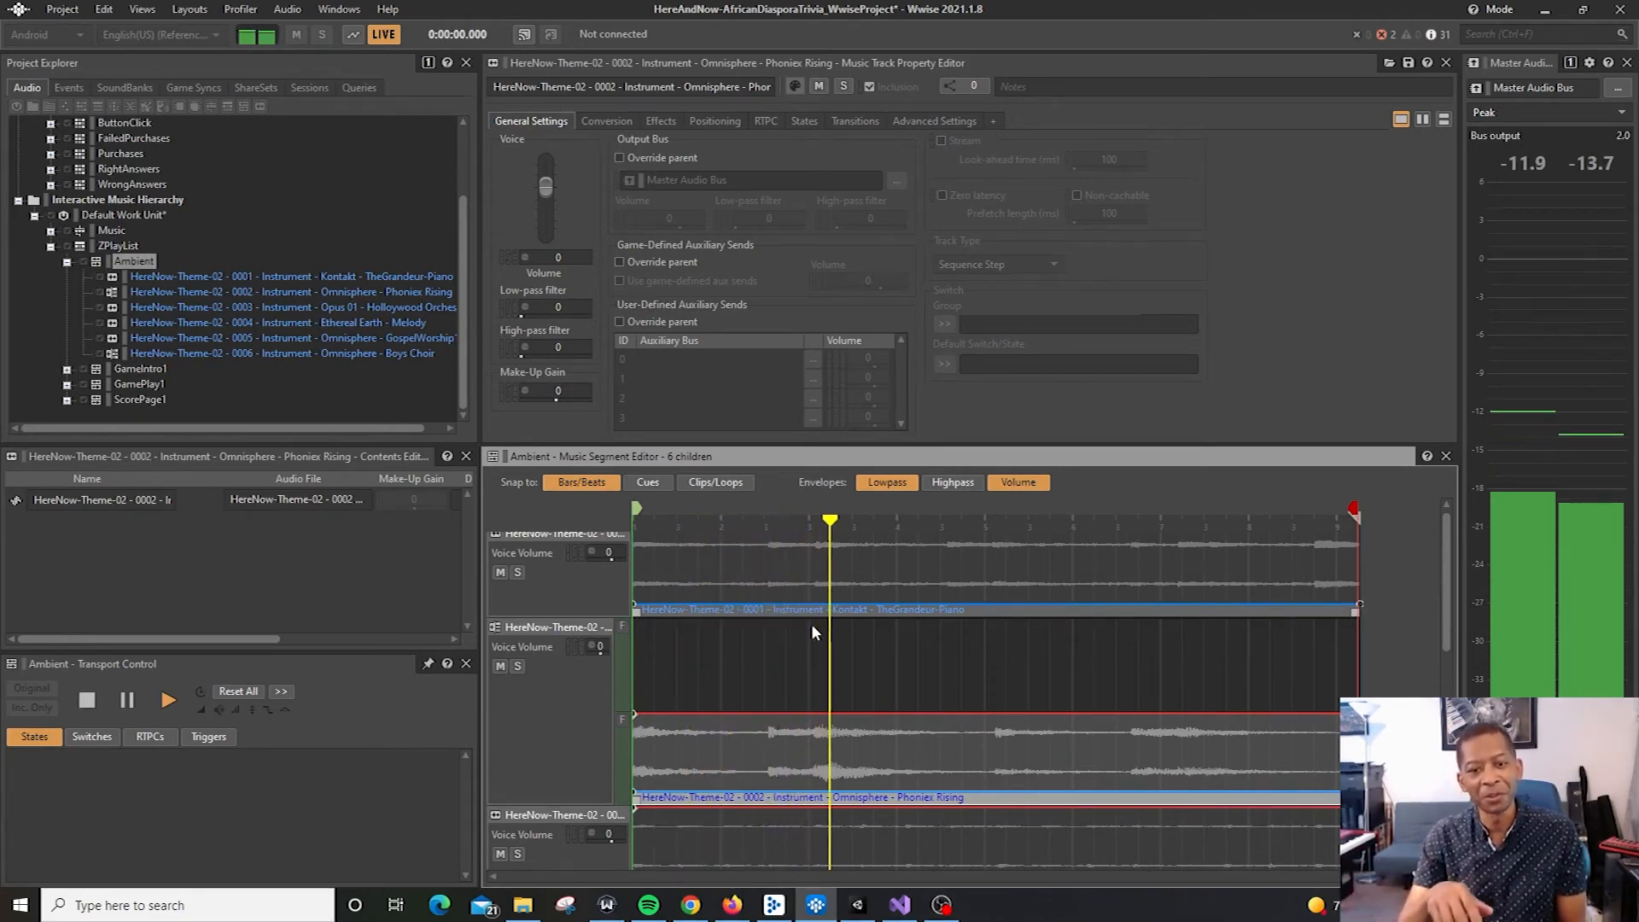
key("space")
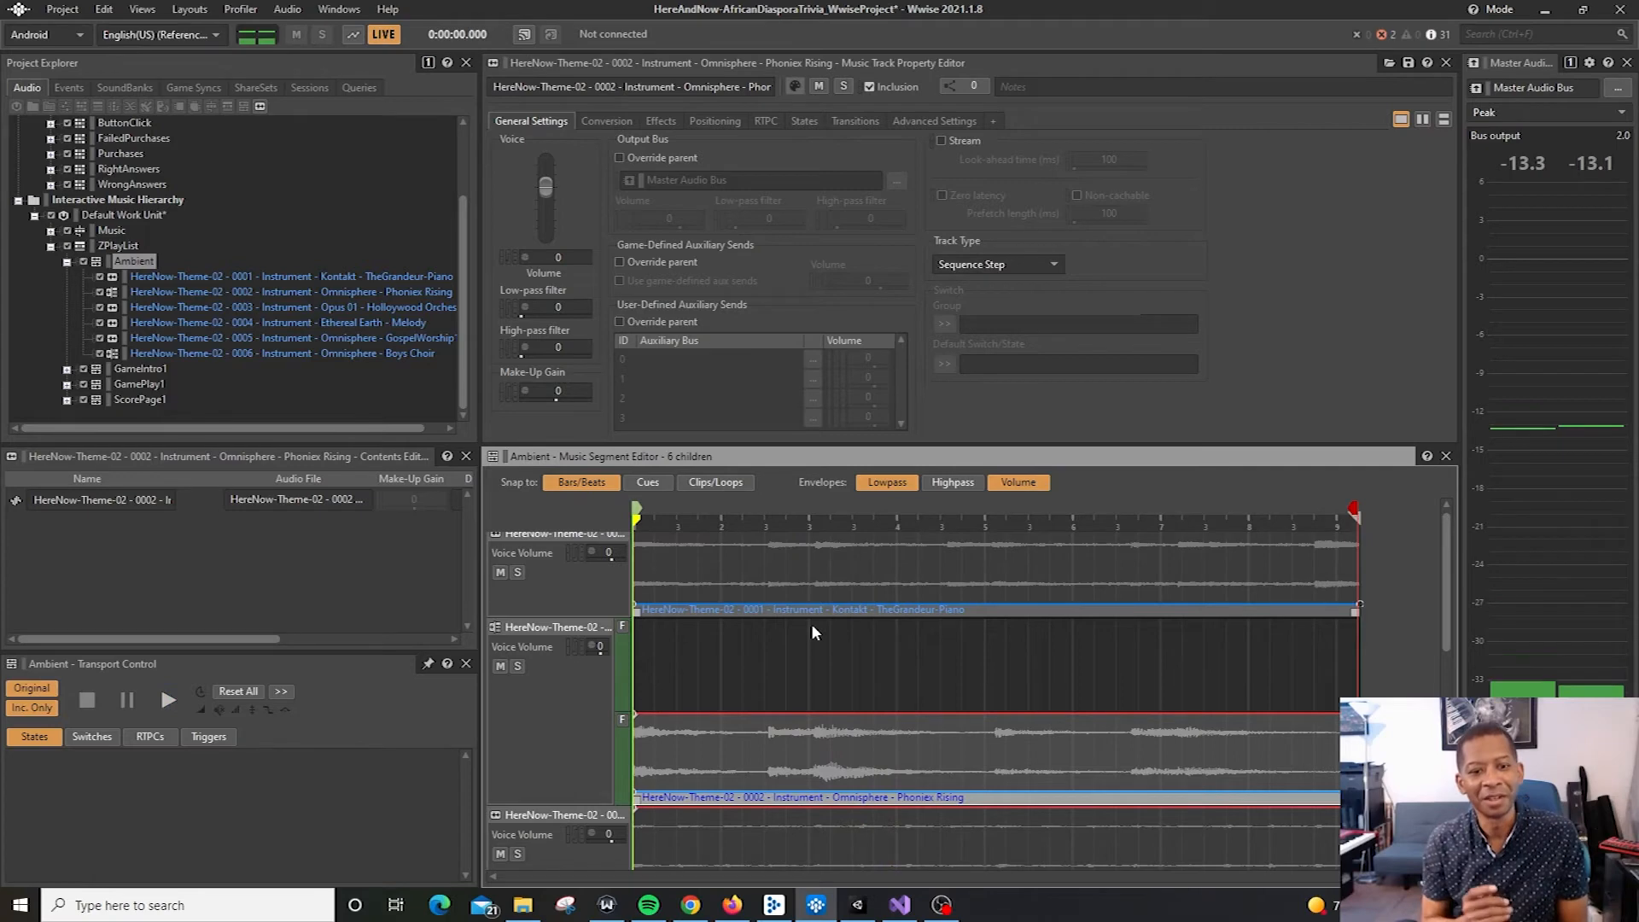
key("space")
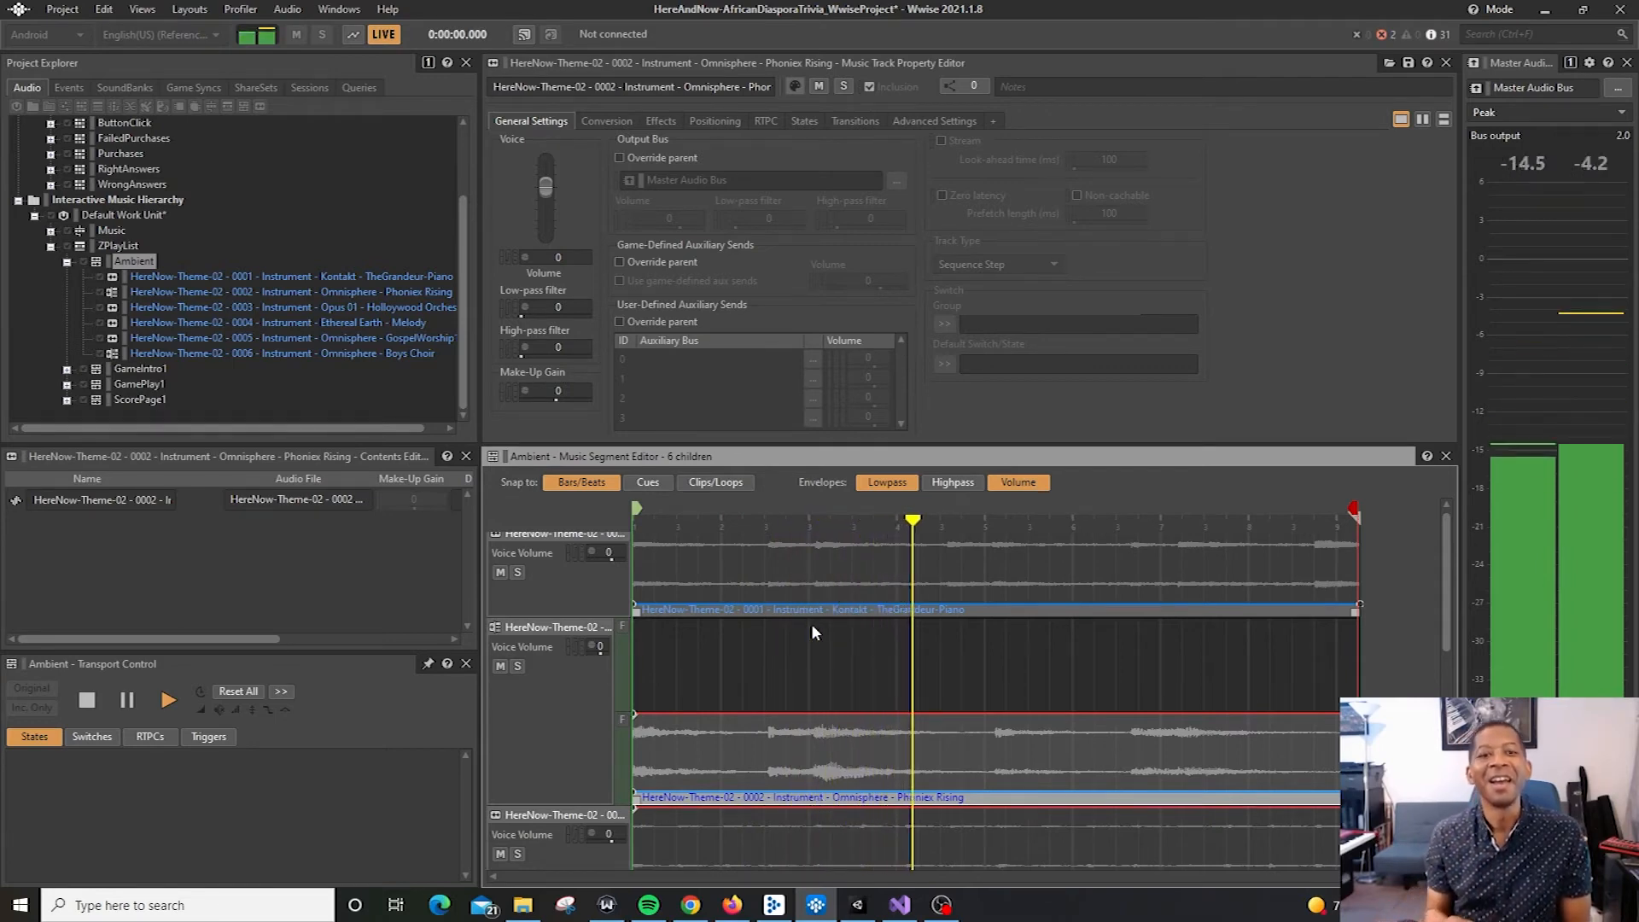
key("space")
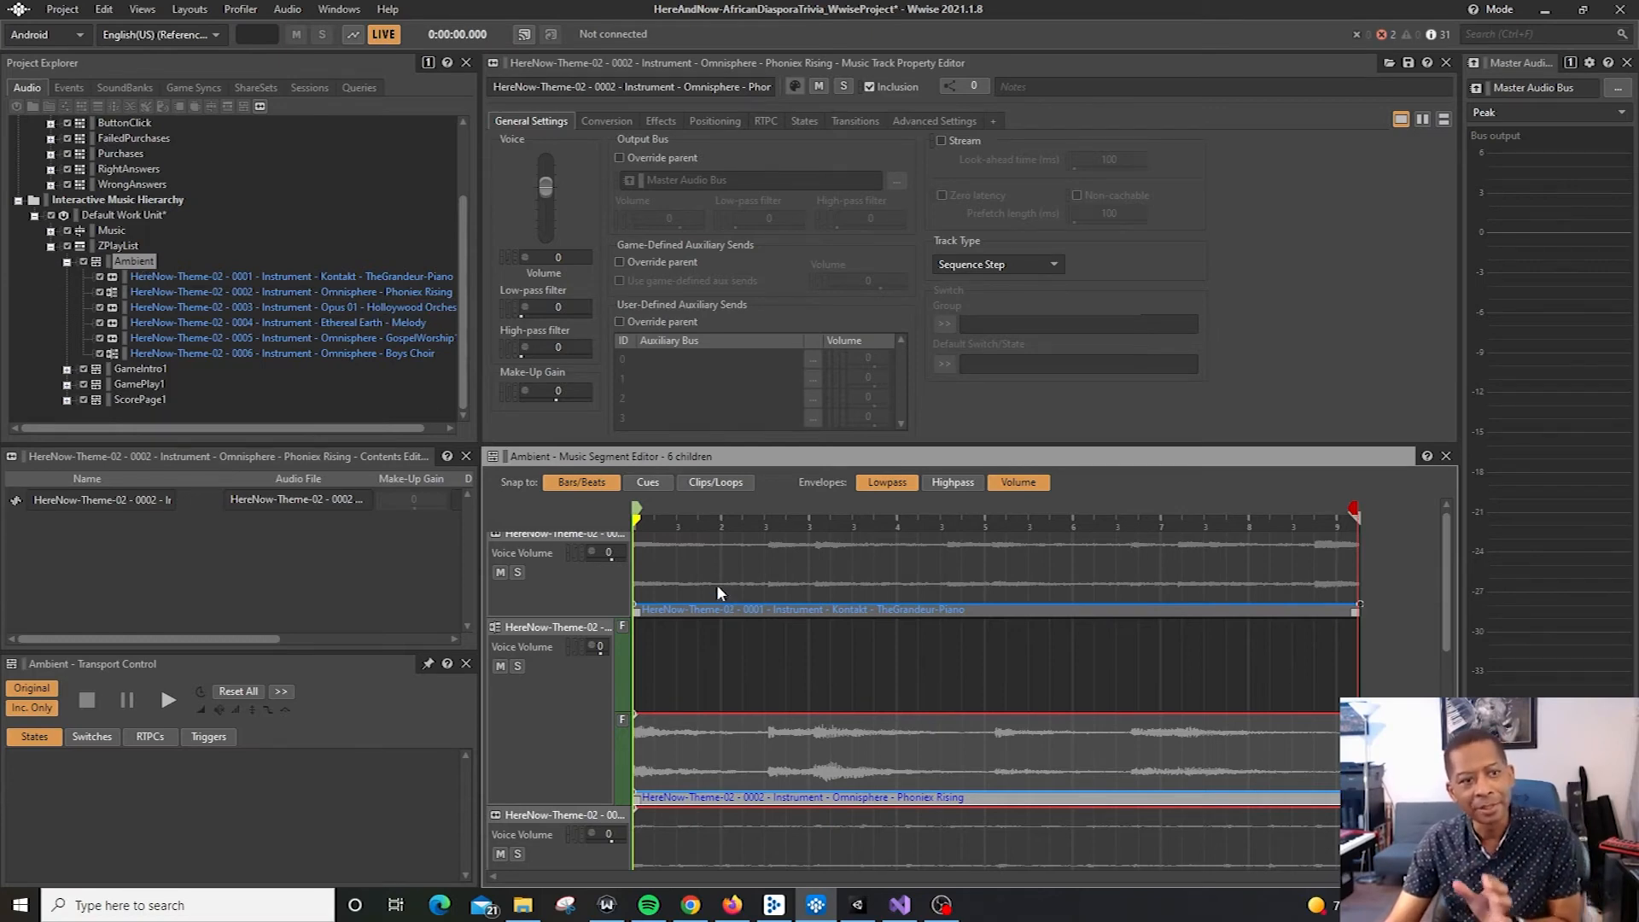
- Replace the ScorePage1 entry in ZPlayList's sequence with the Ambient segment and set its loop count to Infinite
left_click(131, 248)
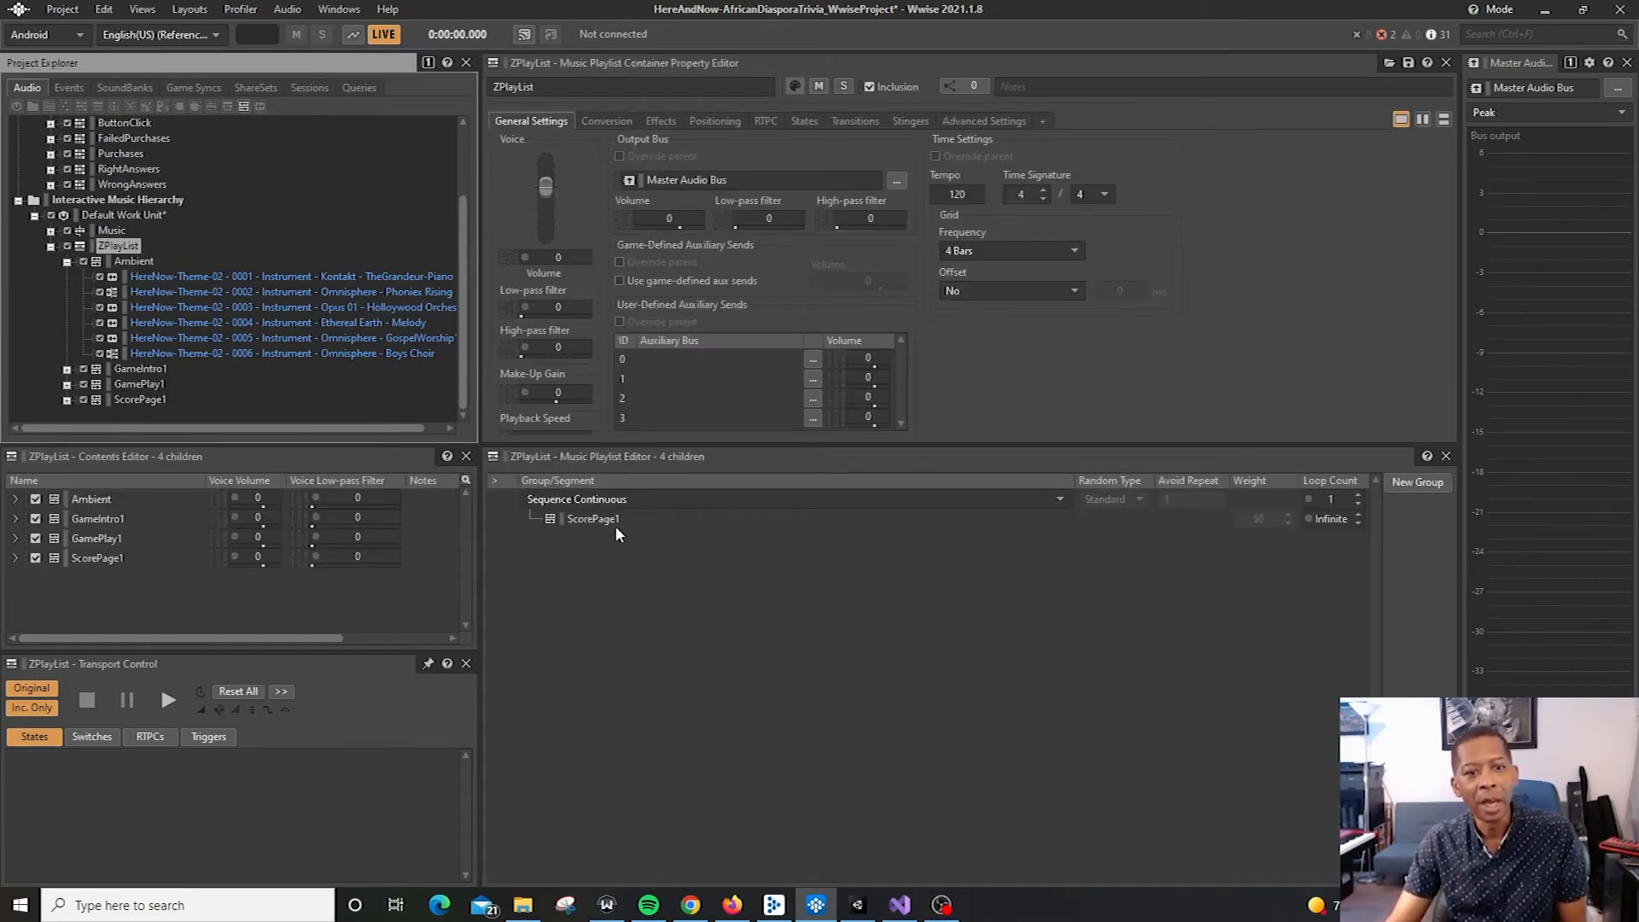
left_click(591, 517)
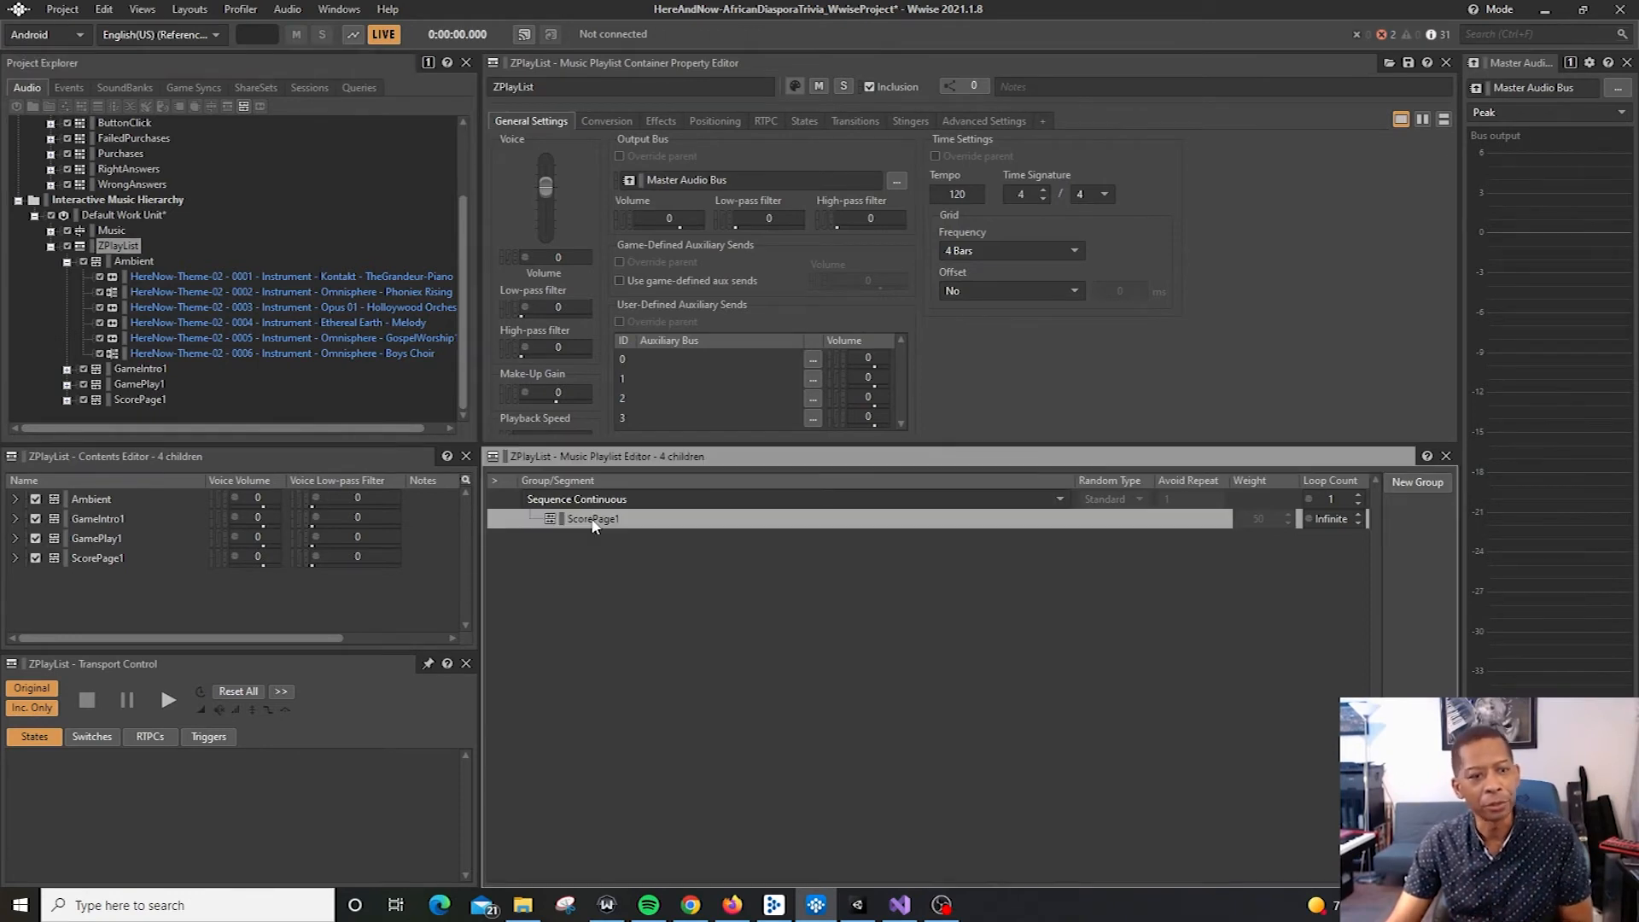
key("Delete")
left_click_drag(134, 261, 673, 520)
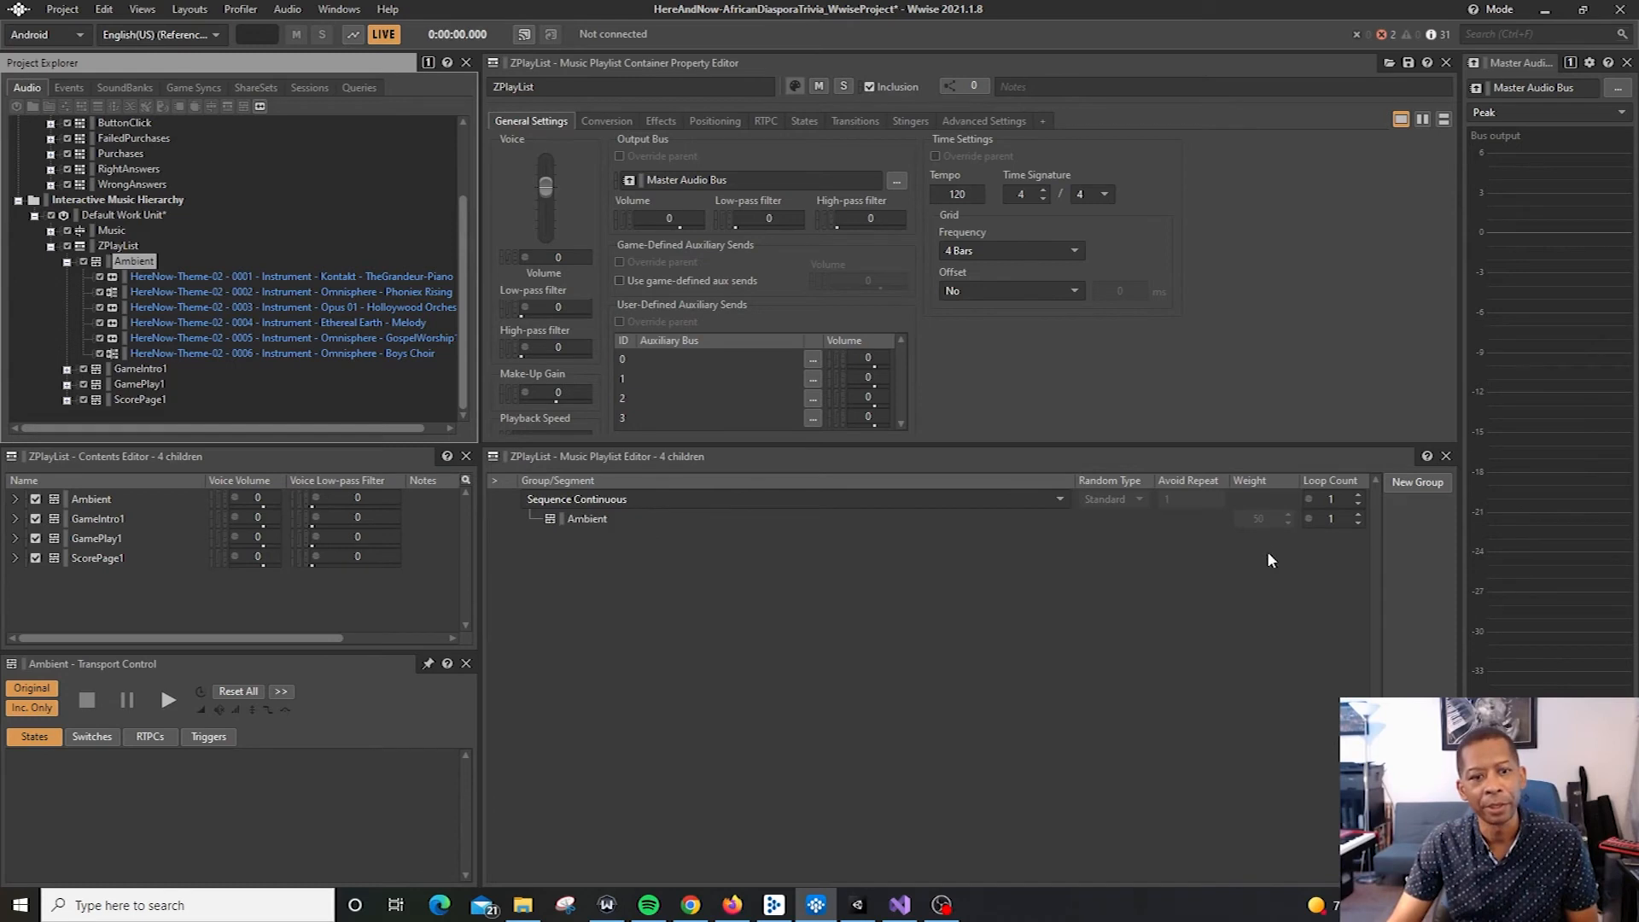
left_click(1359, 523)
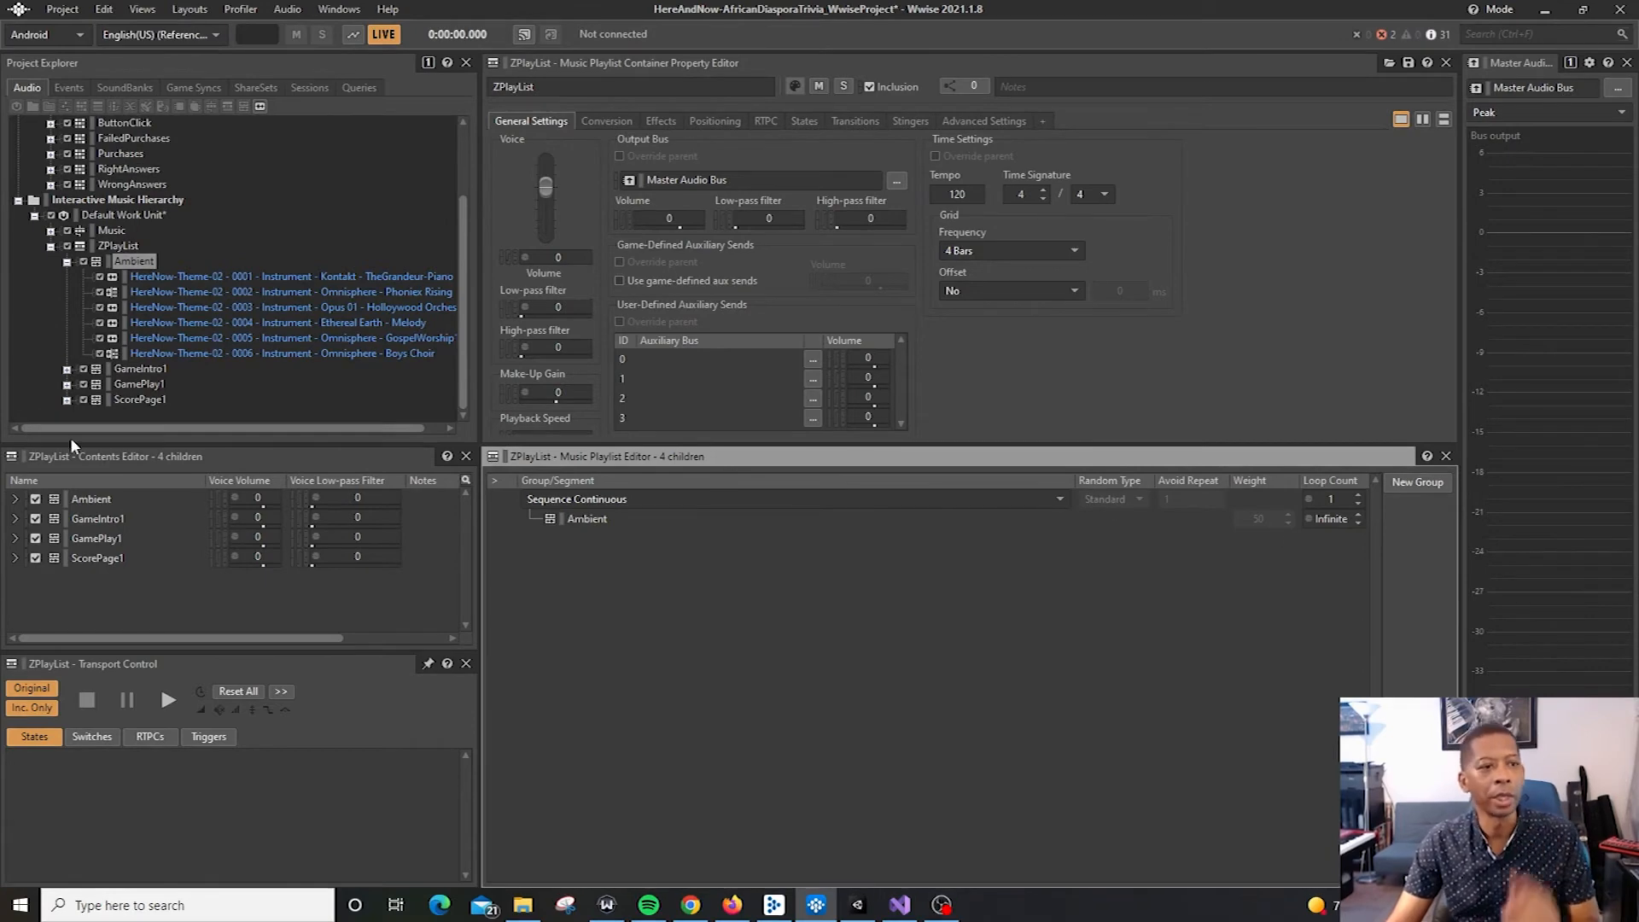
- Shorten the Ambient segment to roughly a third of its length by moving its exit cue earlier and trimming every track's clip to it
left_click(122, 261)
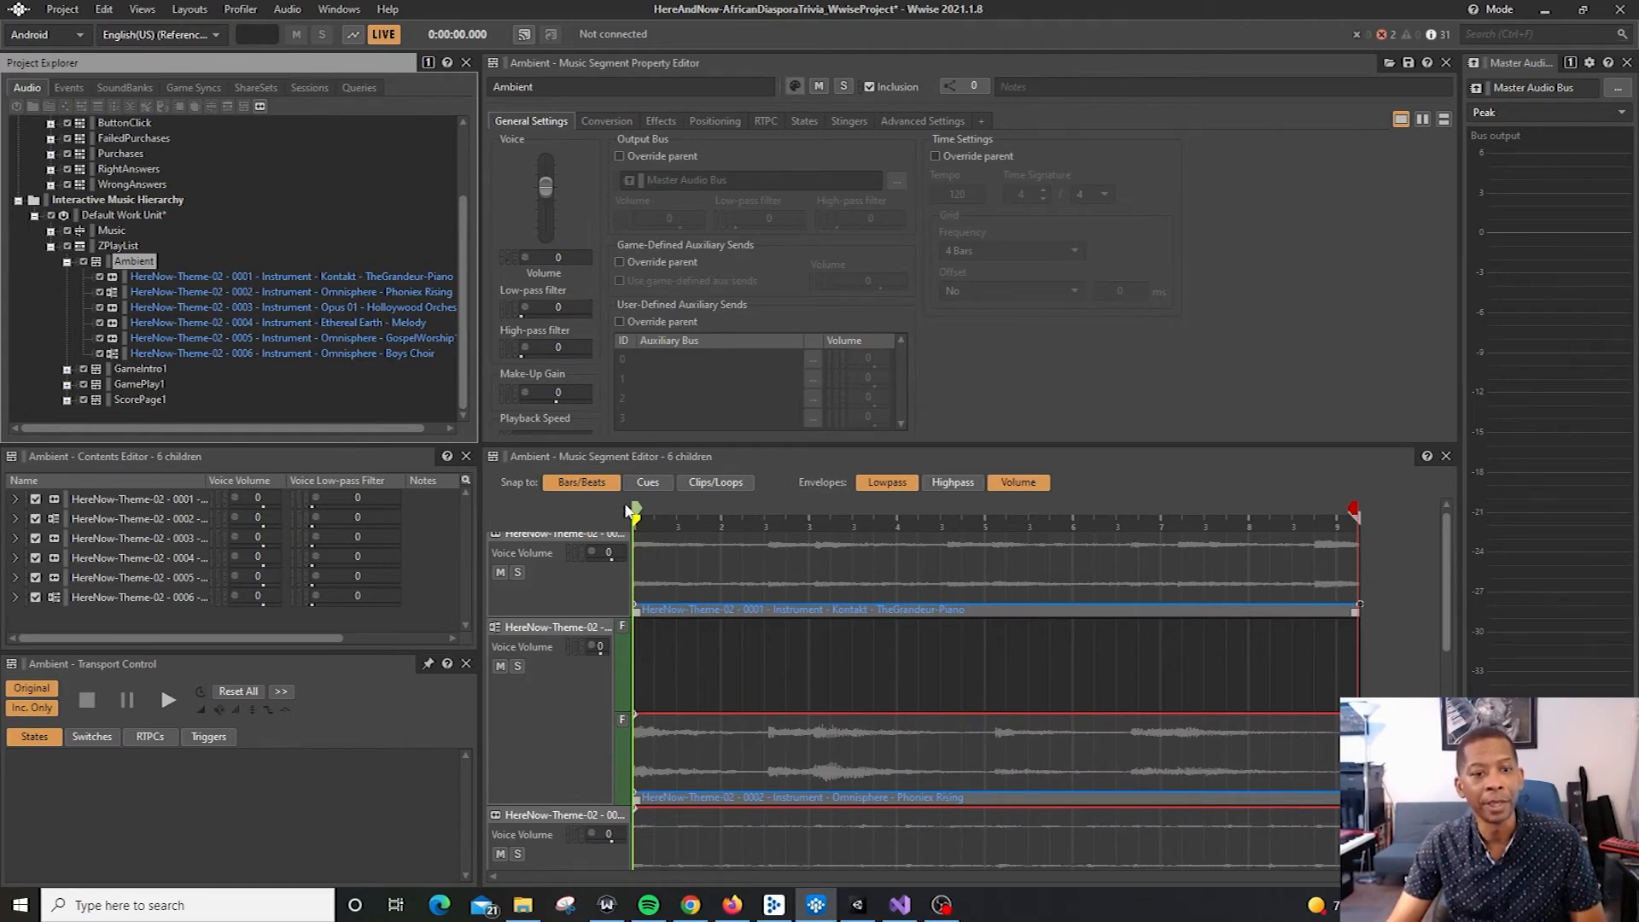
mouse_move(1354, 510)
left_mouse_down()
mouse_move(917, 516)
mouse_move(987, 520)
mouse_move(966, 519)
left_mouse_up()
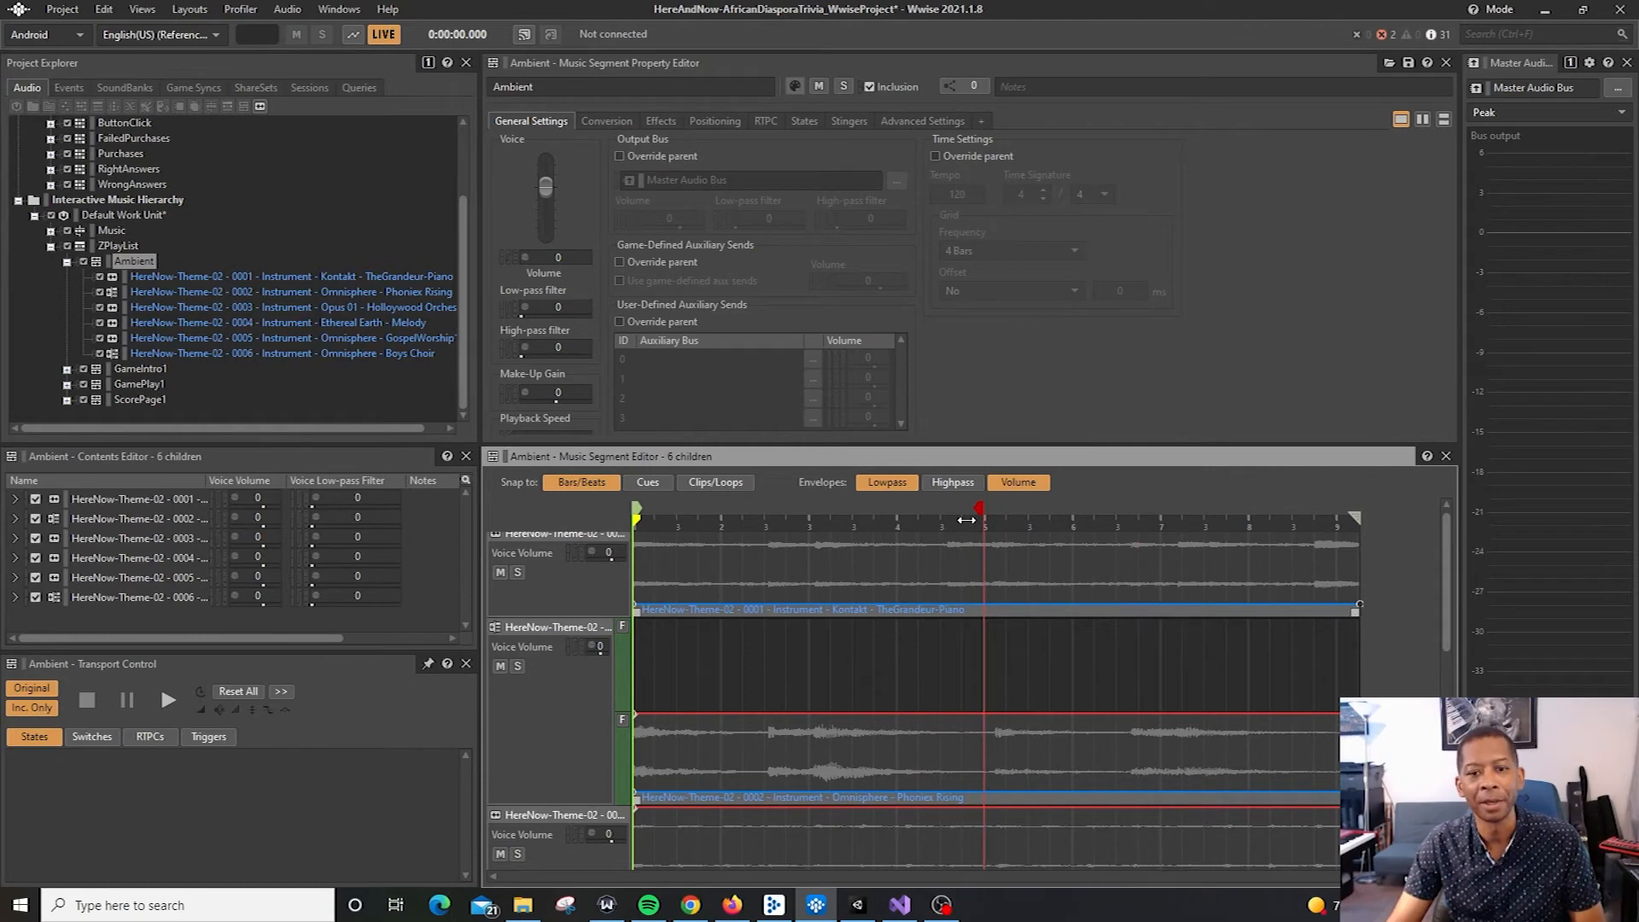
left_click_drag(966, 520, 893, 526)
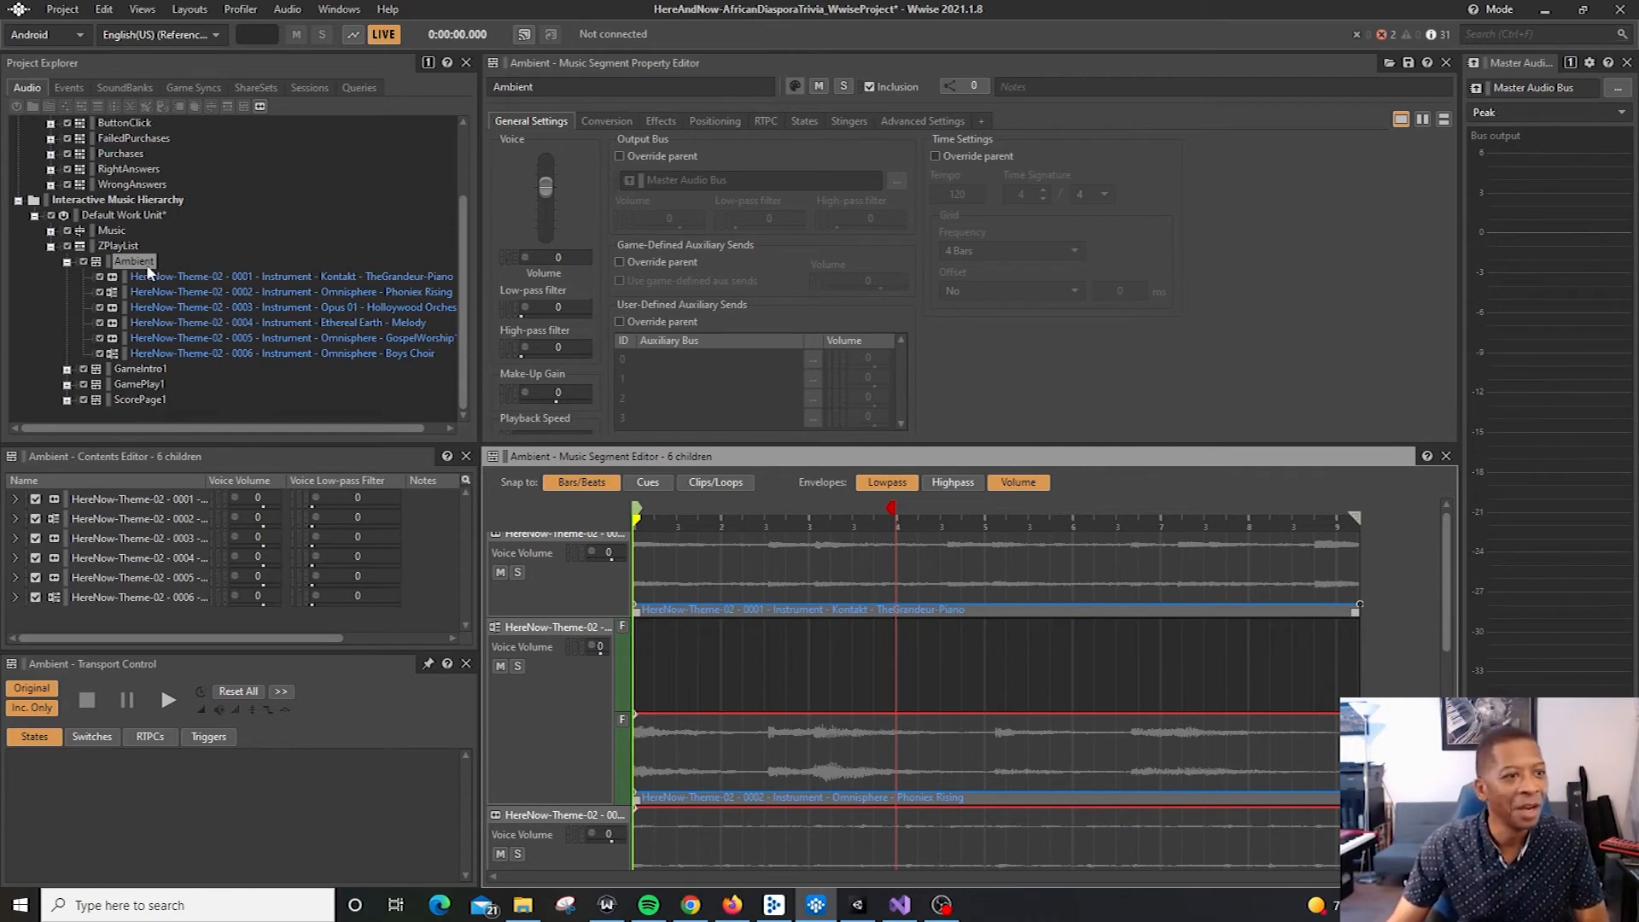
left_click(120, 246)
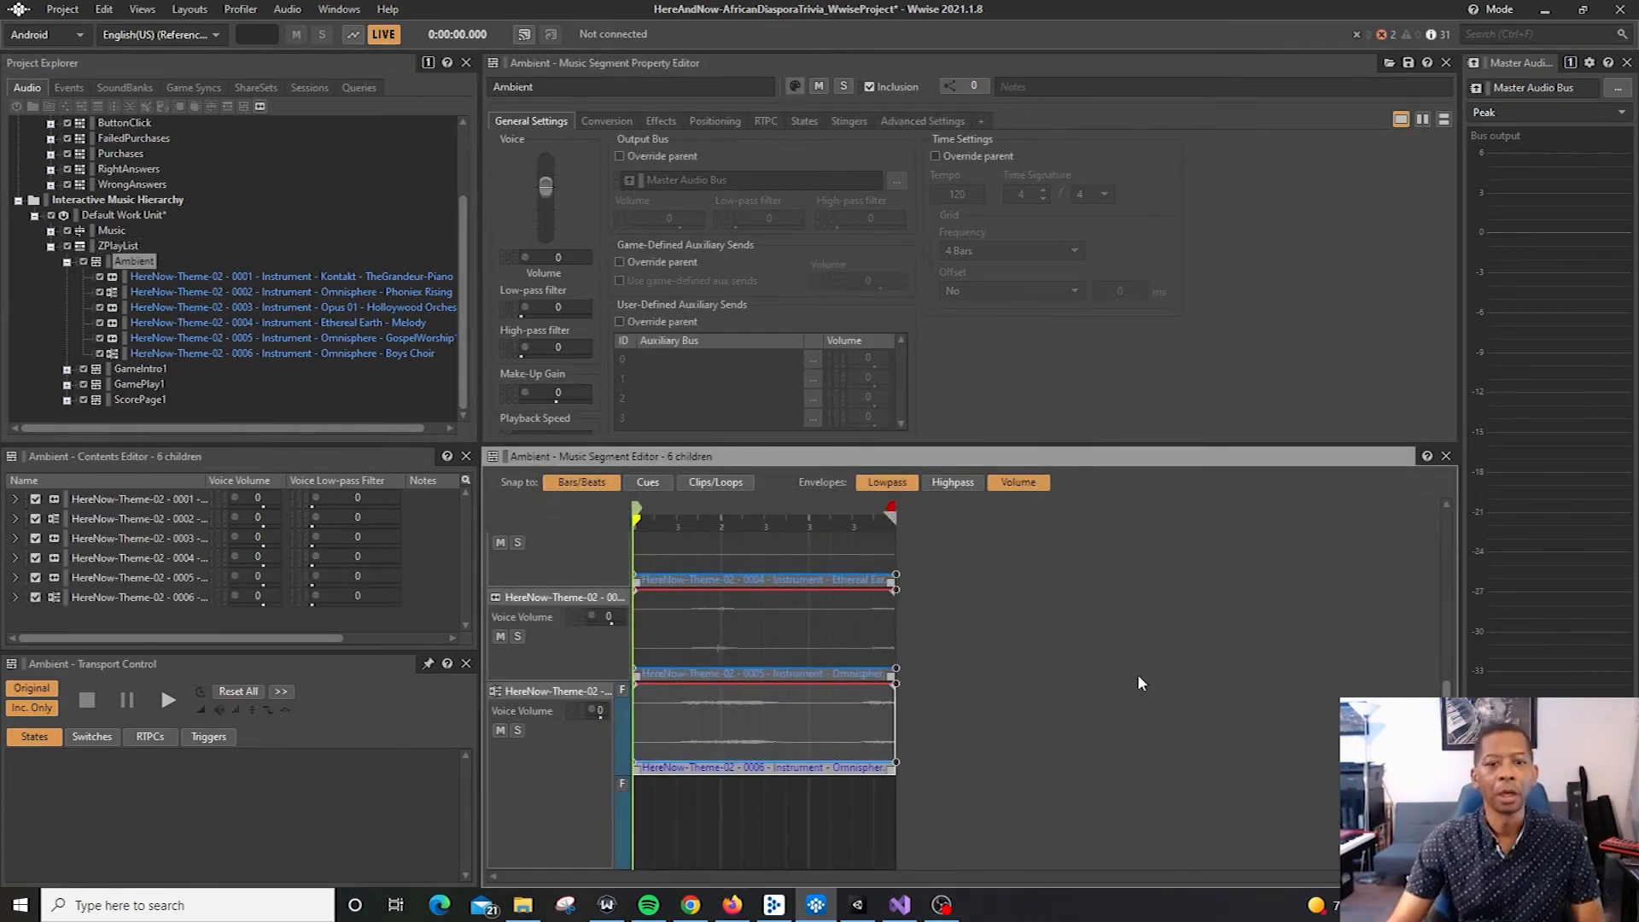
scroll(1137, 679, "up", 3)
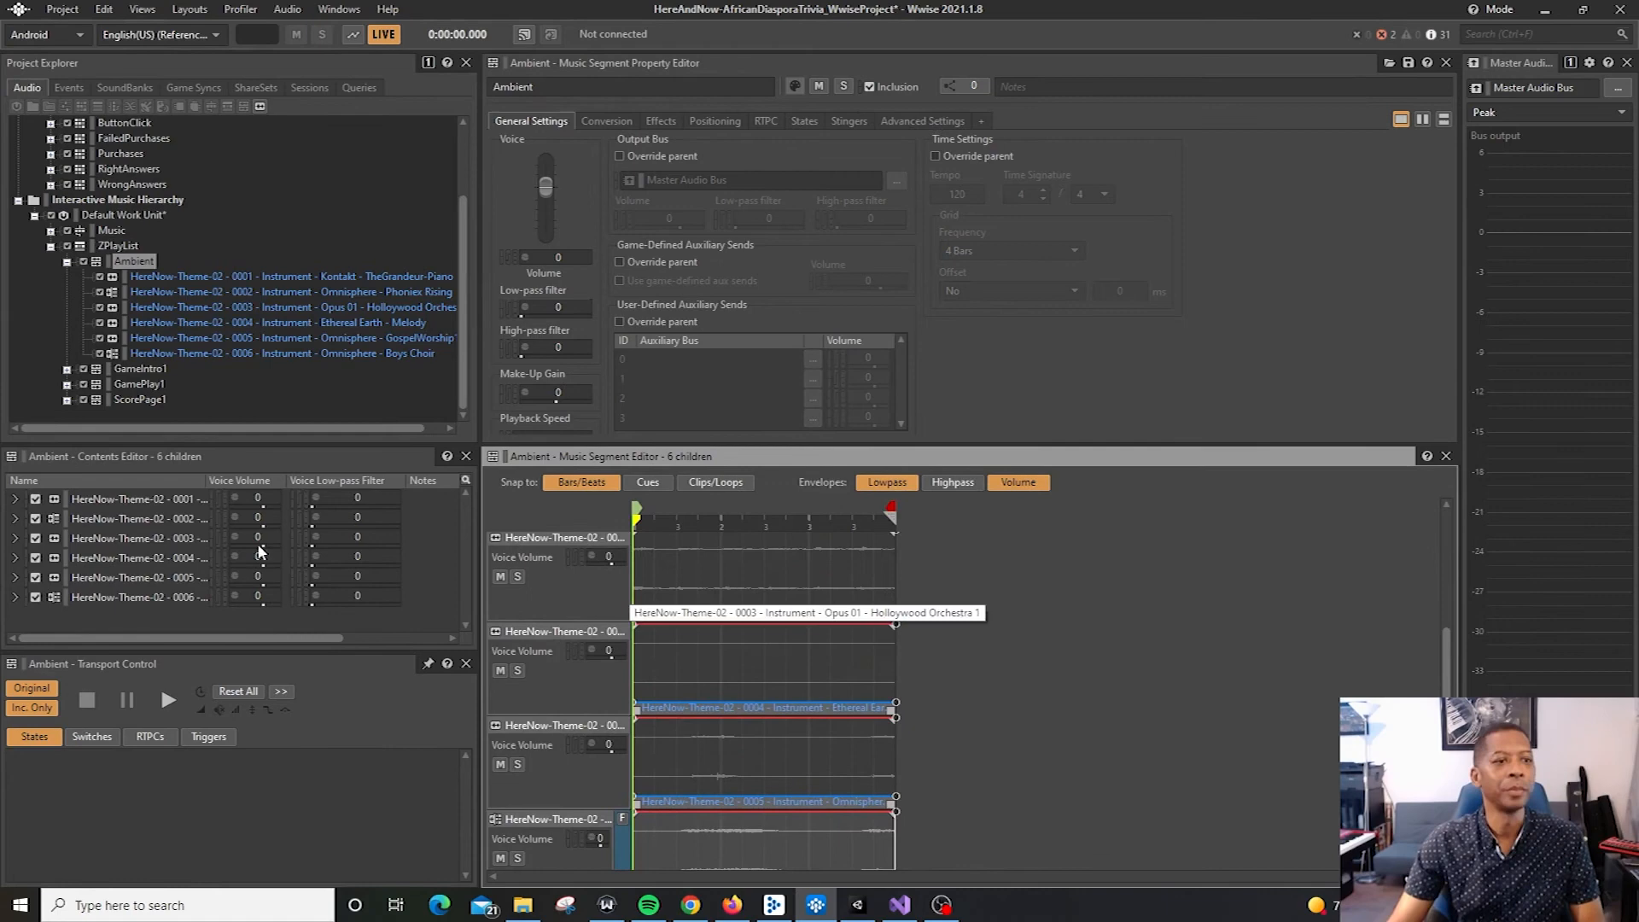
- Play the ZPlayList container to hear the shortened Ambient segment loop, and stop playback
left_click(121, 260)
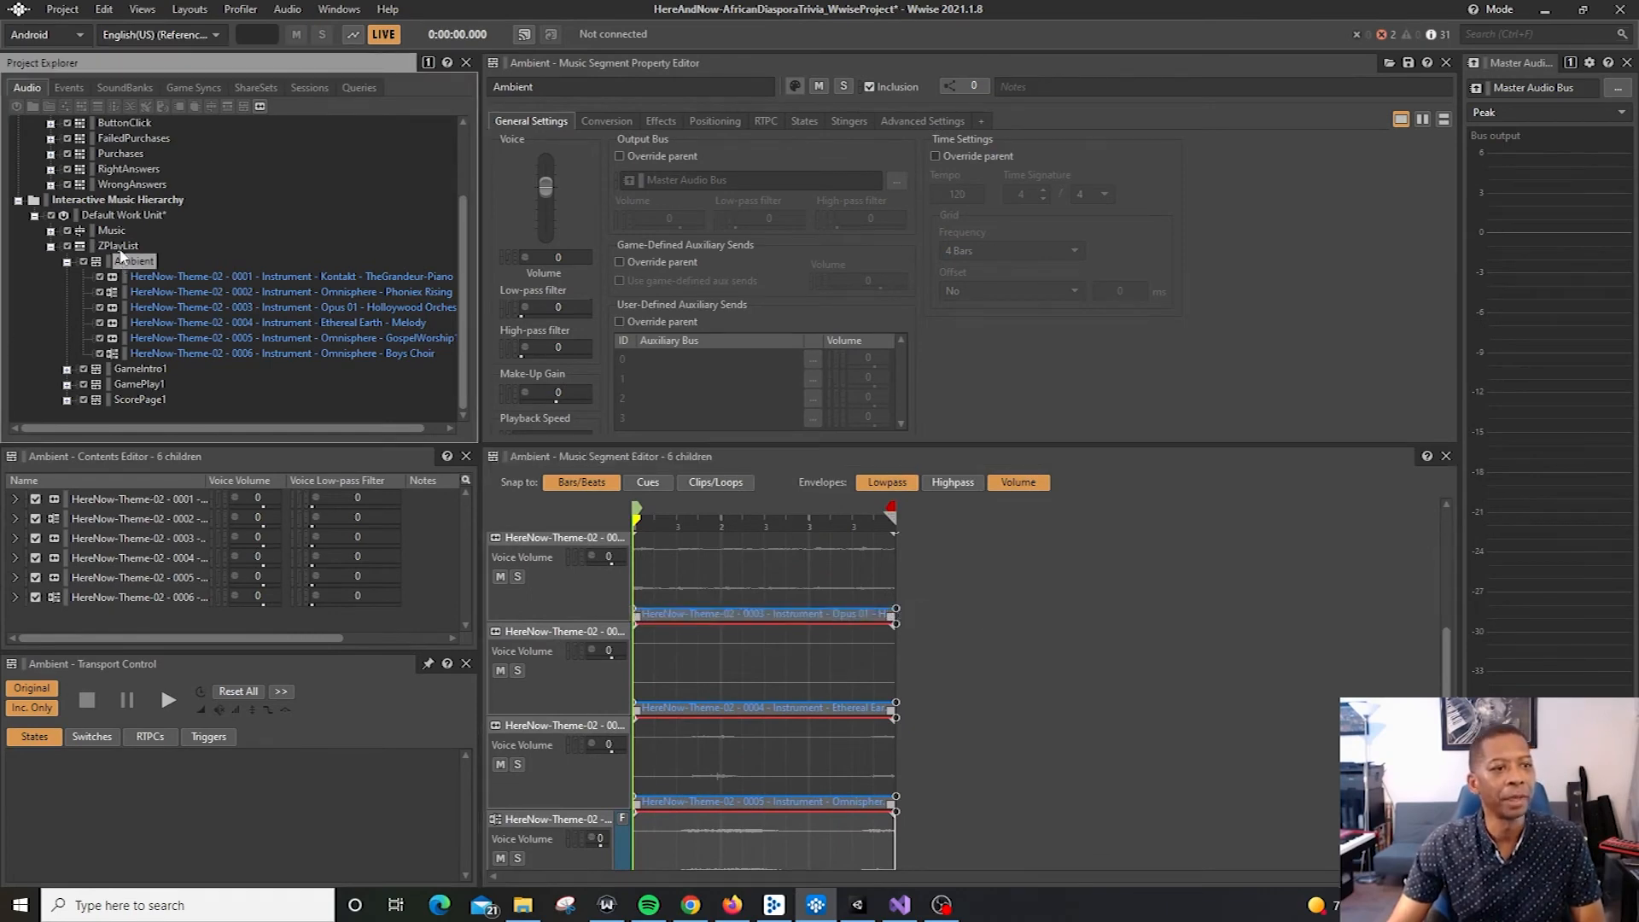
left_click(120, 247)
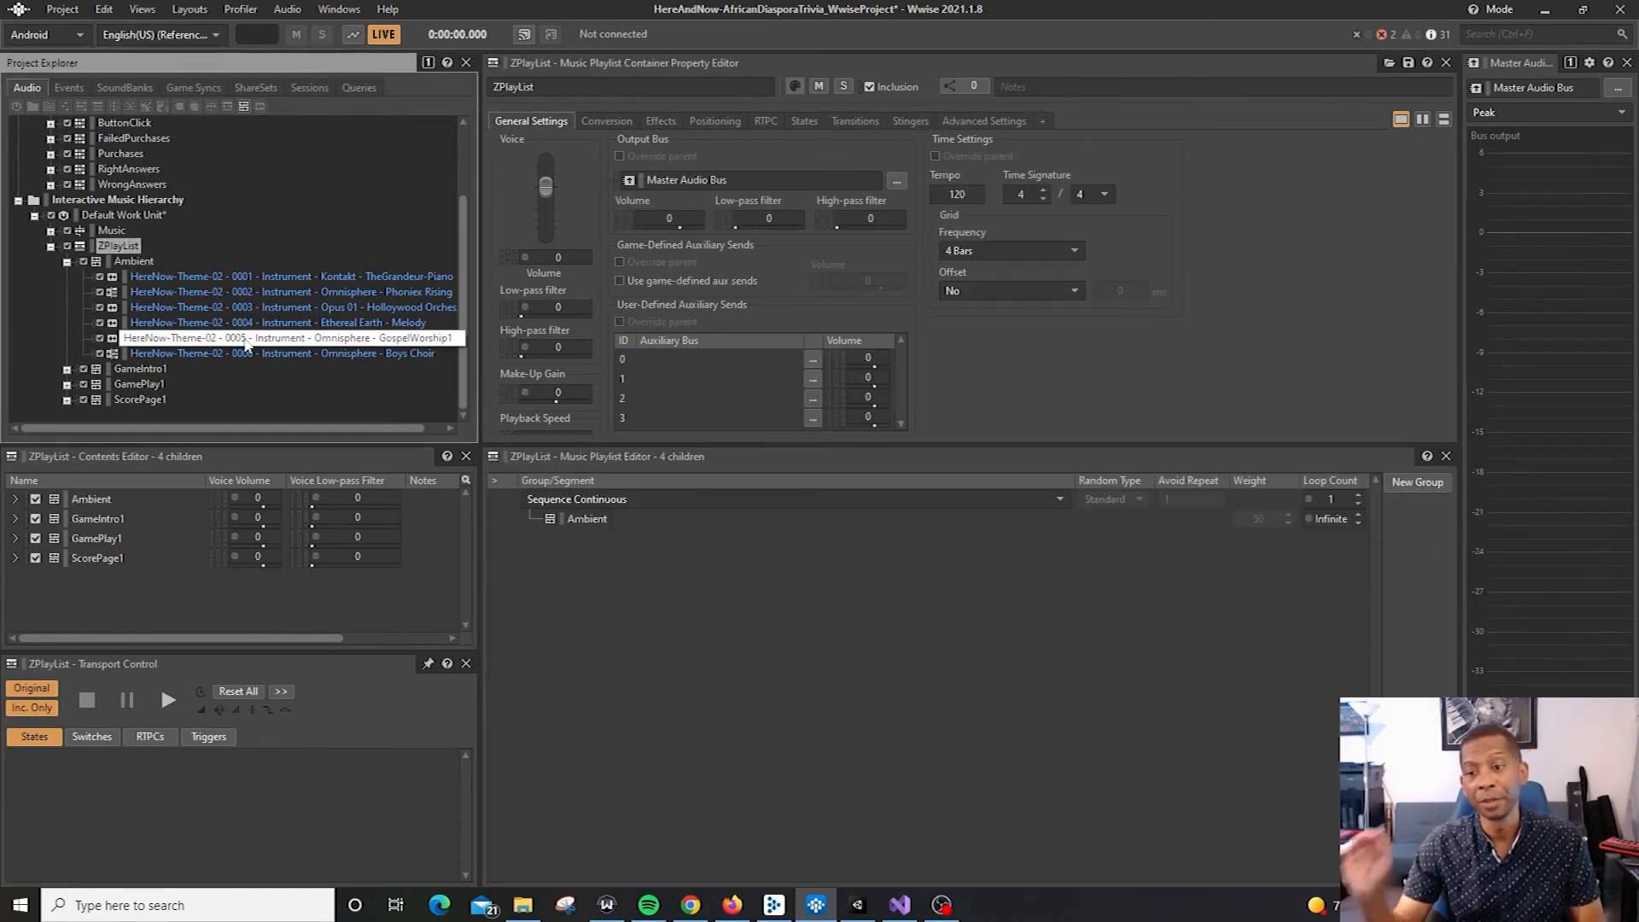
key("space")
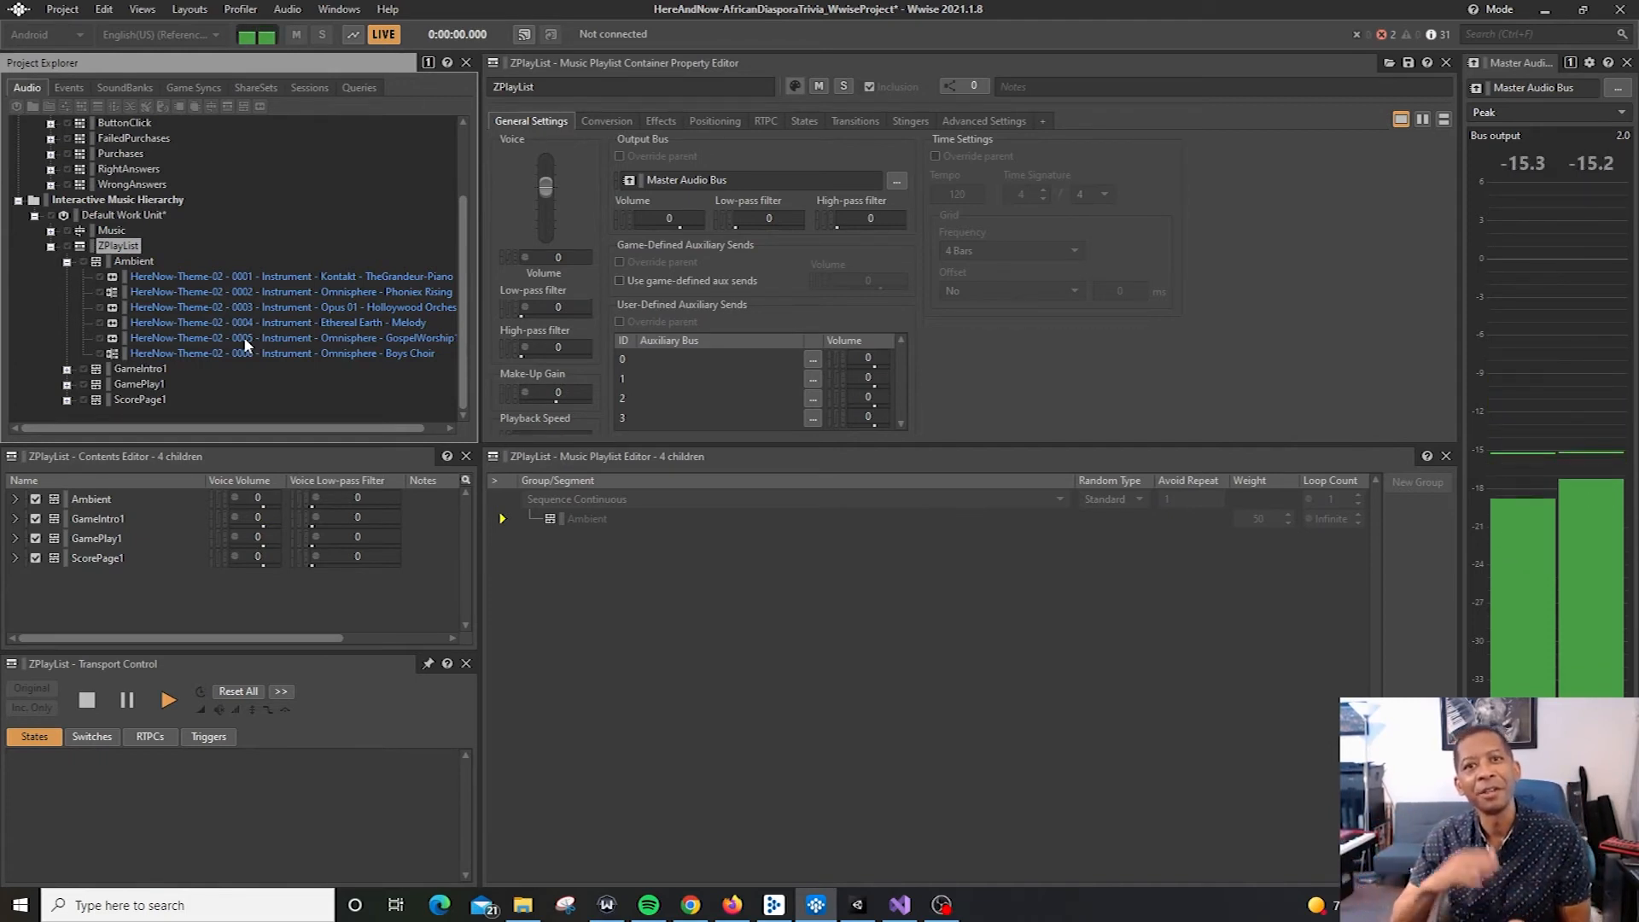
key("space")
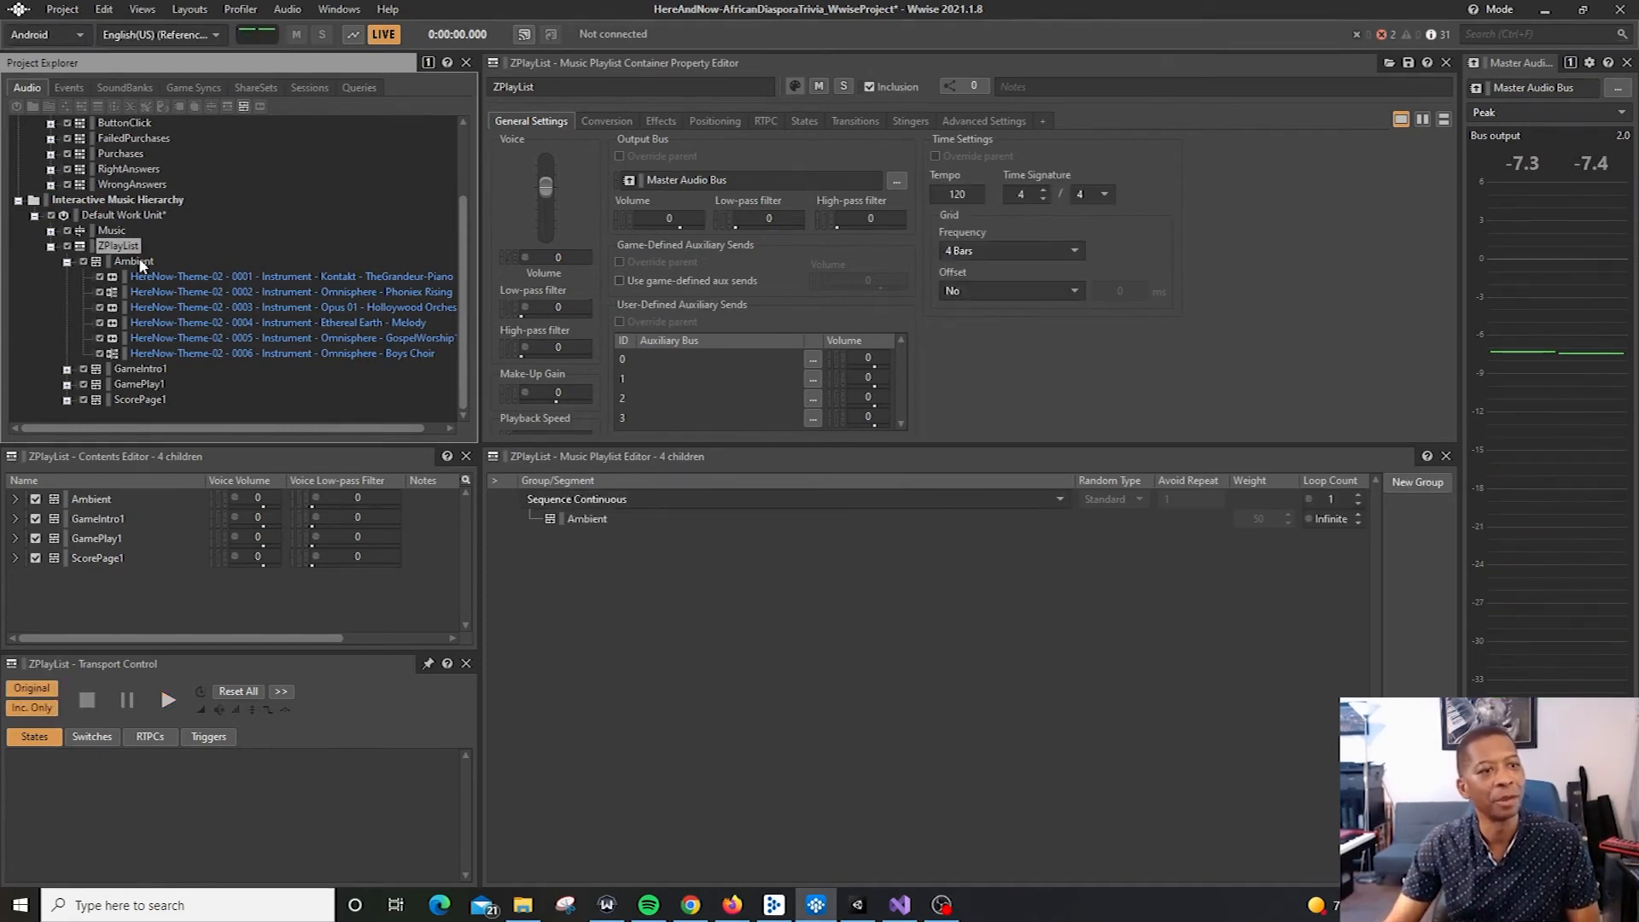
- Add another sub-track to Ambient's HereNow-Theme-02 - 0006 Omnisphere Boys Choir random track
left_click(141, 262)
scroll(669, 618, "down", 3)
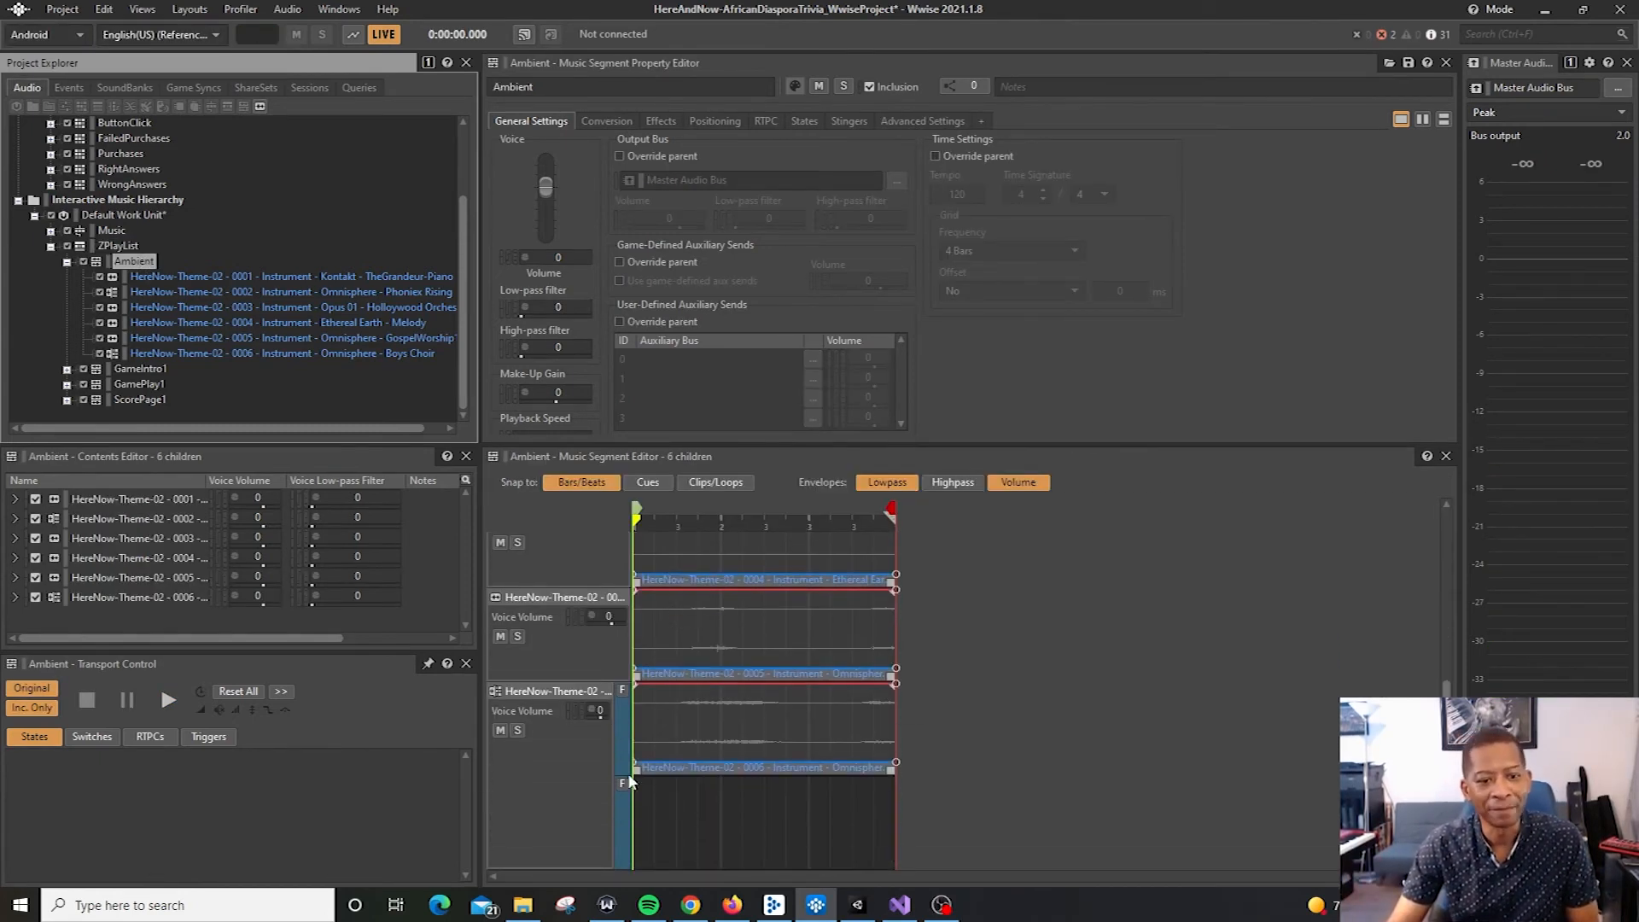
left_click(577, 780)
right_click(577, 780)
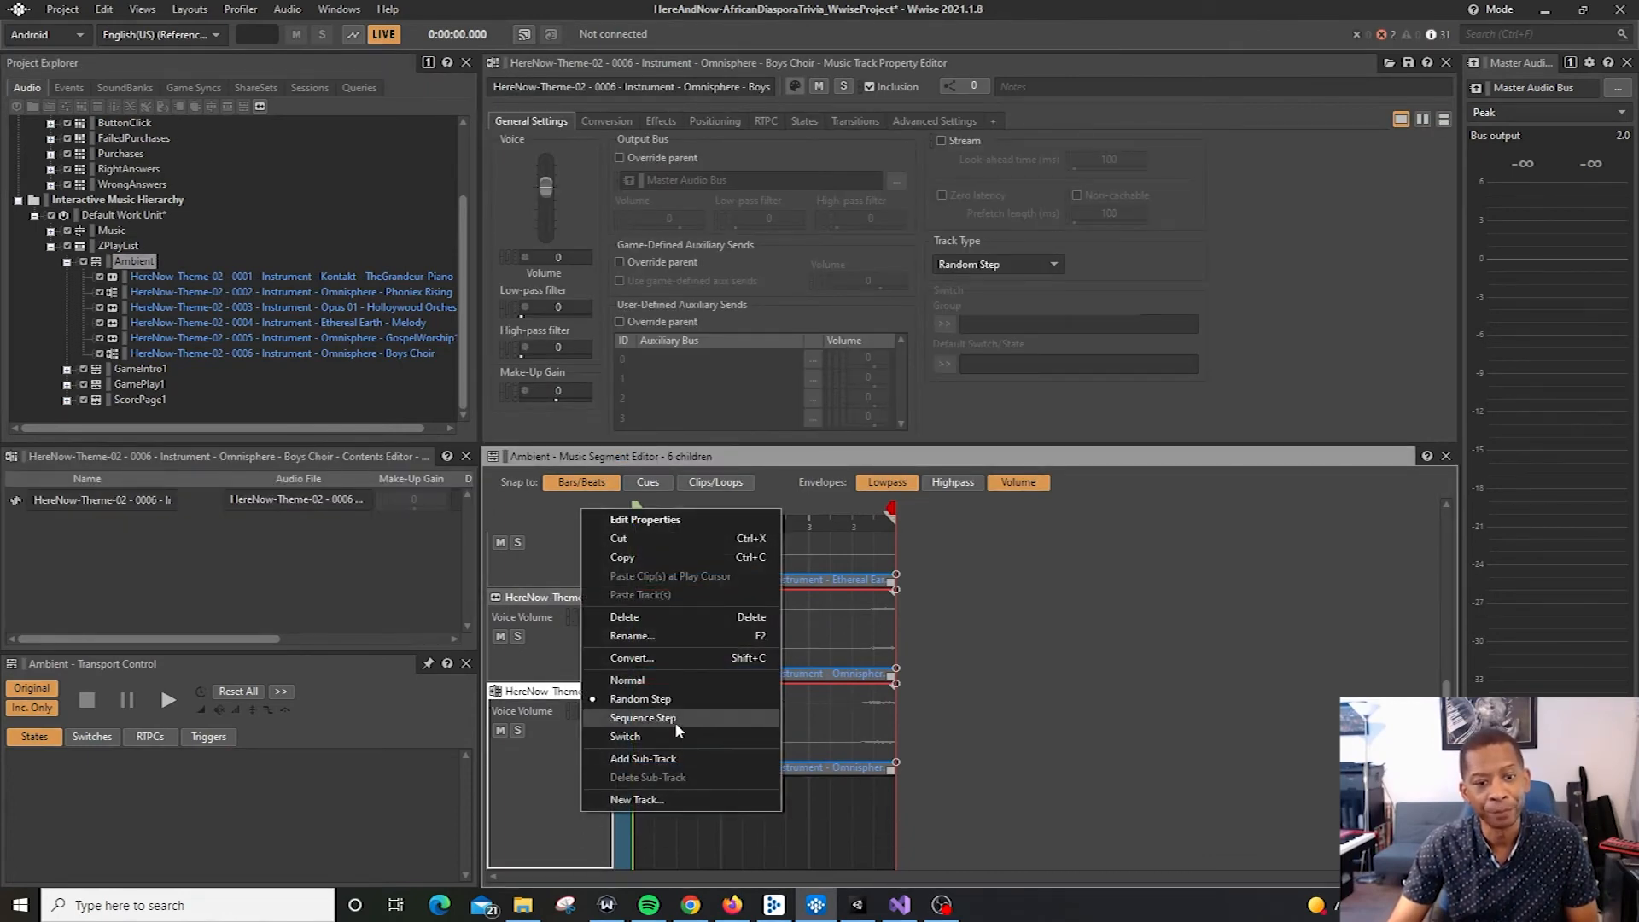
left_click(674, 758)
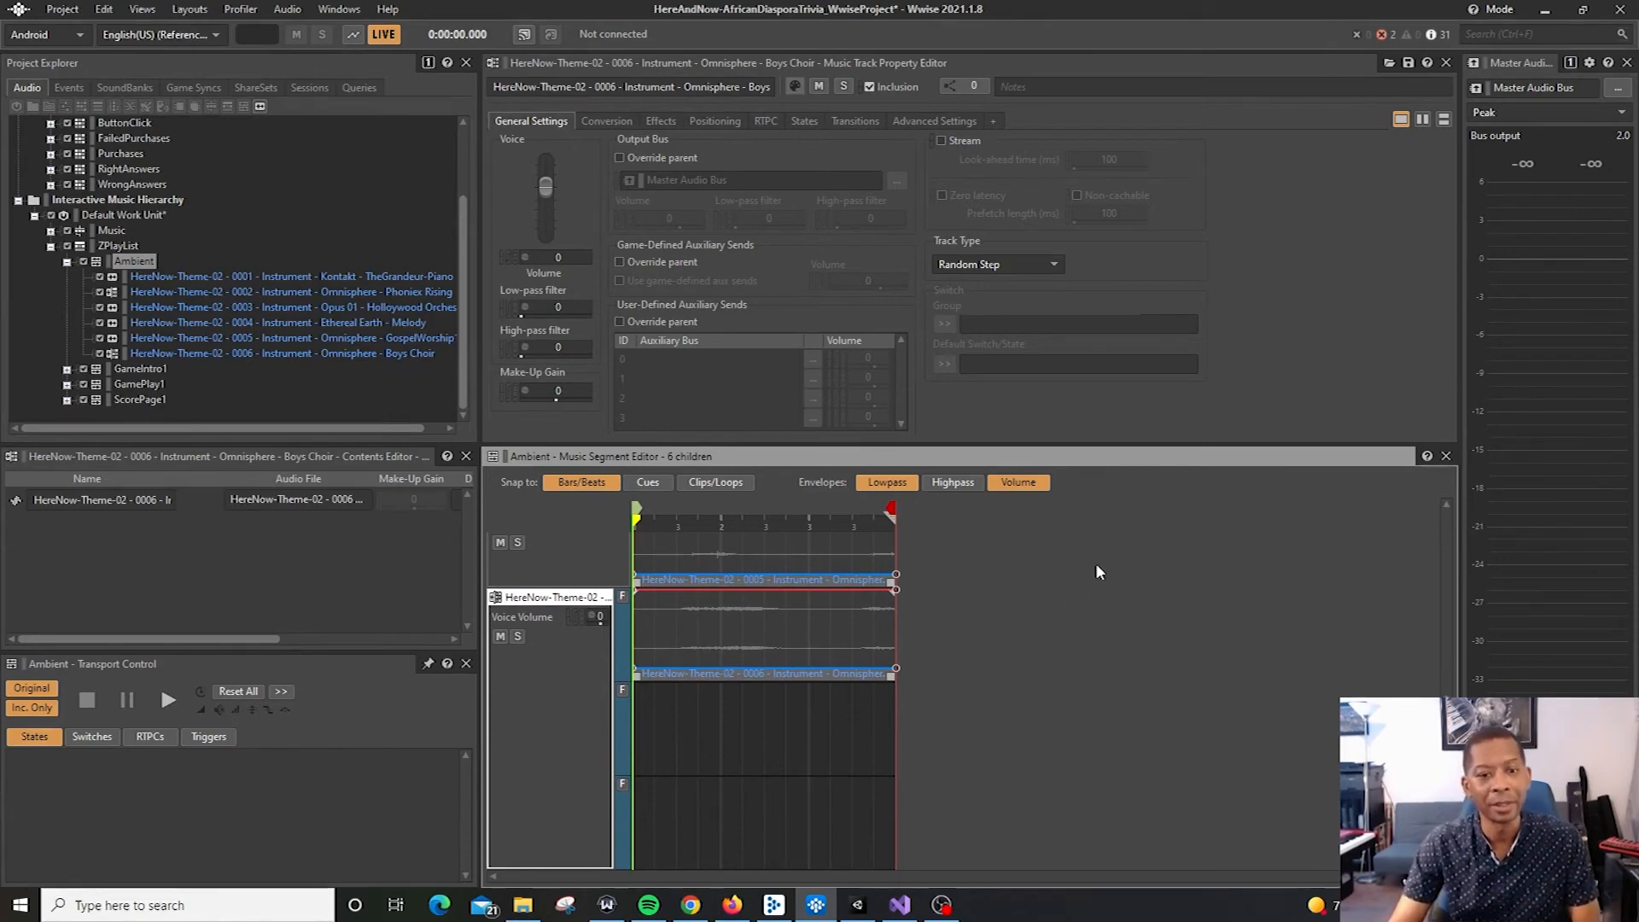
- Try moving the 0005 GospelWorship clip into the Boys Choir track's last empty sub-track, and undo the move
scroll(957, 629, "up", 1)
left_click_drag(801, 582, 737, 824)
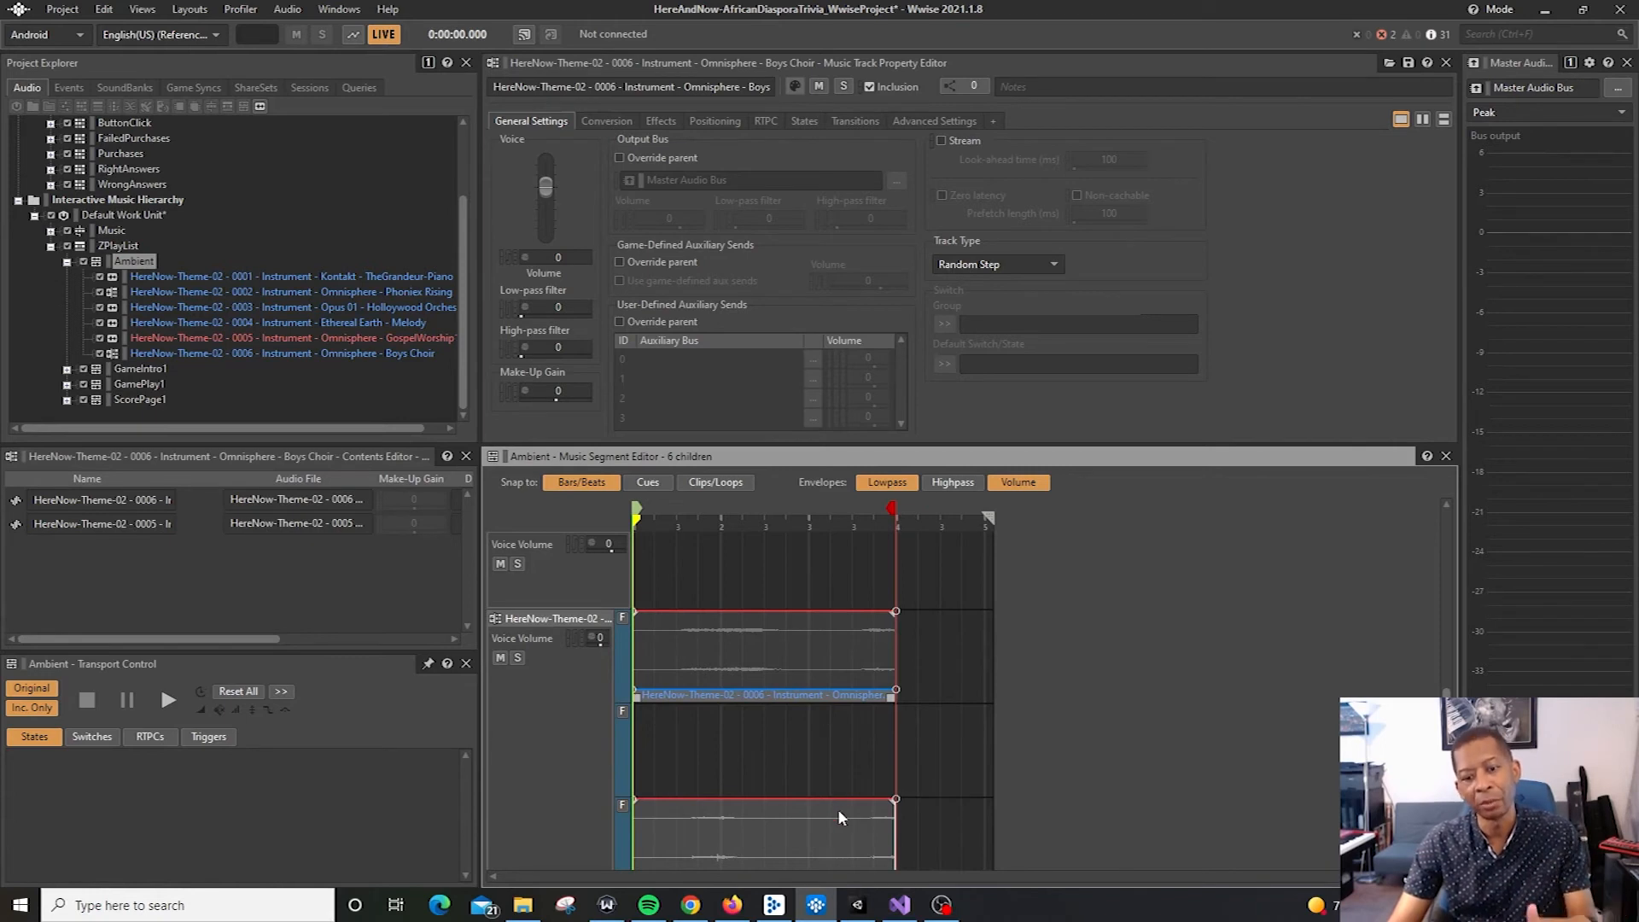
key("ctrl+z")
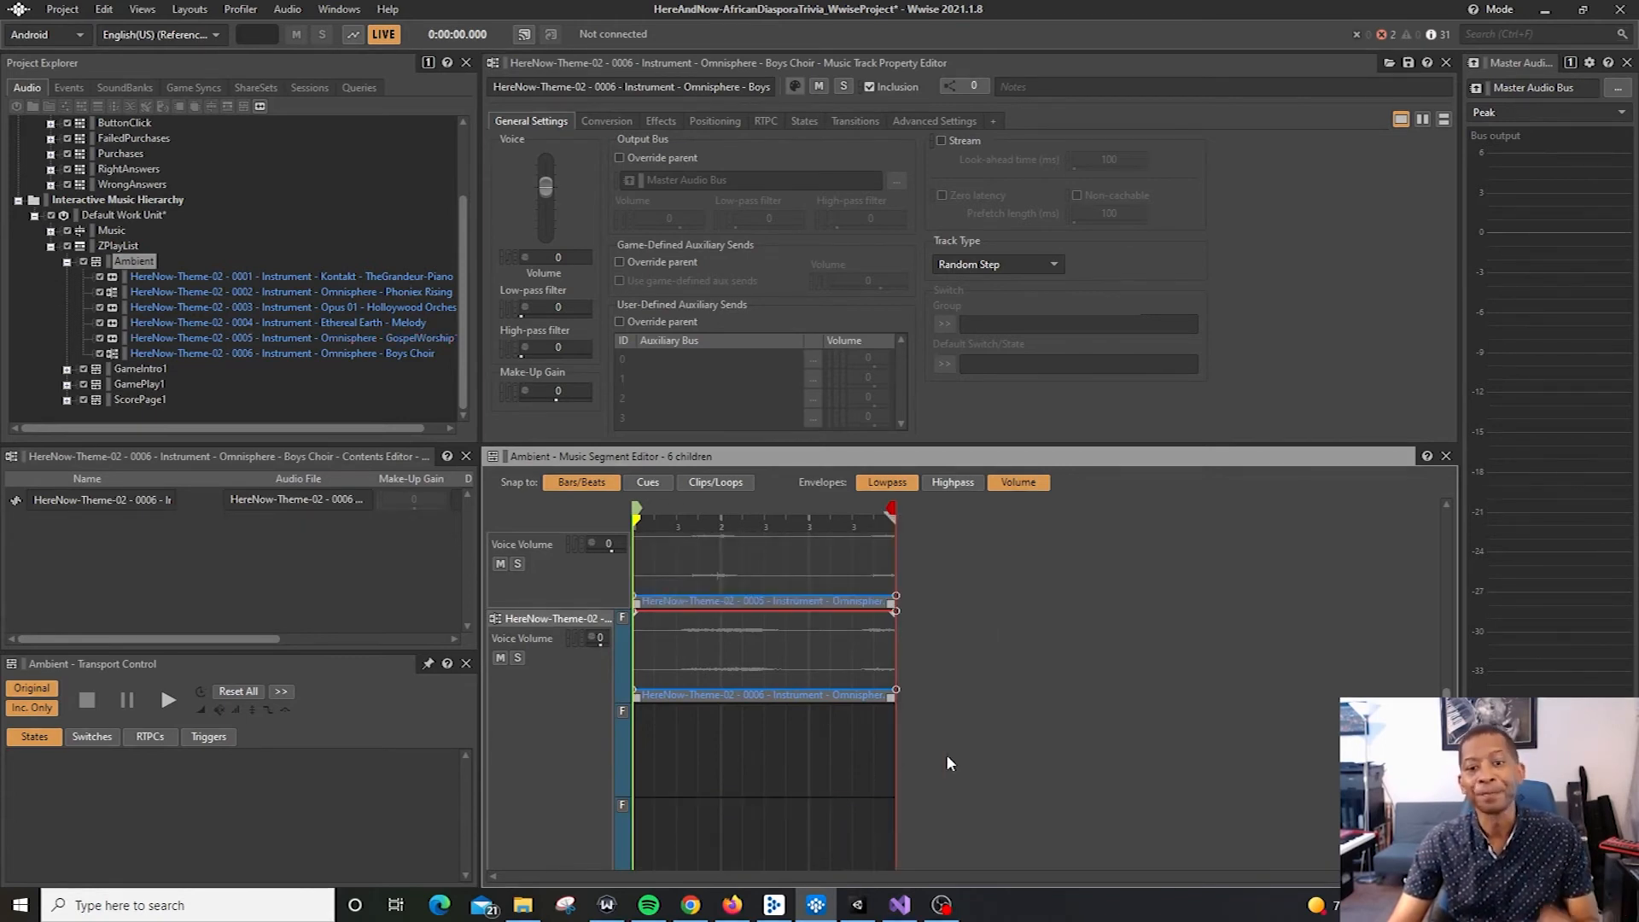
- Review the Ambient segment's upper tracks, collapse its track list in the project hierarchy, and play the segment briefly
scroll(945, 750, "up", 5)
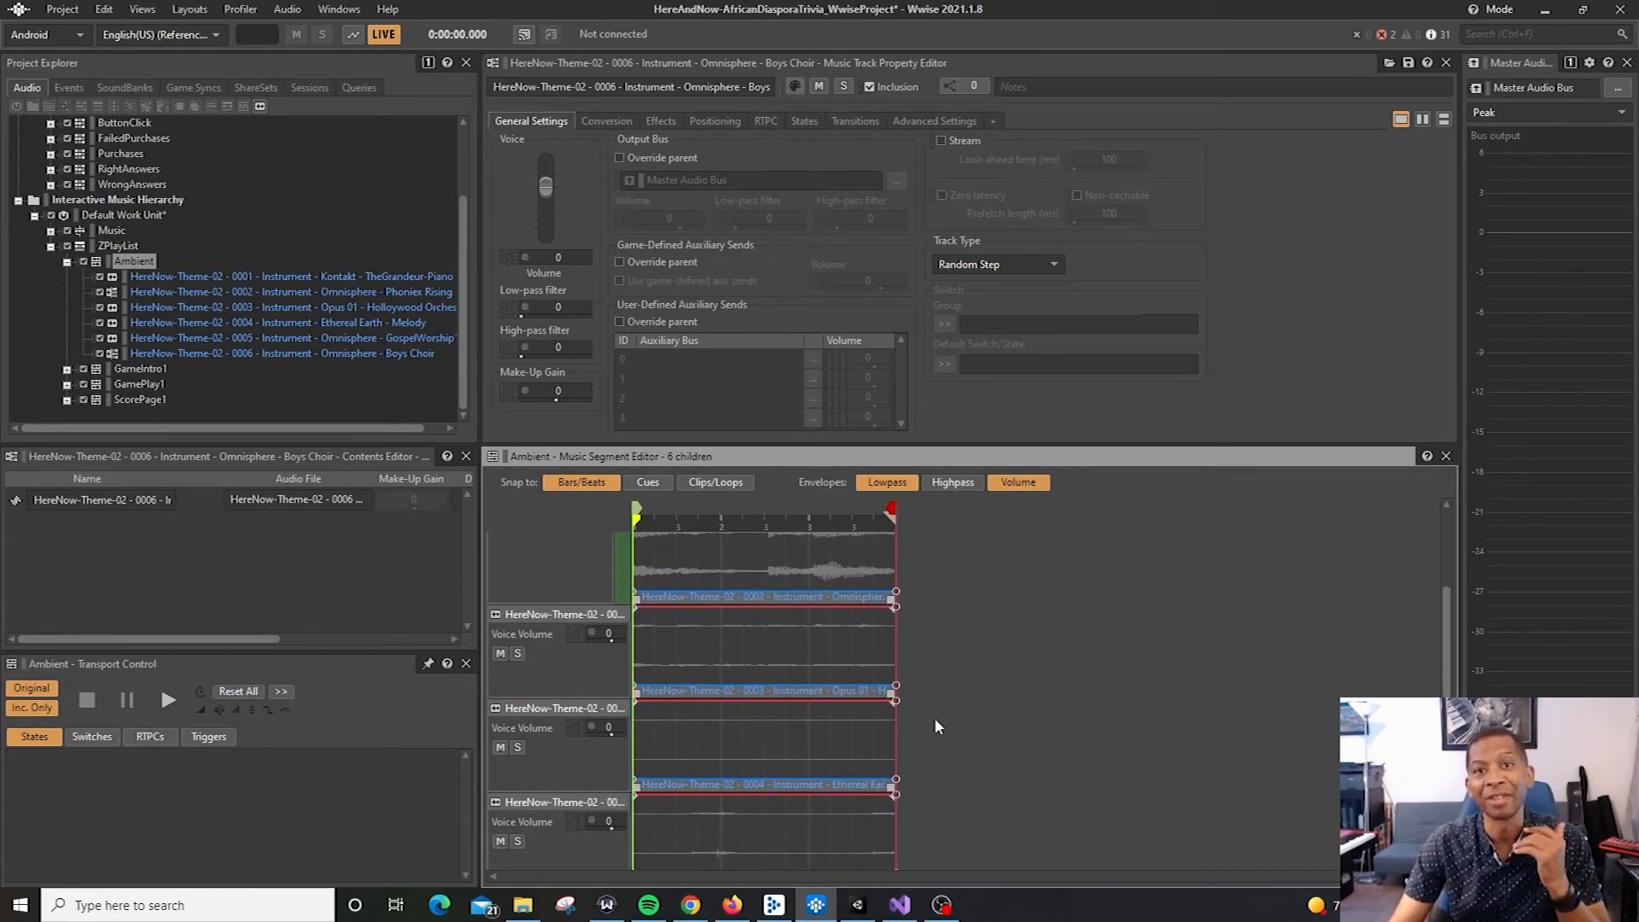
scroll(944, 736, "up", 1)
scroll(952, 726, "up", 2)
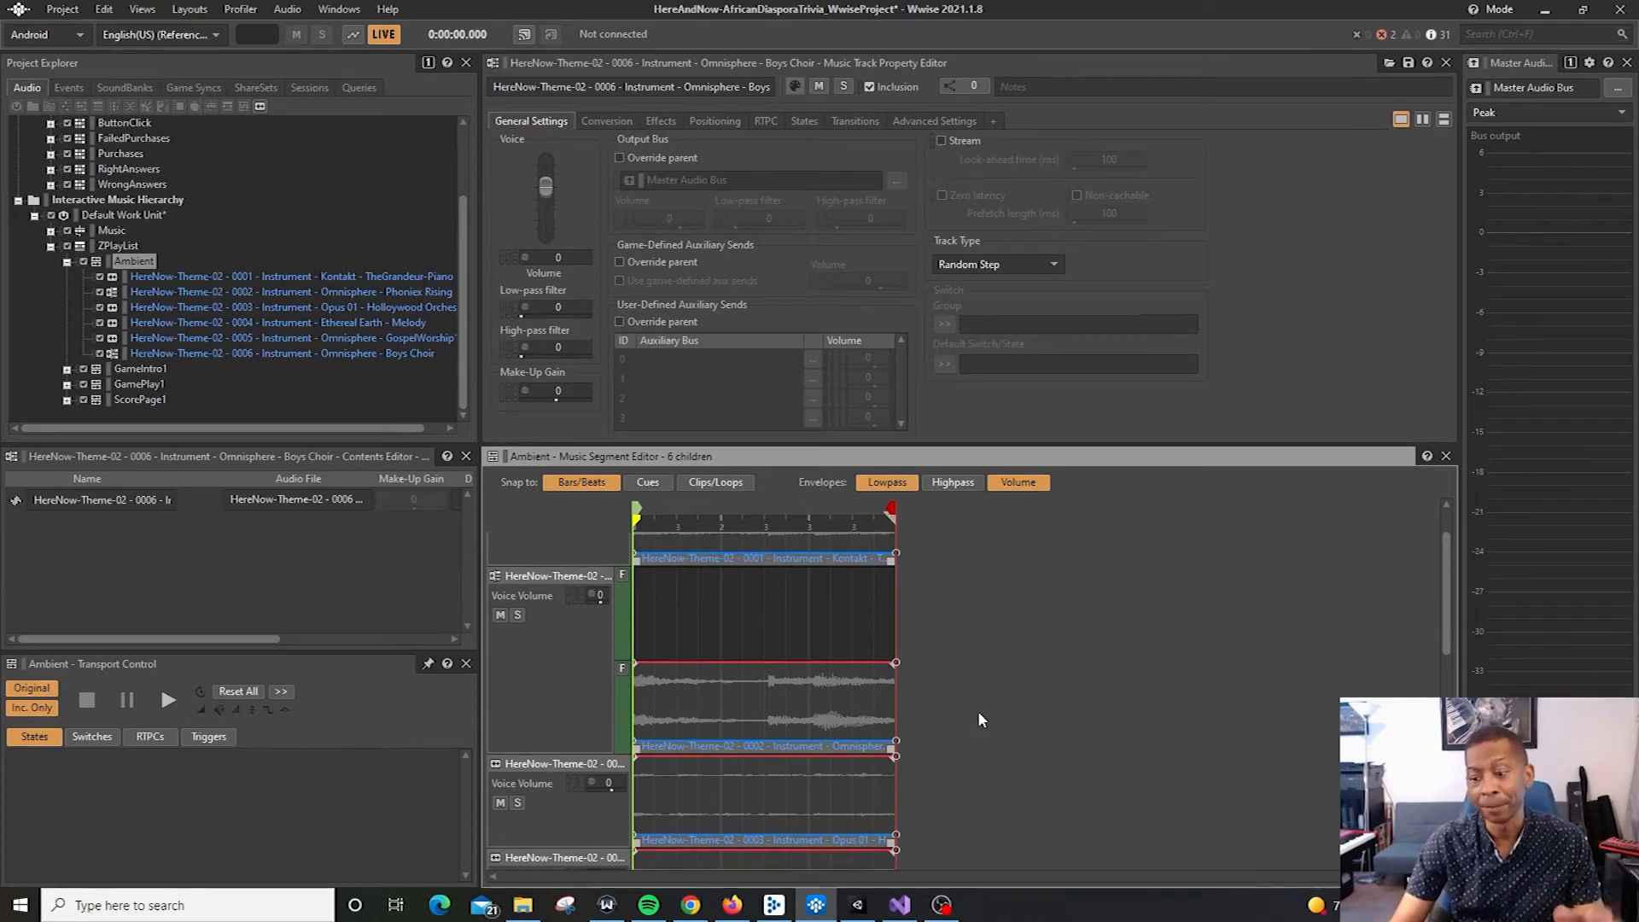
scroll(999, 683, "up", 1)
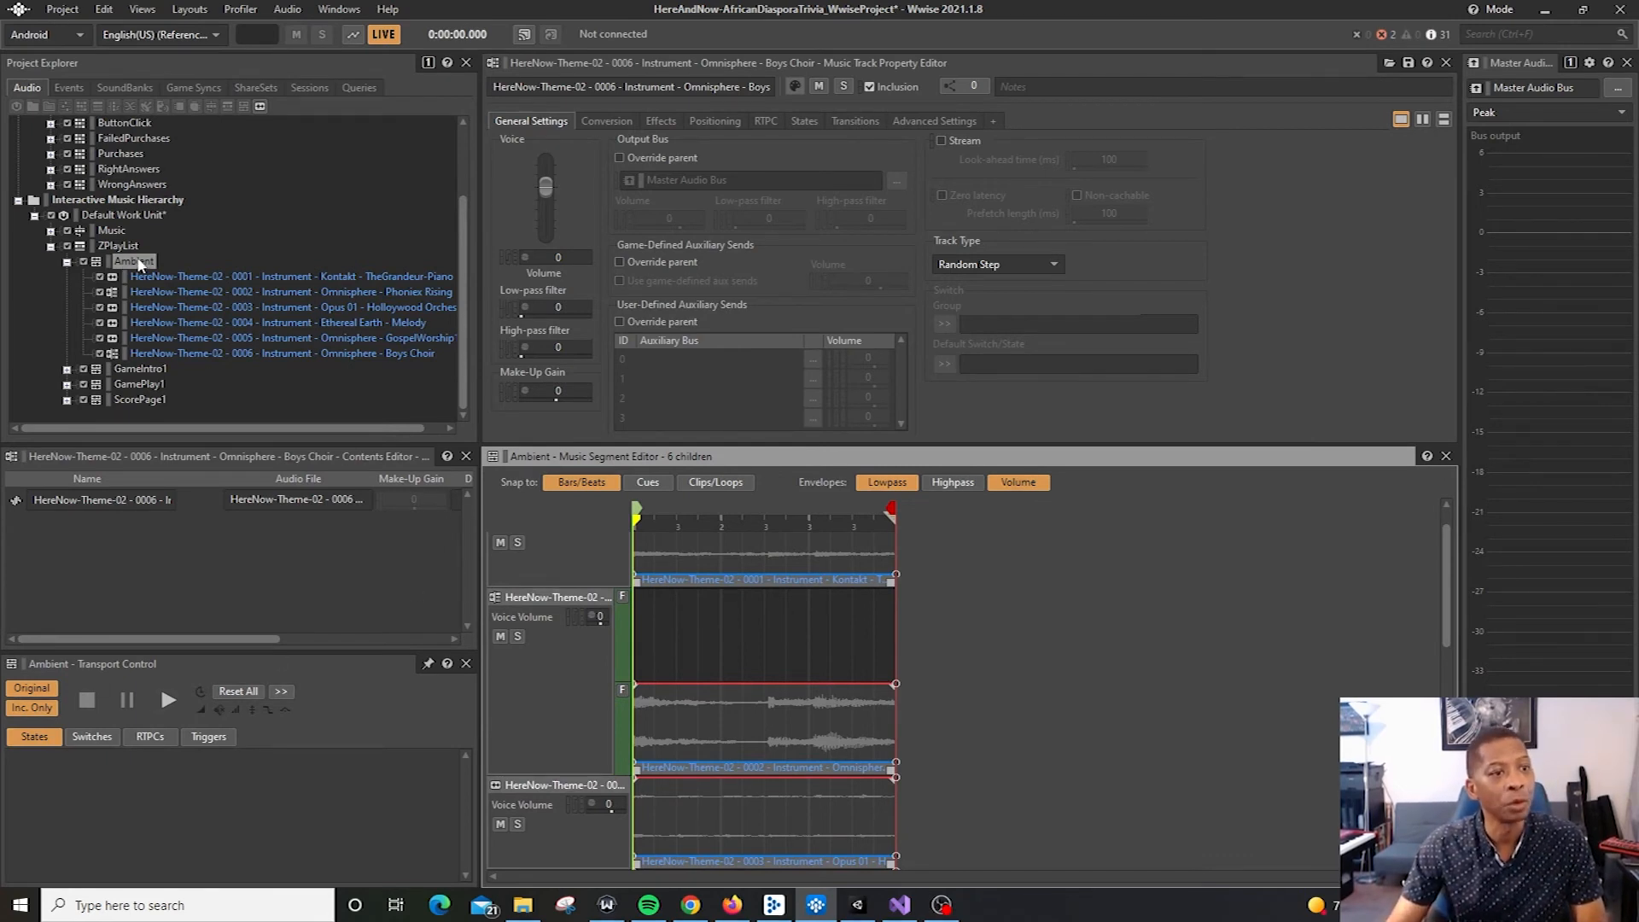
left_click(69, 264)
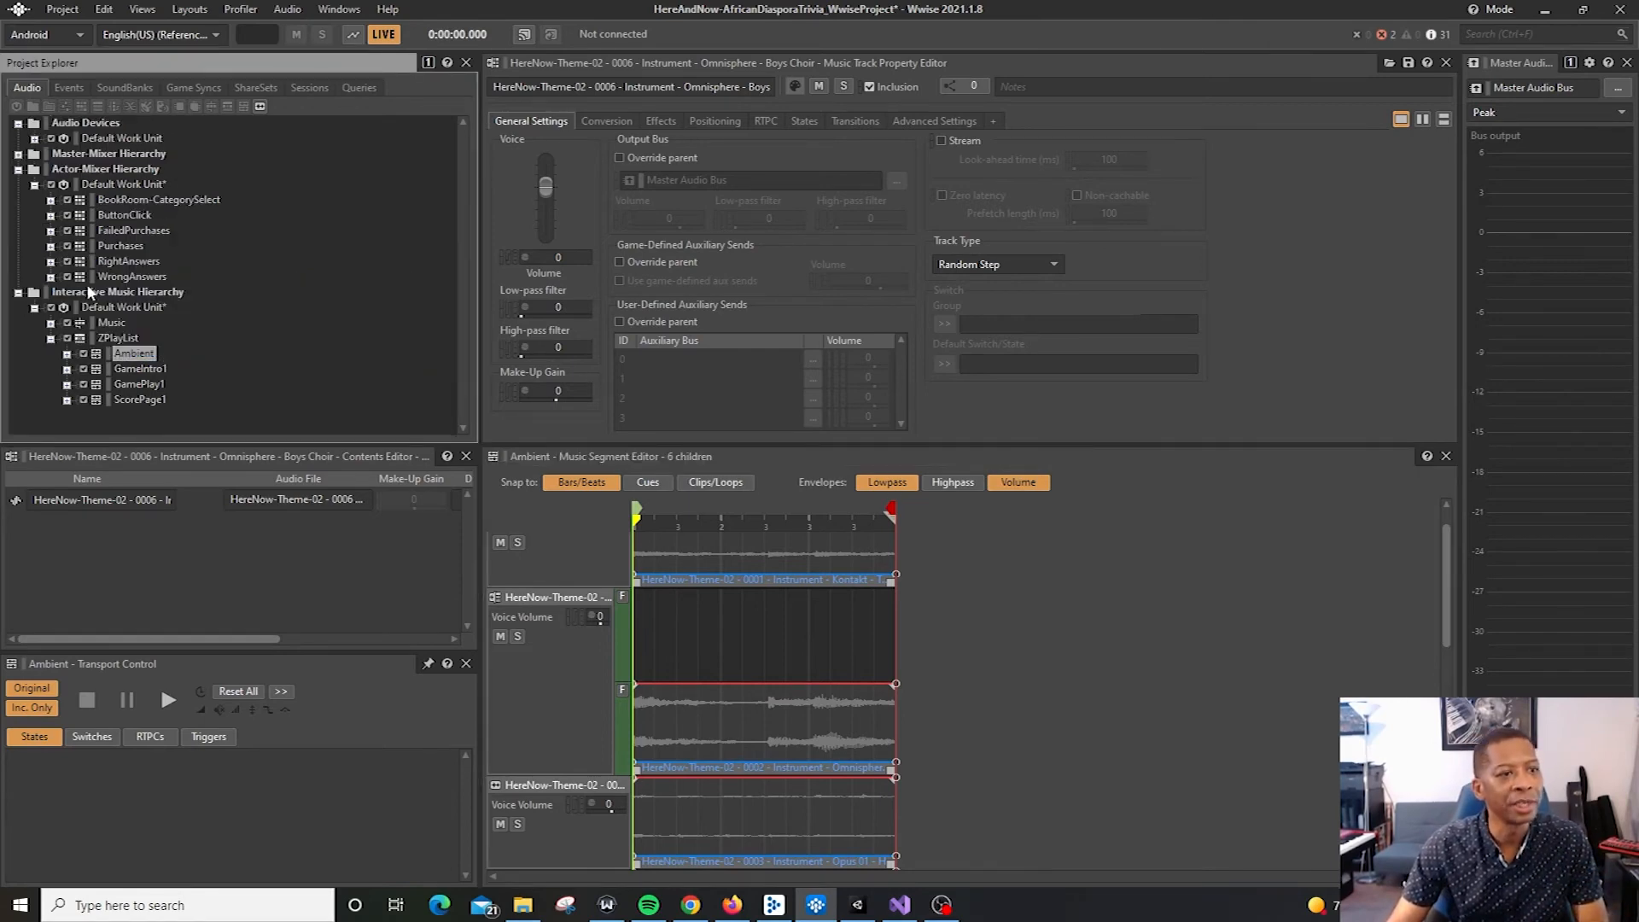
left_click(137, 369)
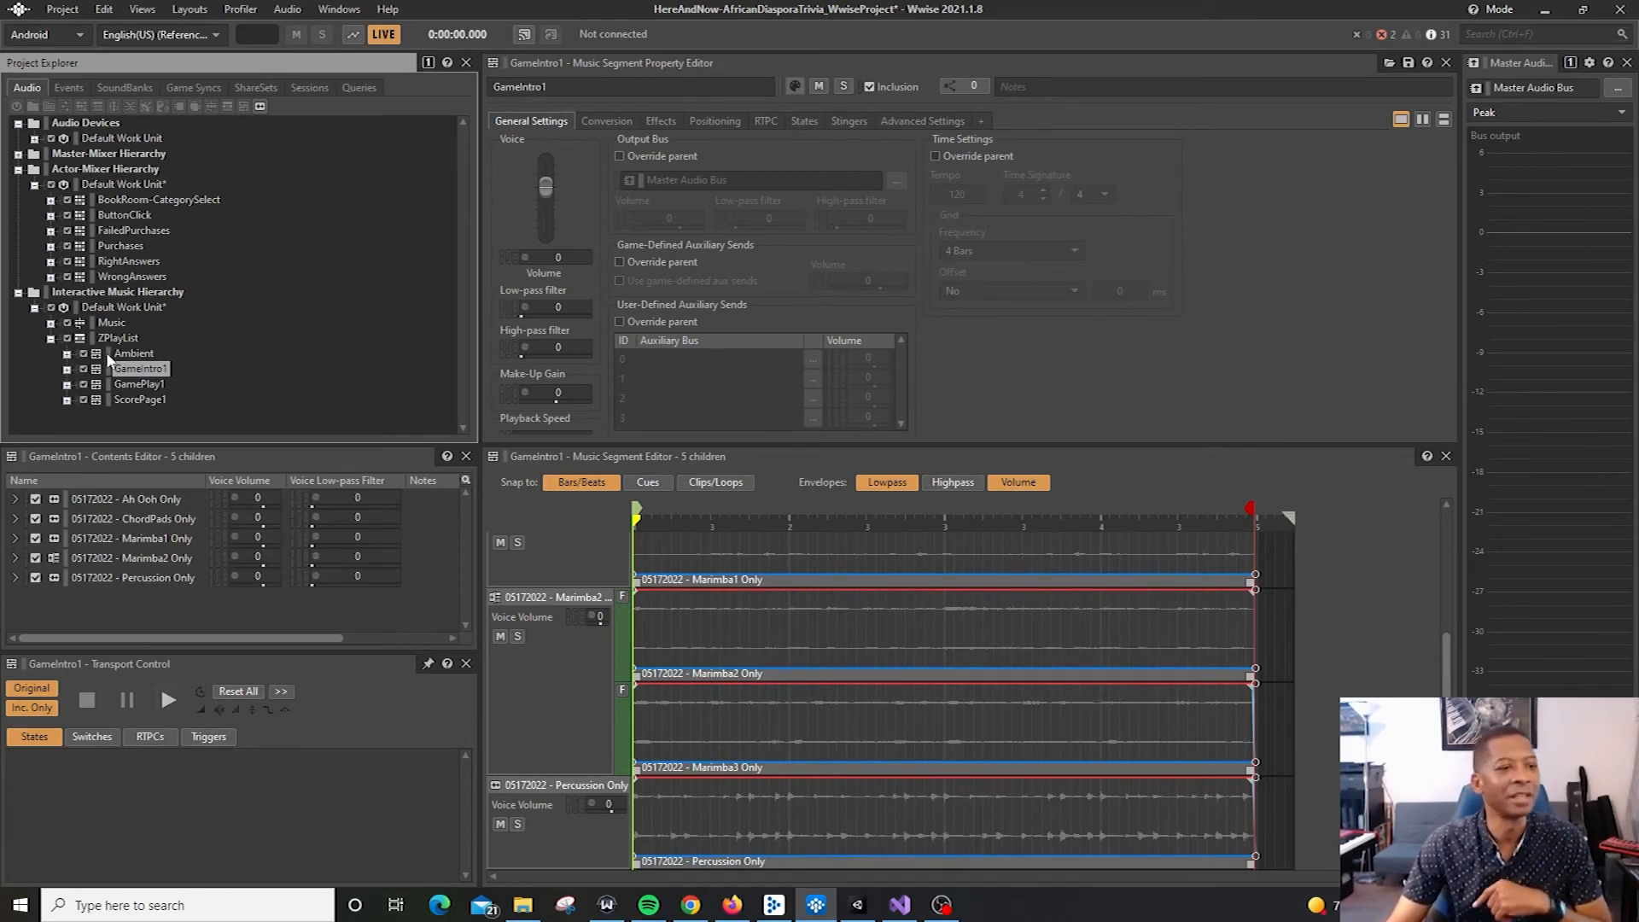
left_click(134, 354)
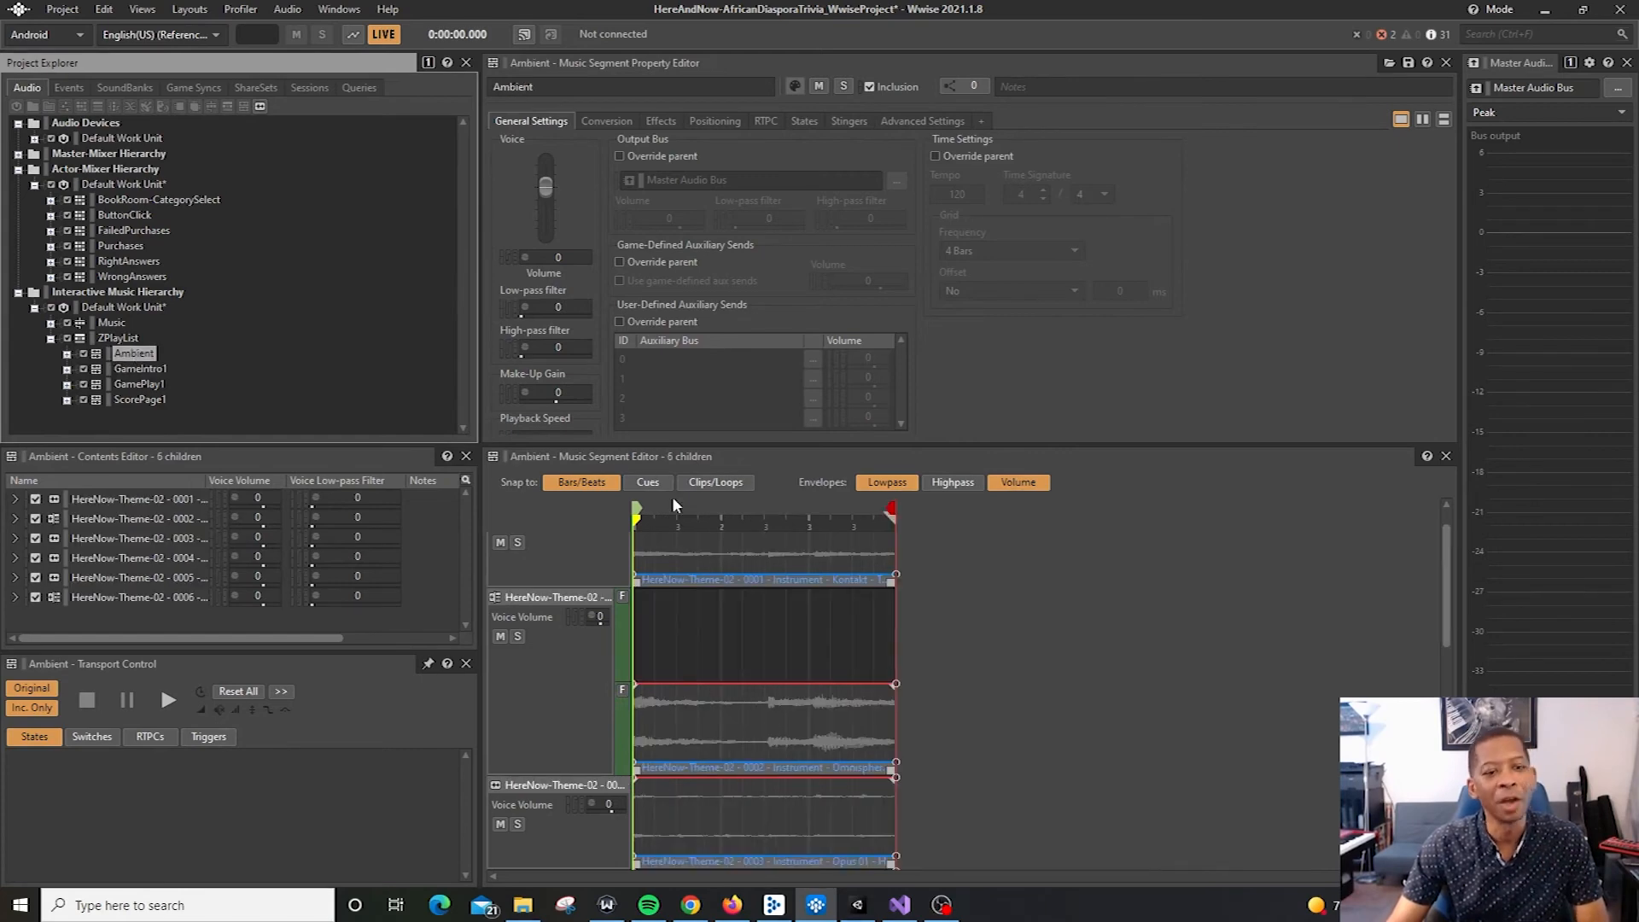
key("space")
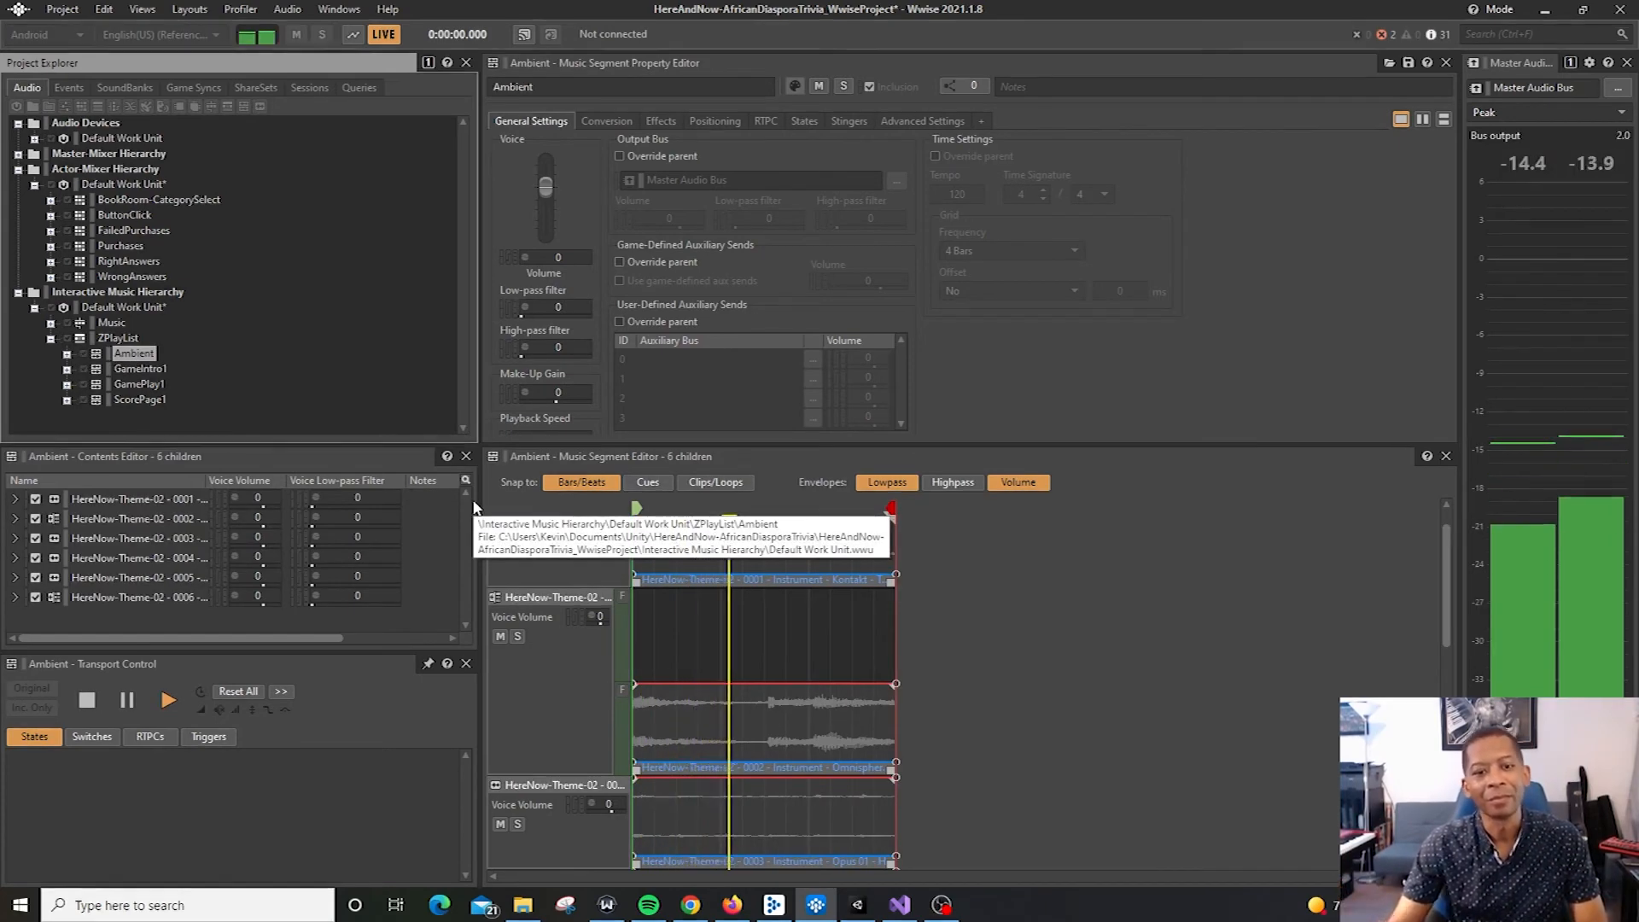
key("space")
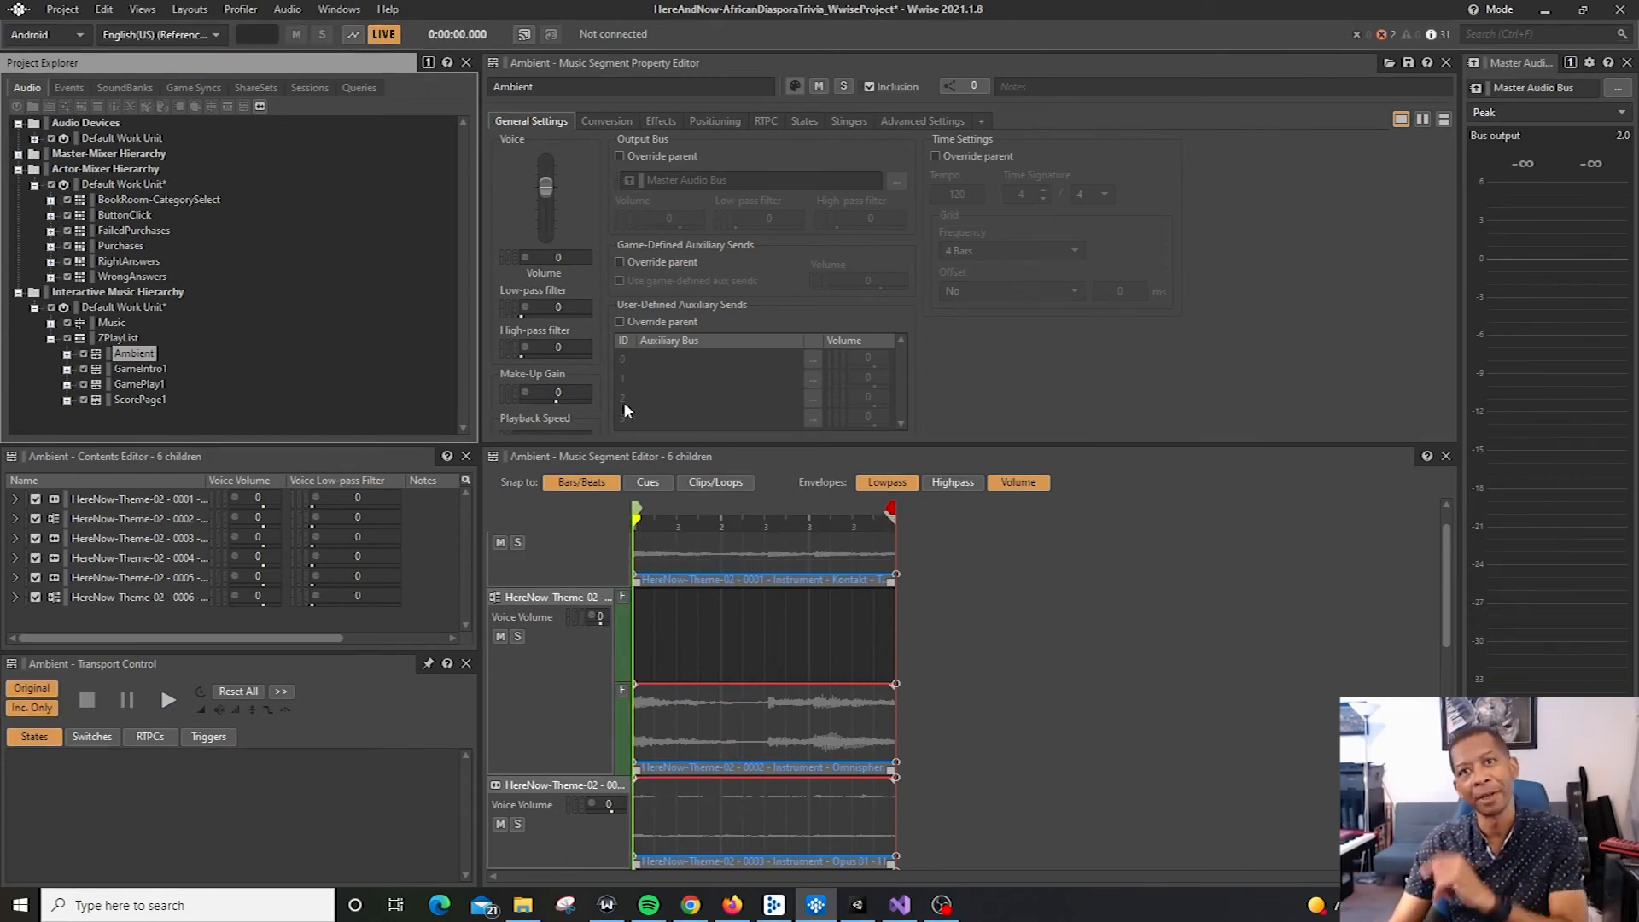
- Play the GameIntro1 and GamePlay1 segments in turn to compare their sound with the Ambient segment
left_click(140, 369)
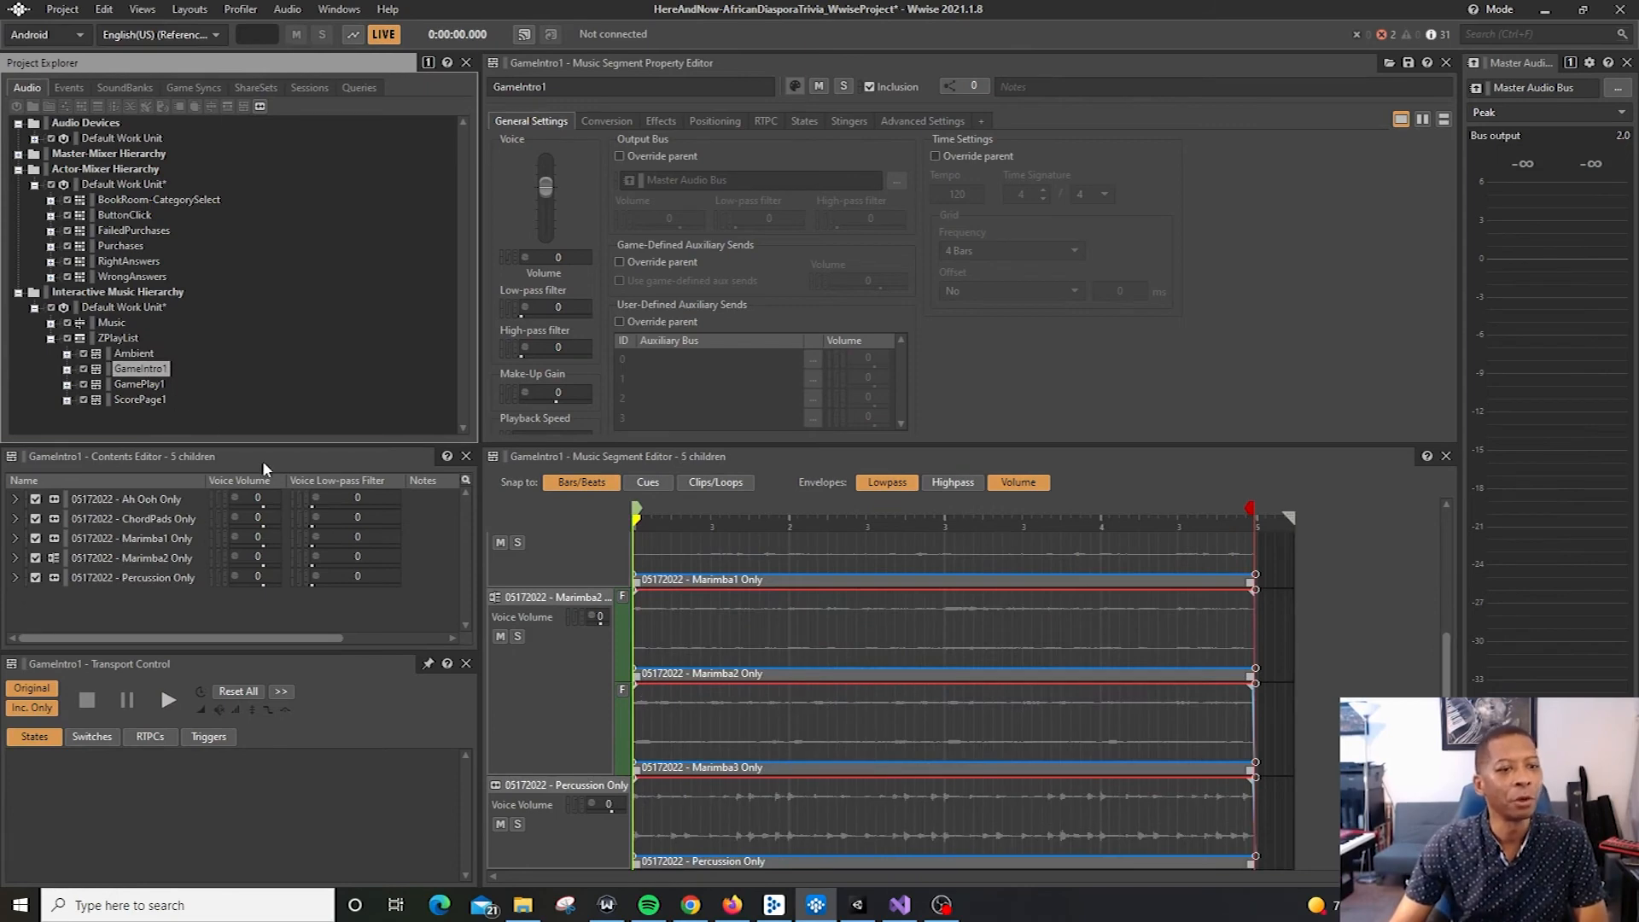
key("space")
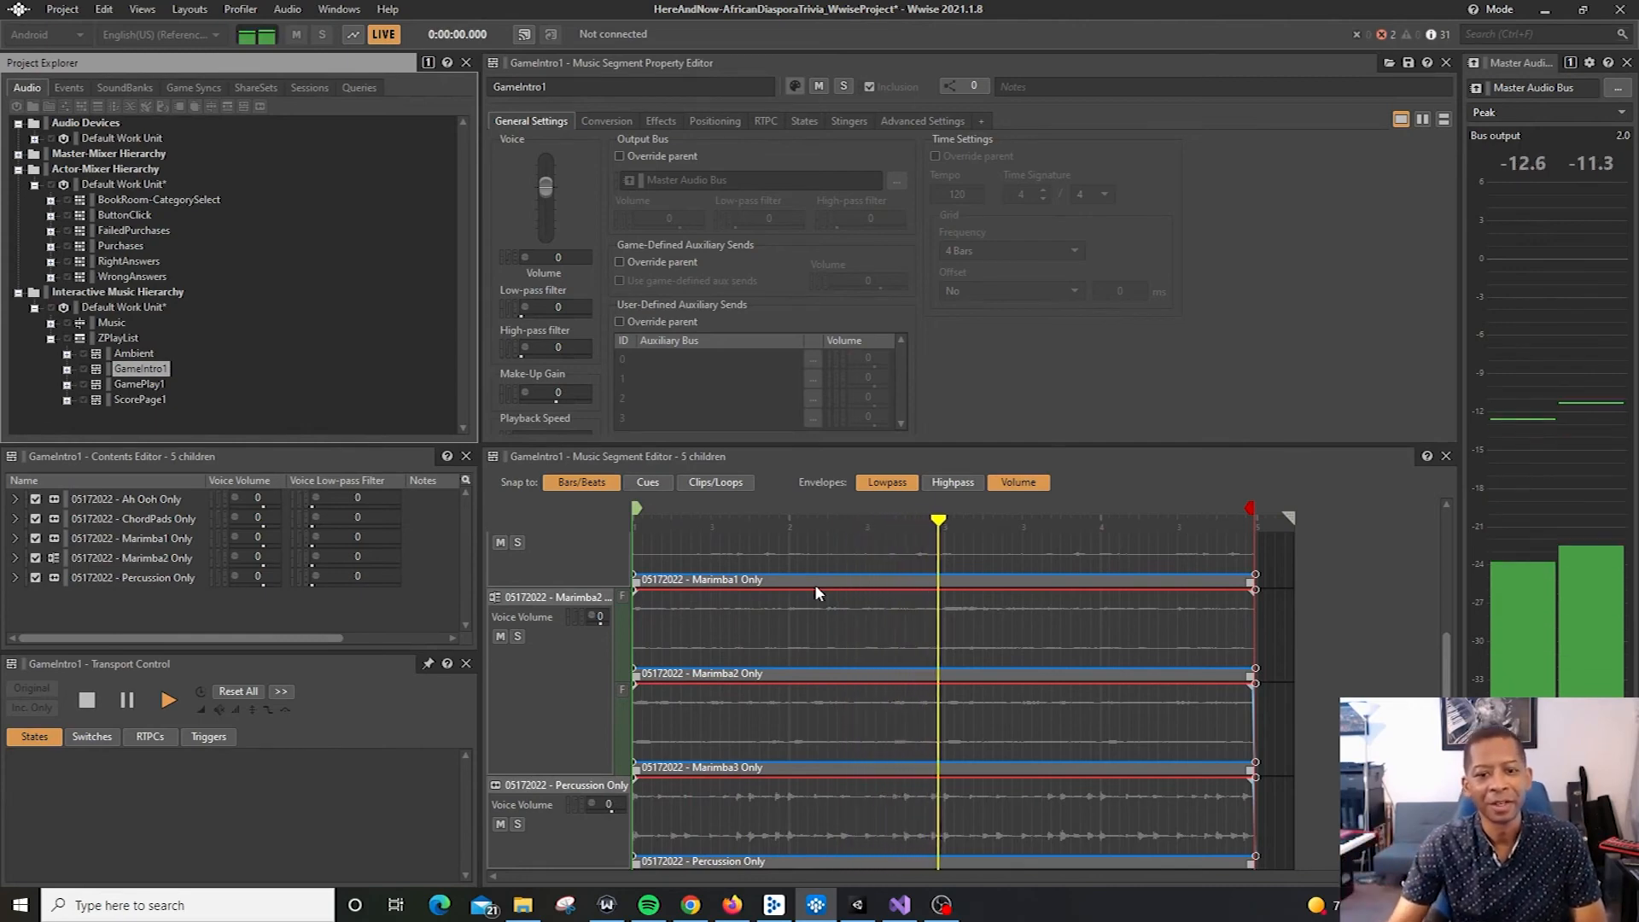
key("space")
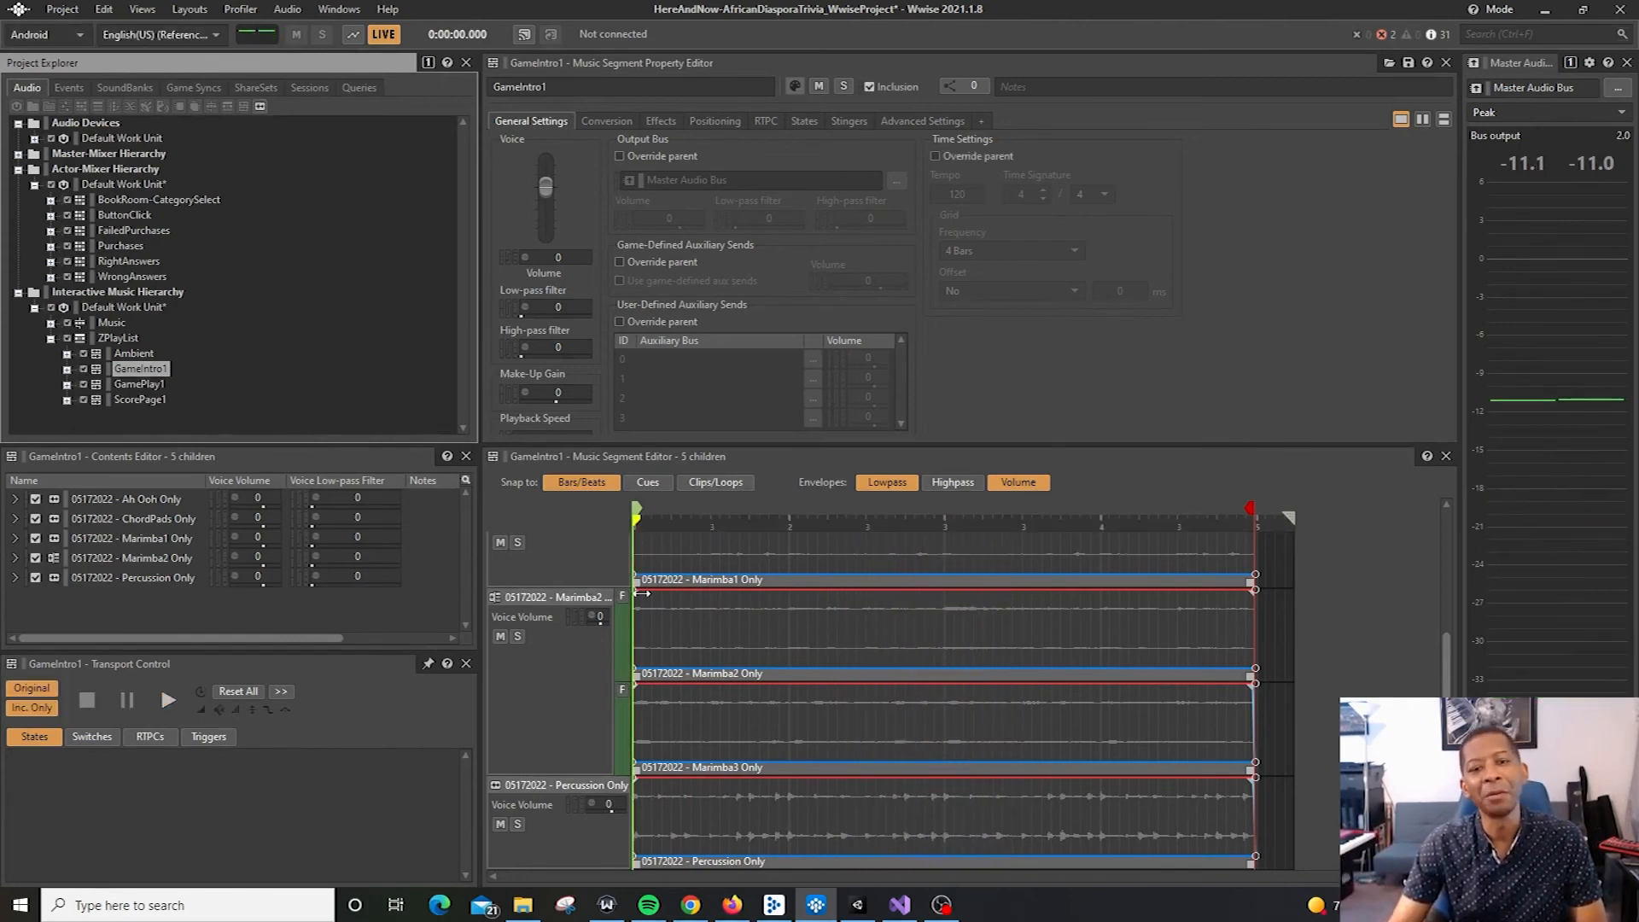
left_click(141, 385)
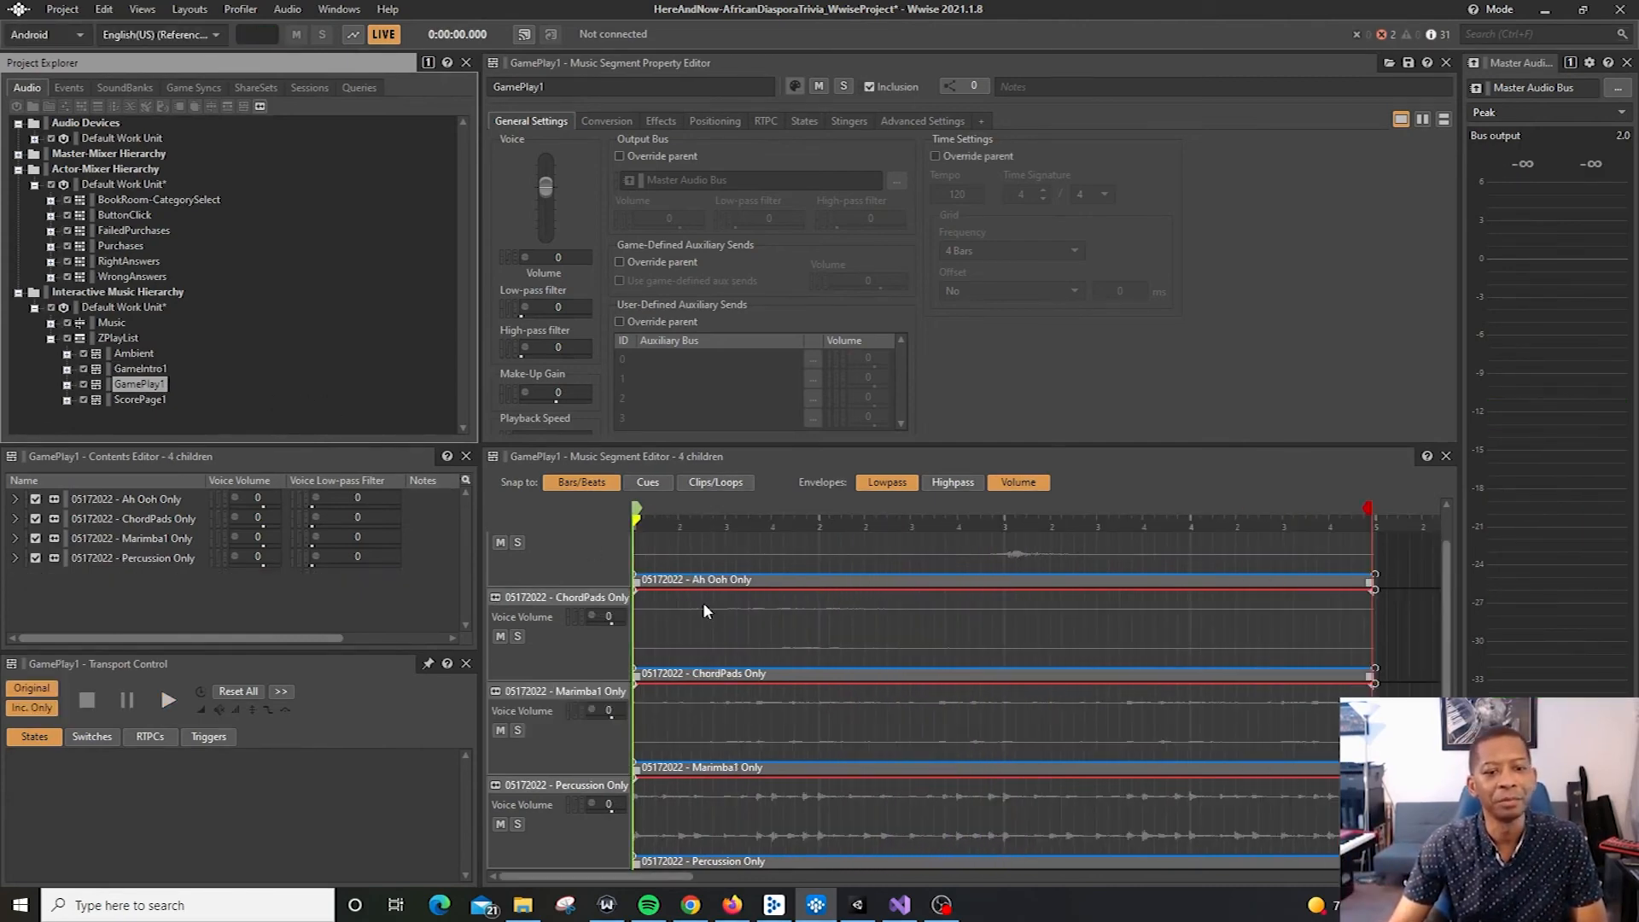
key("space")
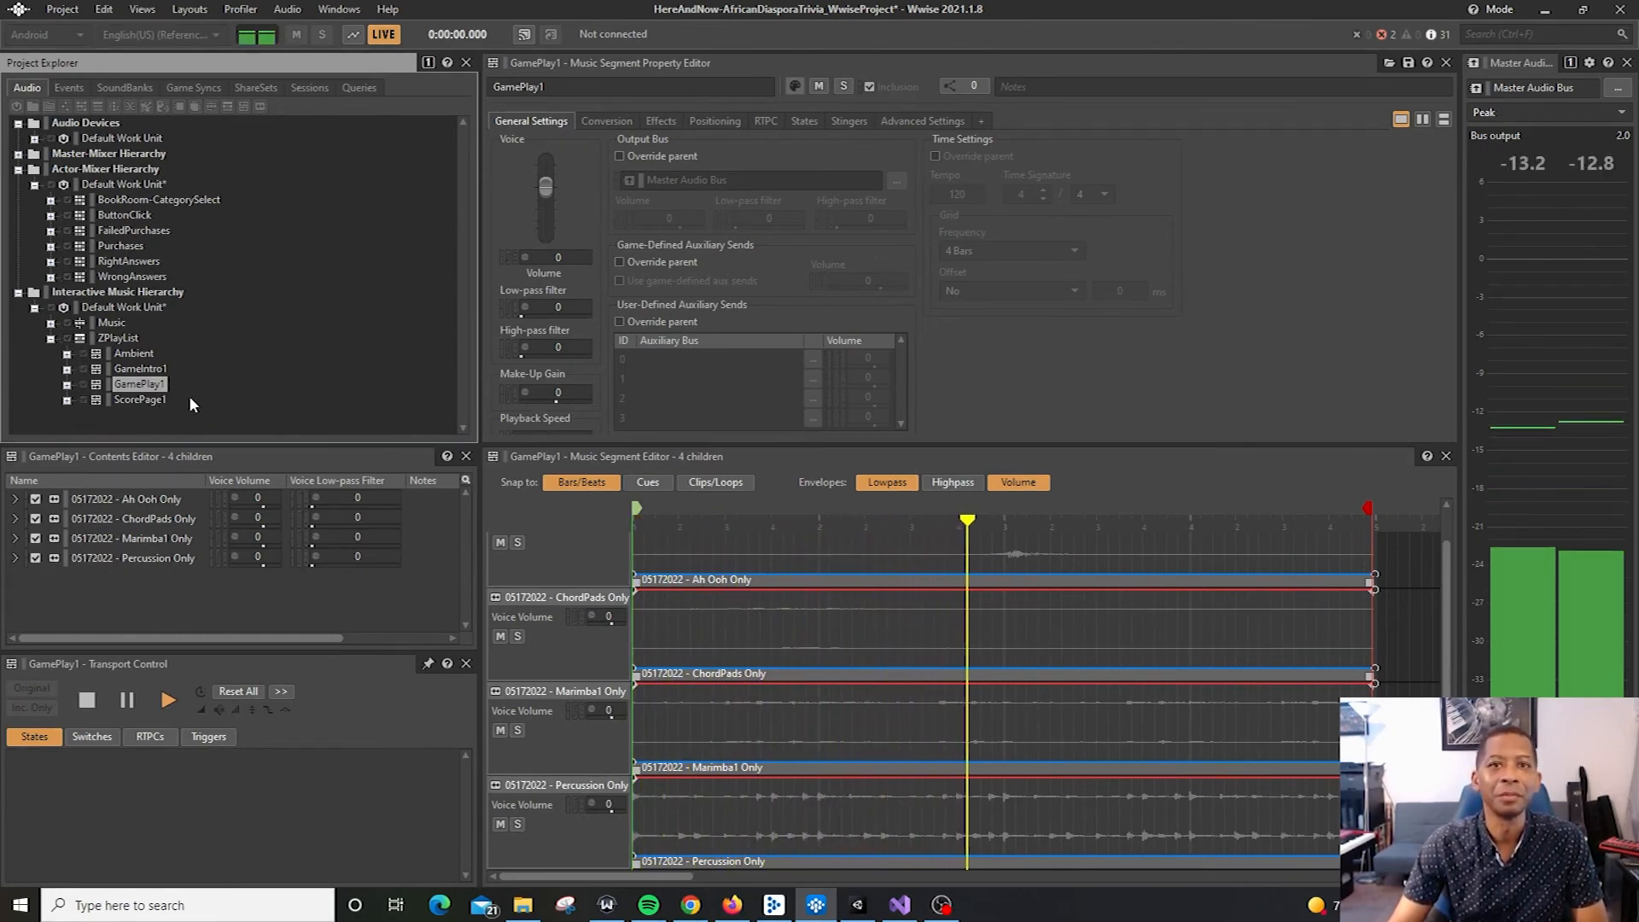
key("space")
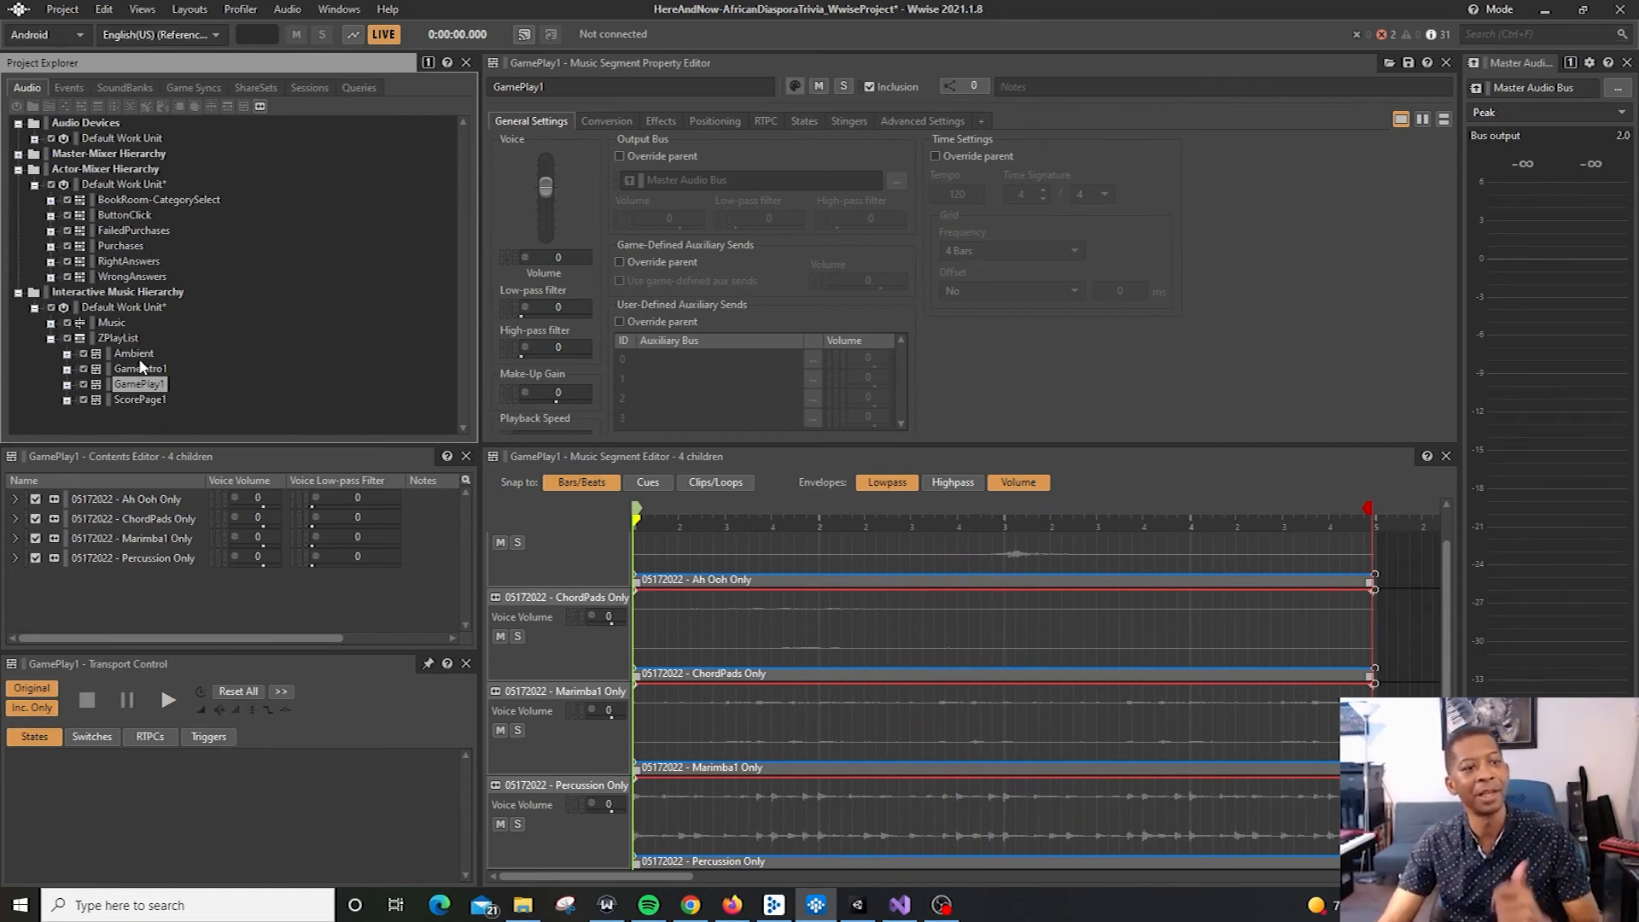
- Collapse ZPlayList, inspect the Music switch container's state paths, and play its GamePlayMusic playlist briefly
left_click(51, 338)
left_click(50, 323)
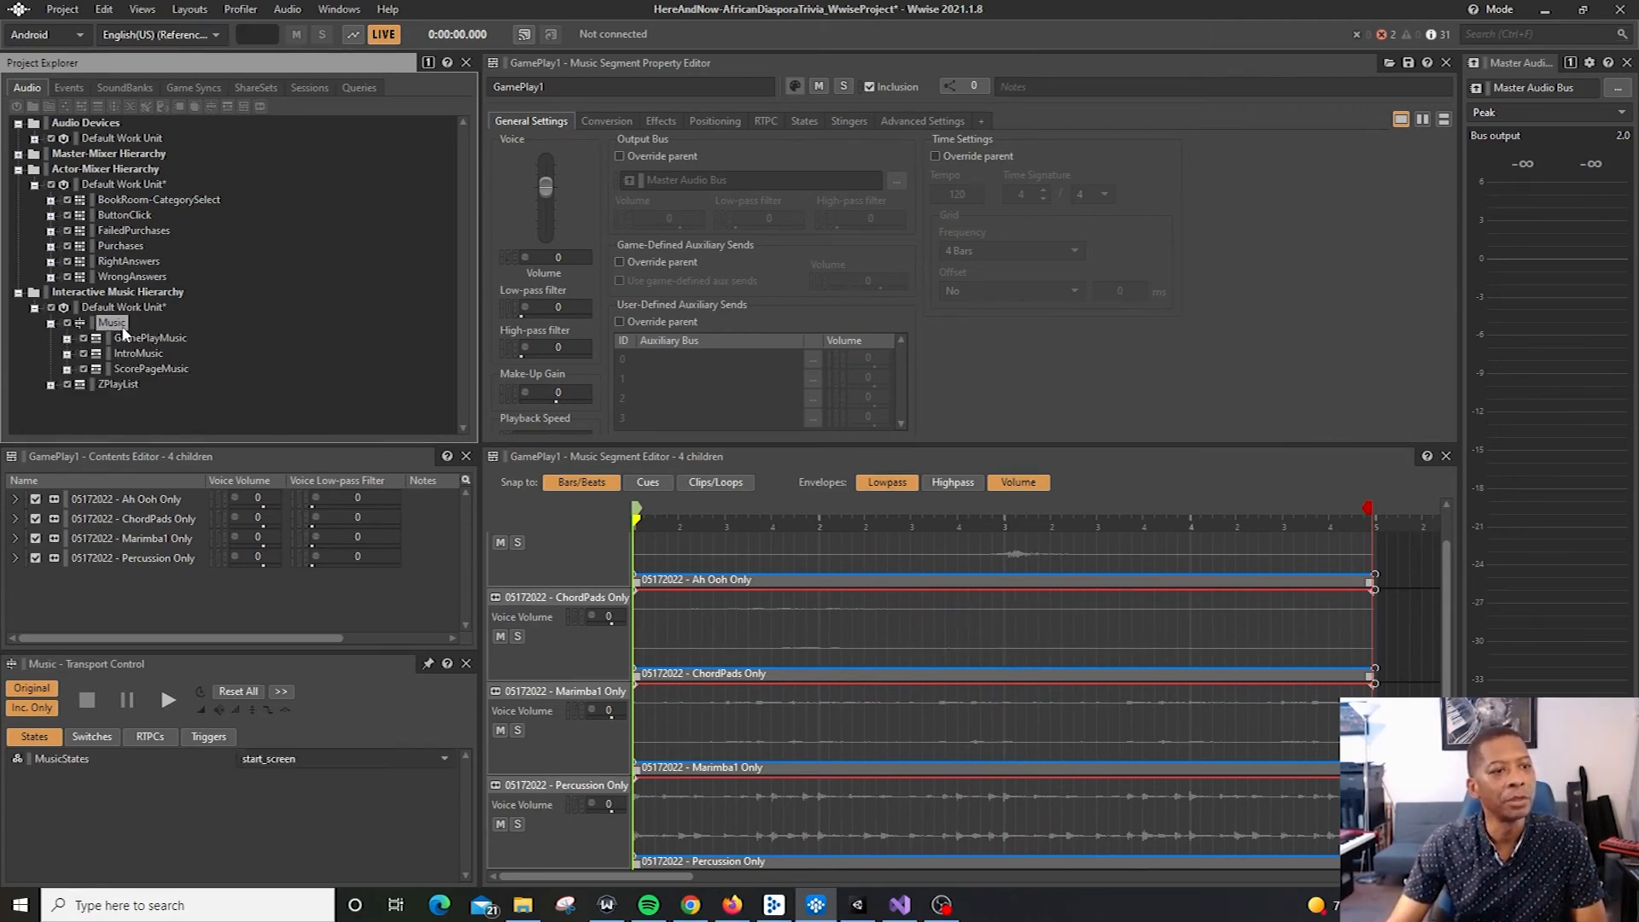
left_click(121, 325)
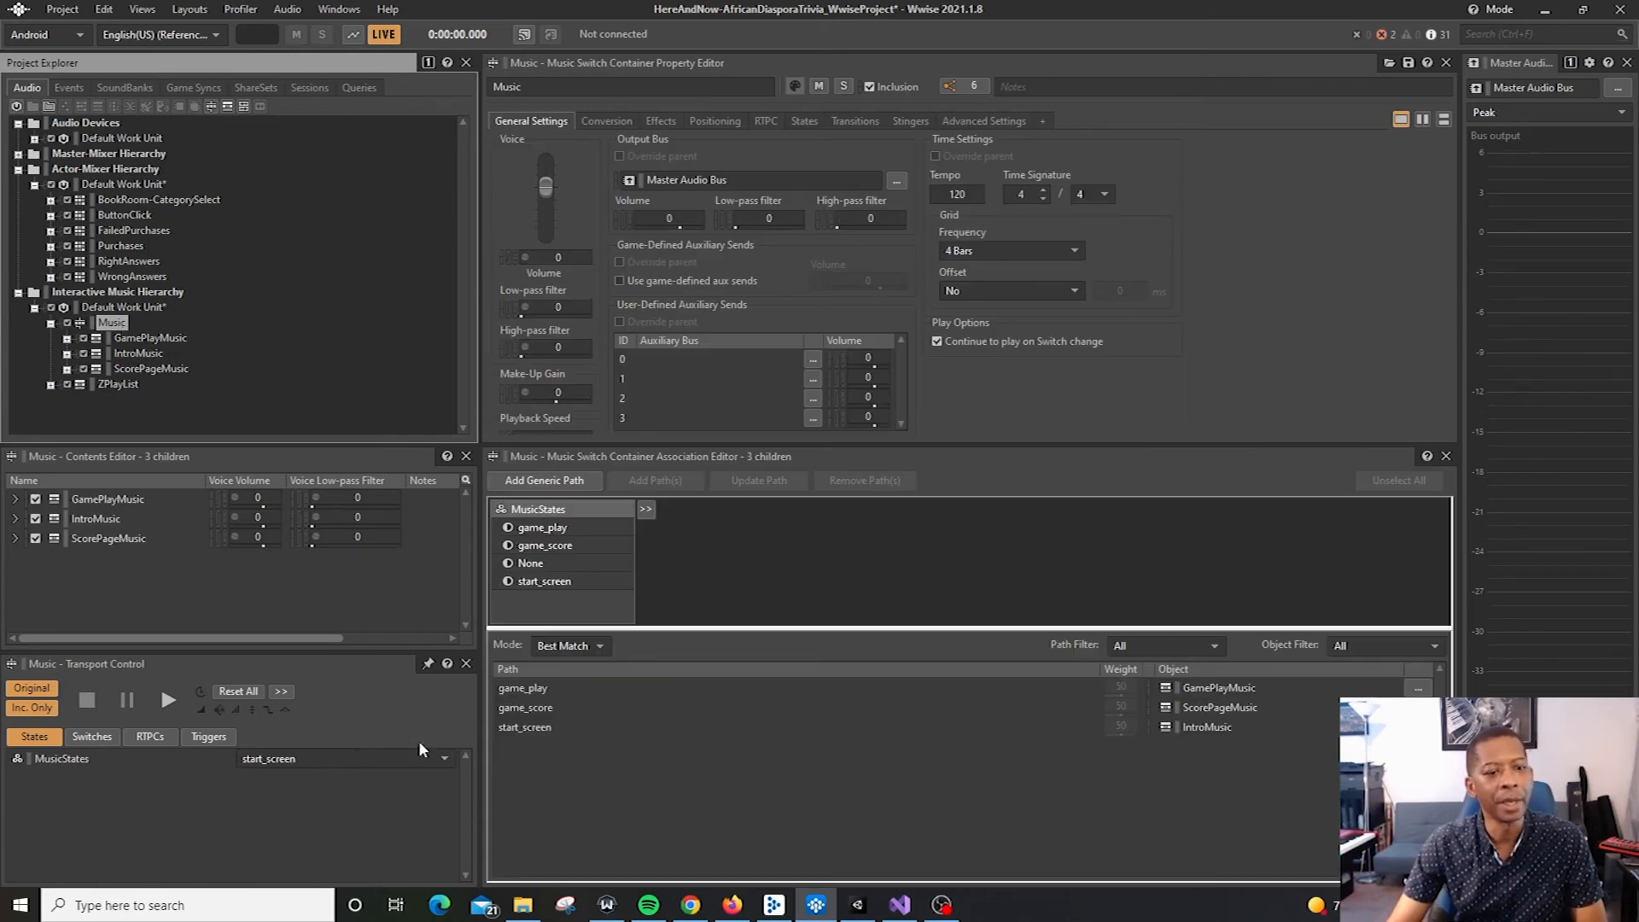
left_click(145, 340)
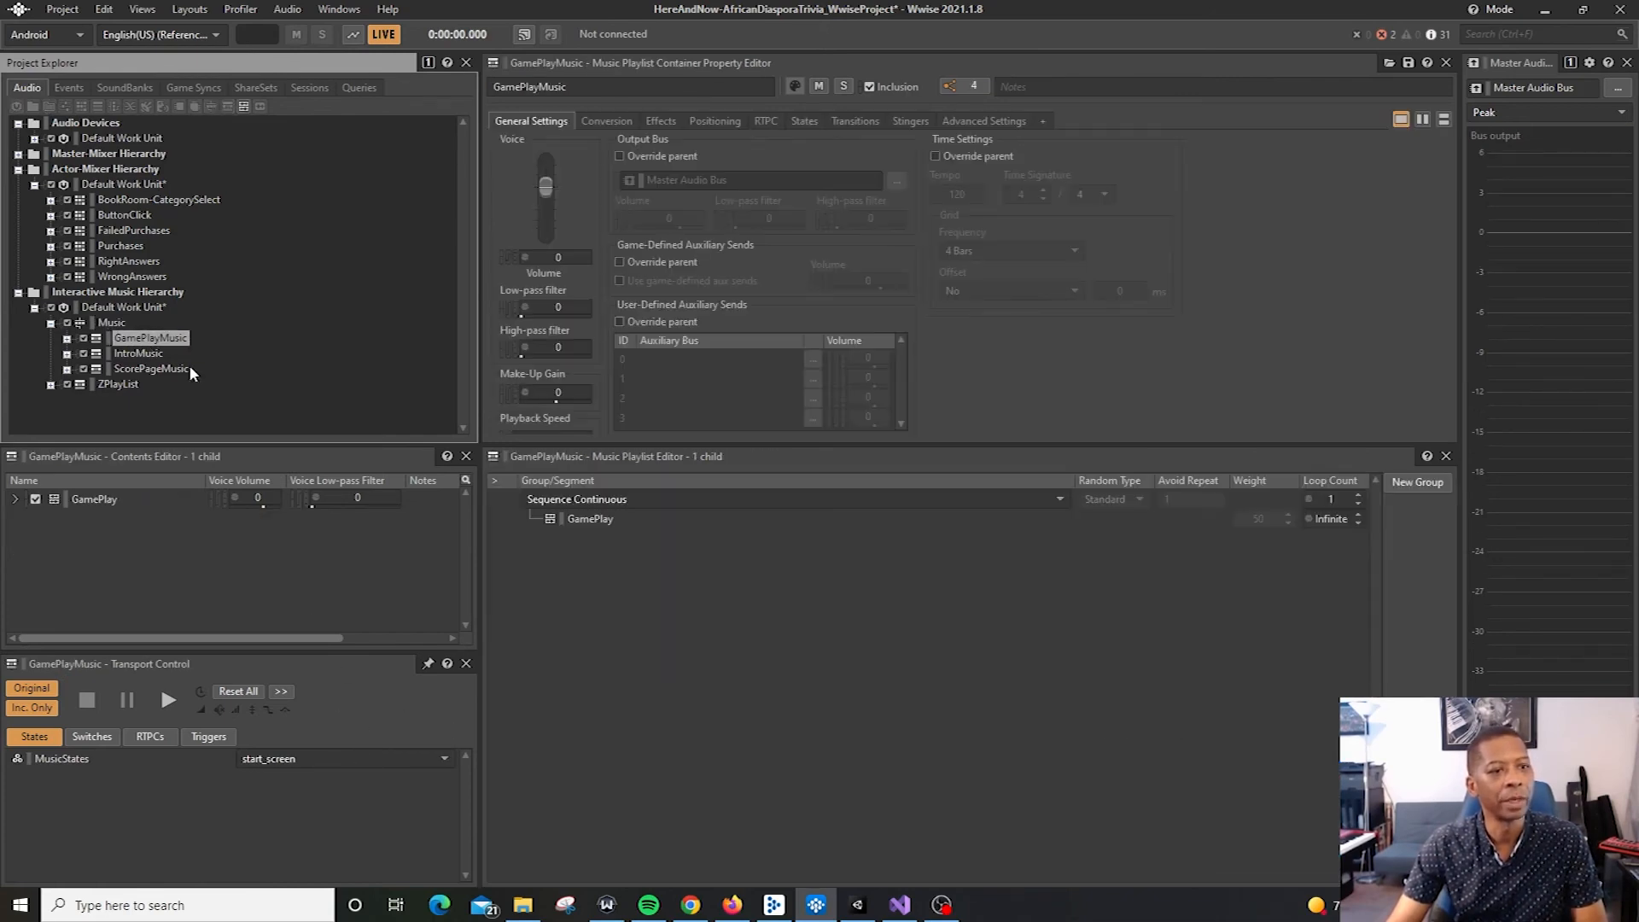
key("space")
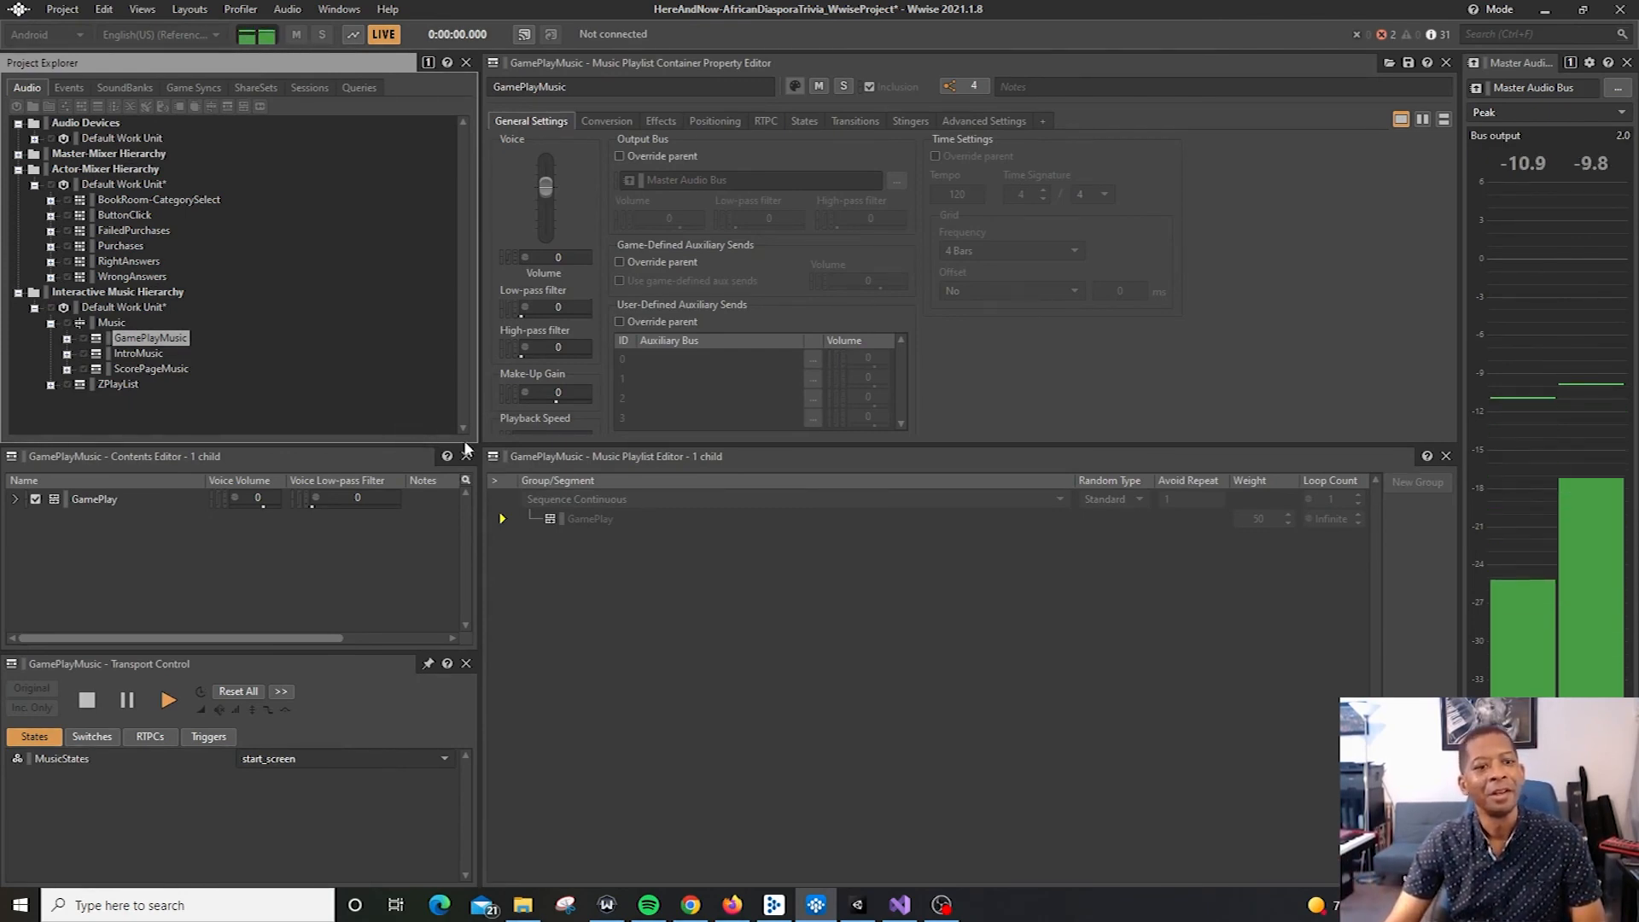
key("space")
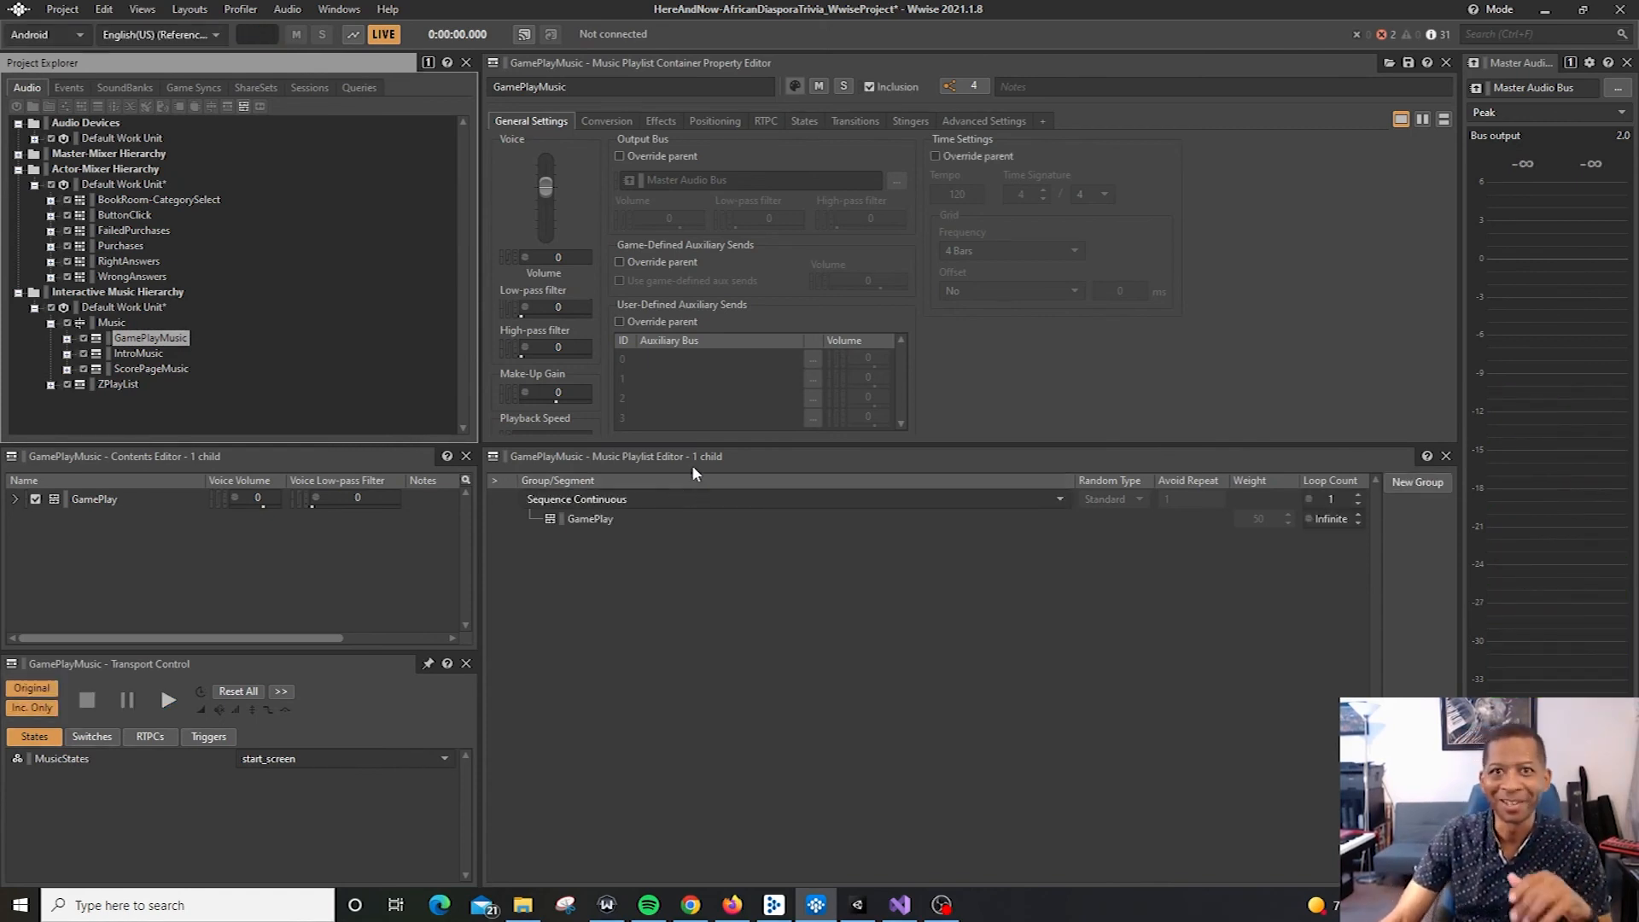
- Expand ZPlayList again and start playing the Ambient segment
left_click(48, 389)
left_click(49, 386)
left_click(129, 369)
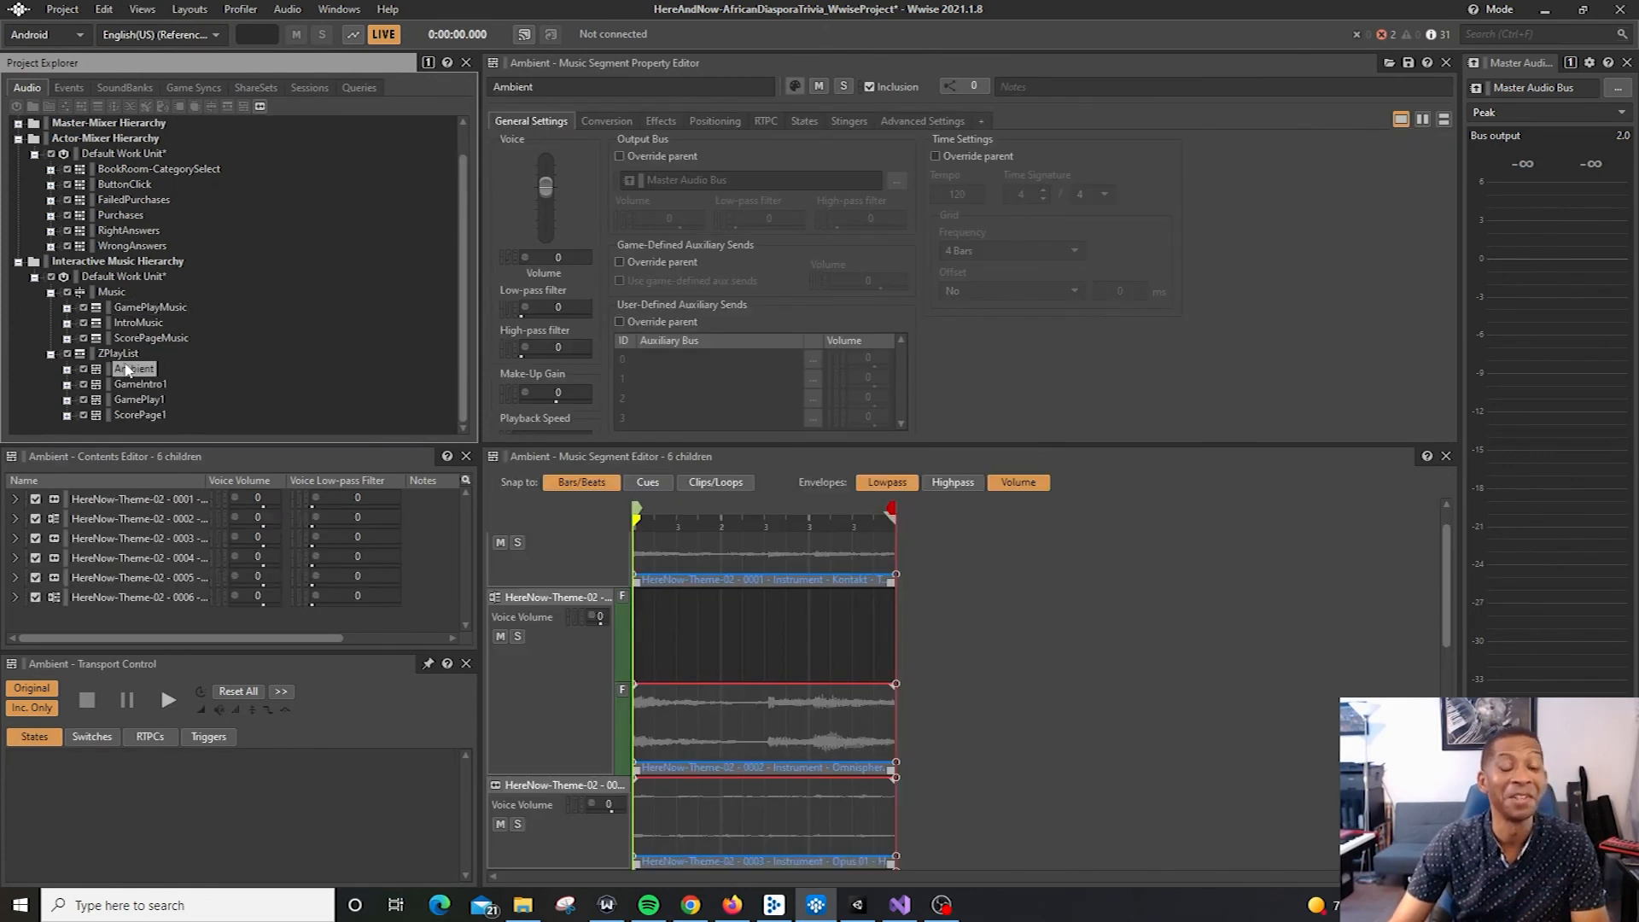
key("space")
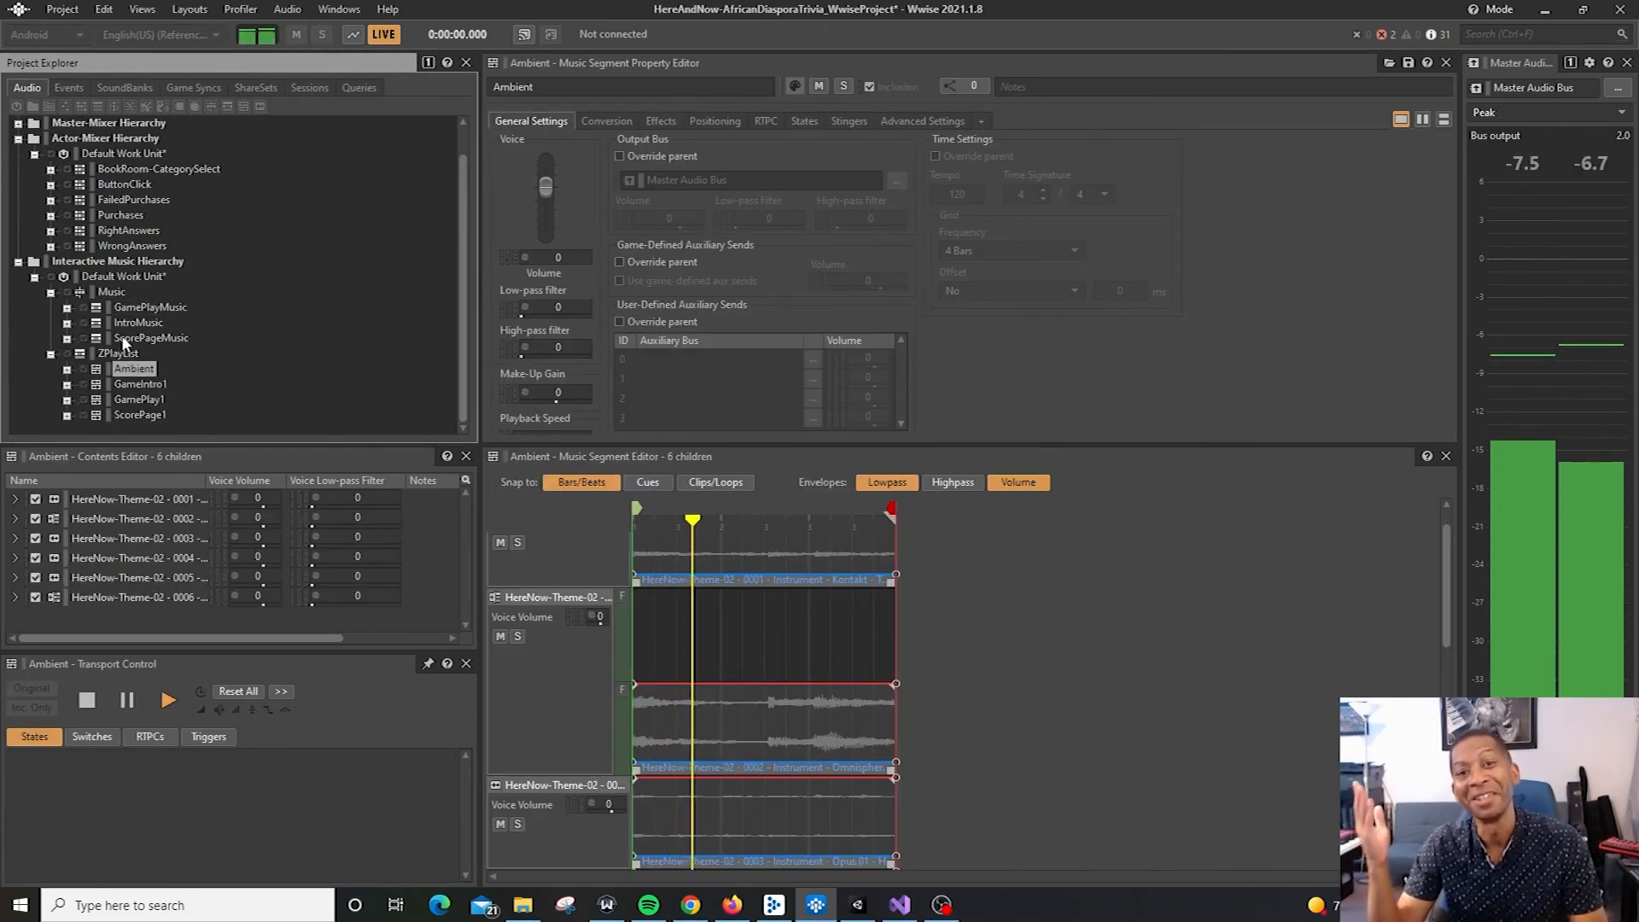
- Stop the Ambient segment and review the Music switch container's IntroMusic-to-GamePlayMusic transition, including the available exit-source options
key("space")
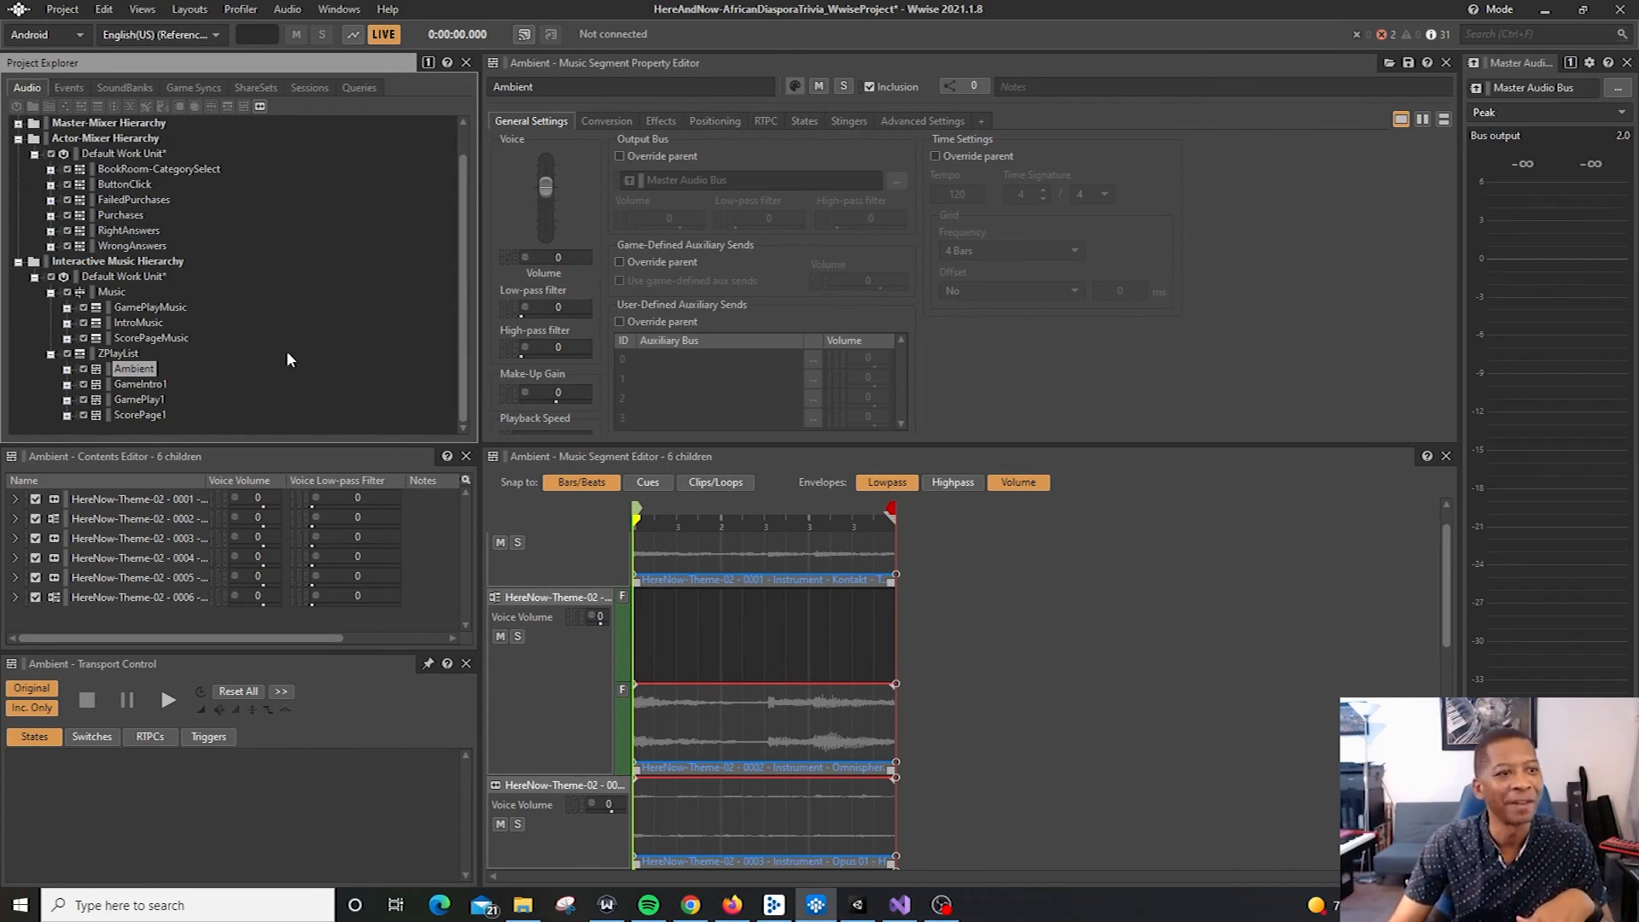
left_click(111, 292)
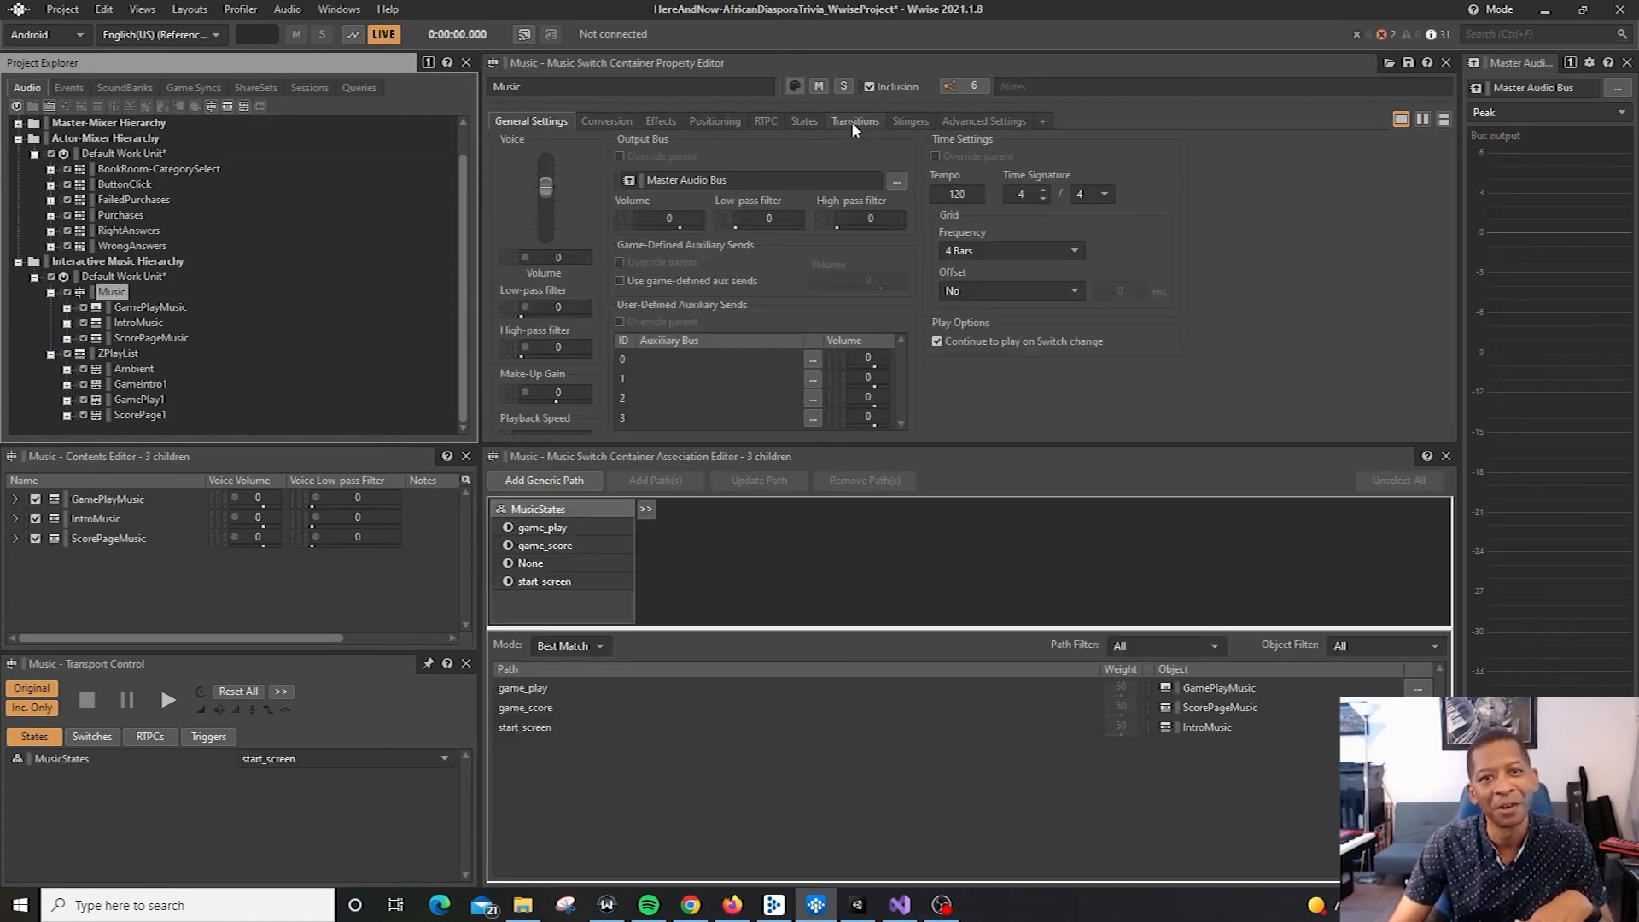
left_click(854, 121)
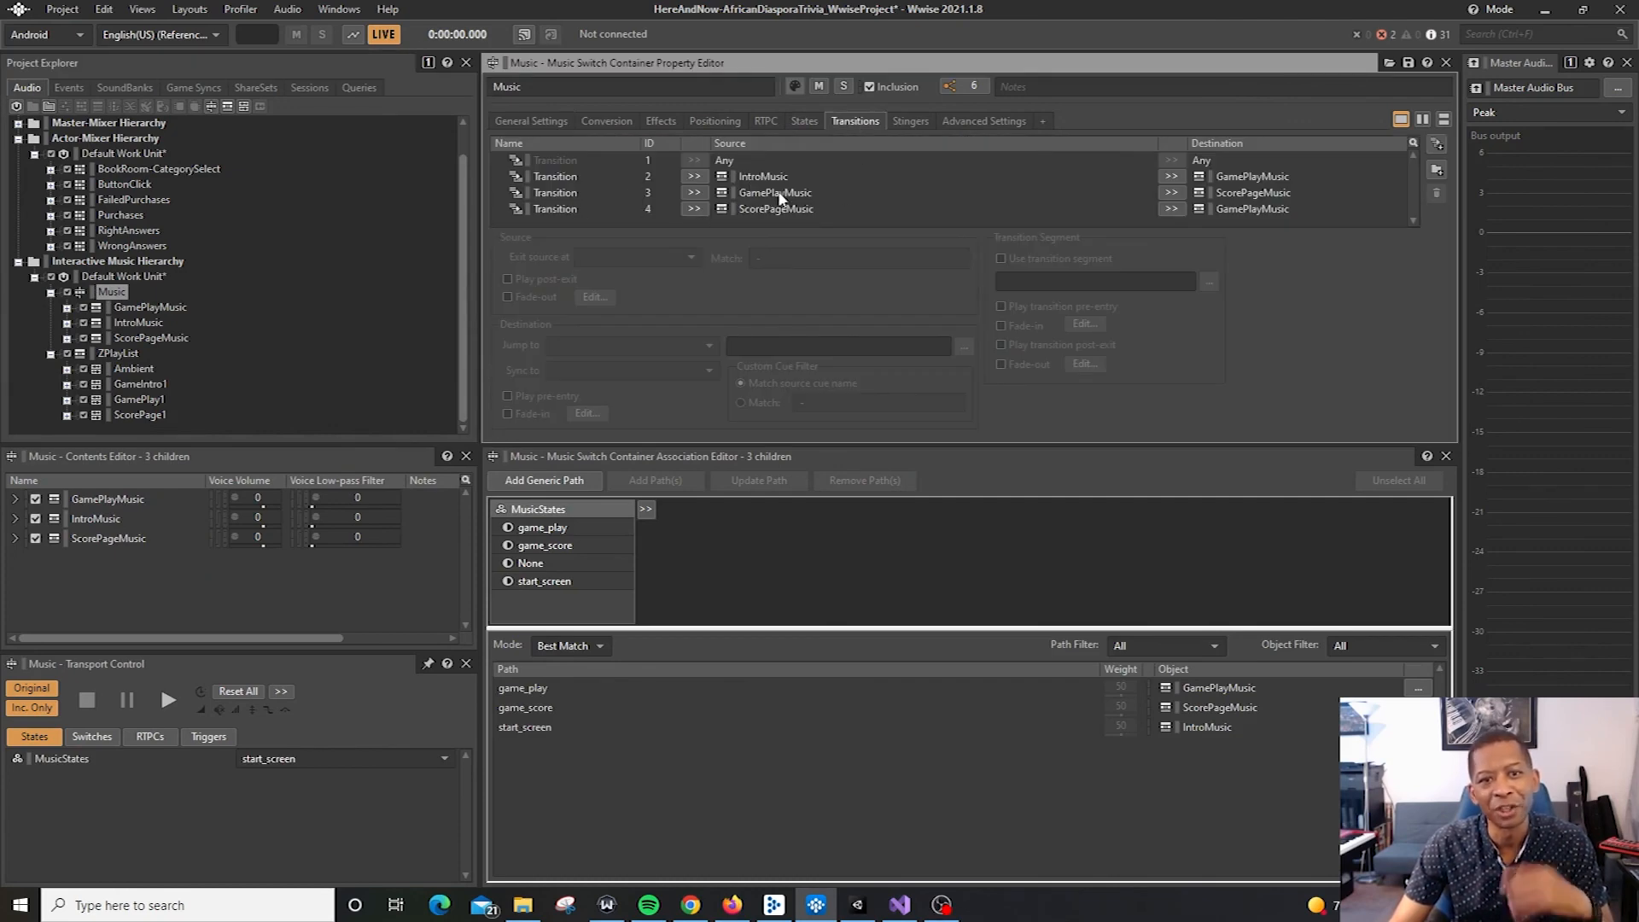
left_click(814, 174)
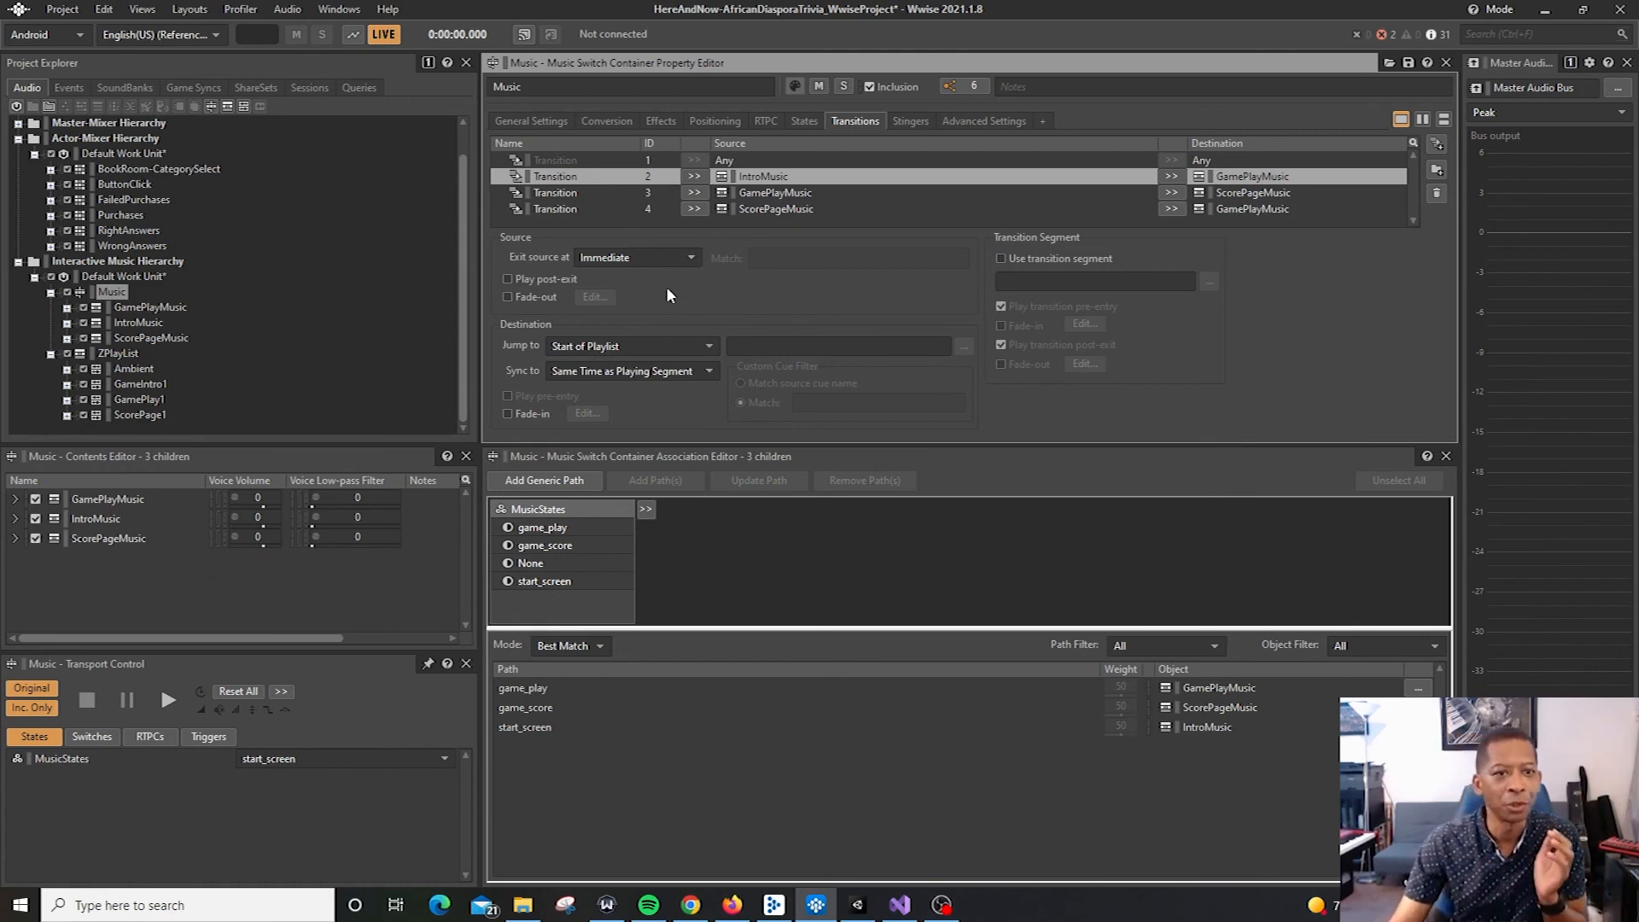
left_click(663, 258)
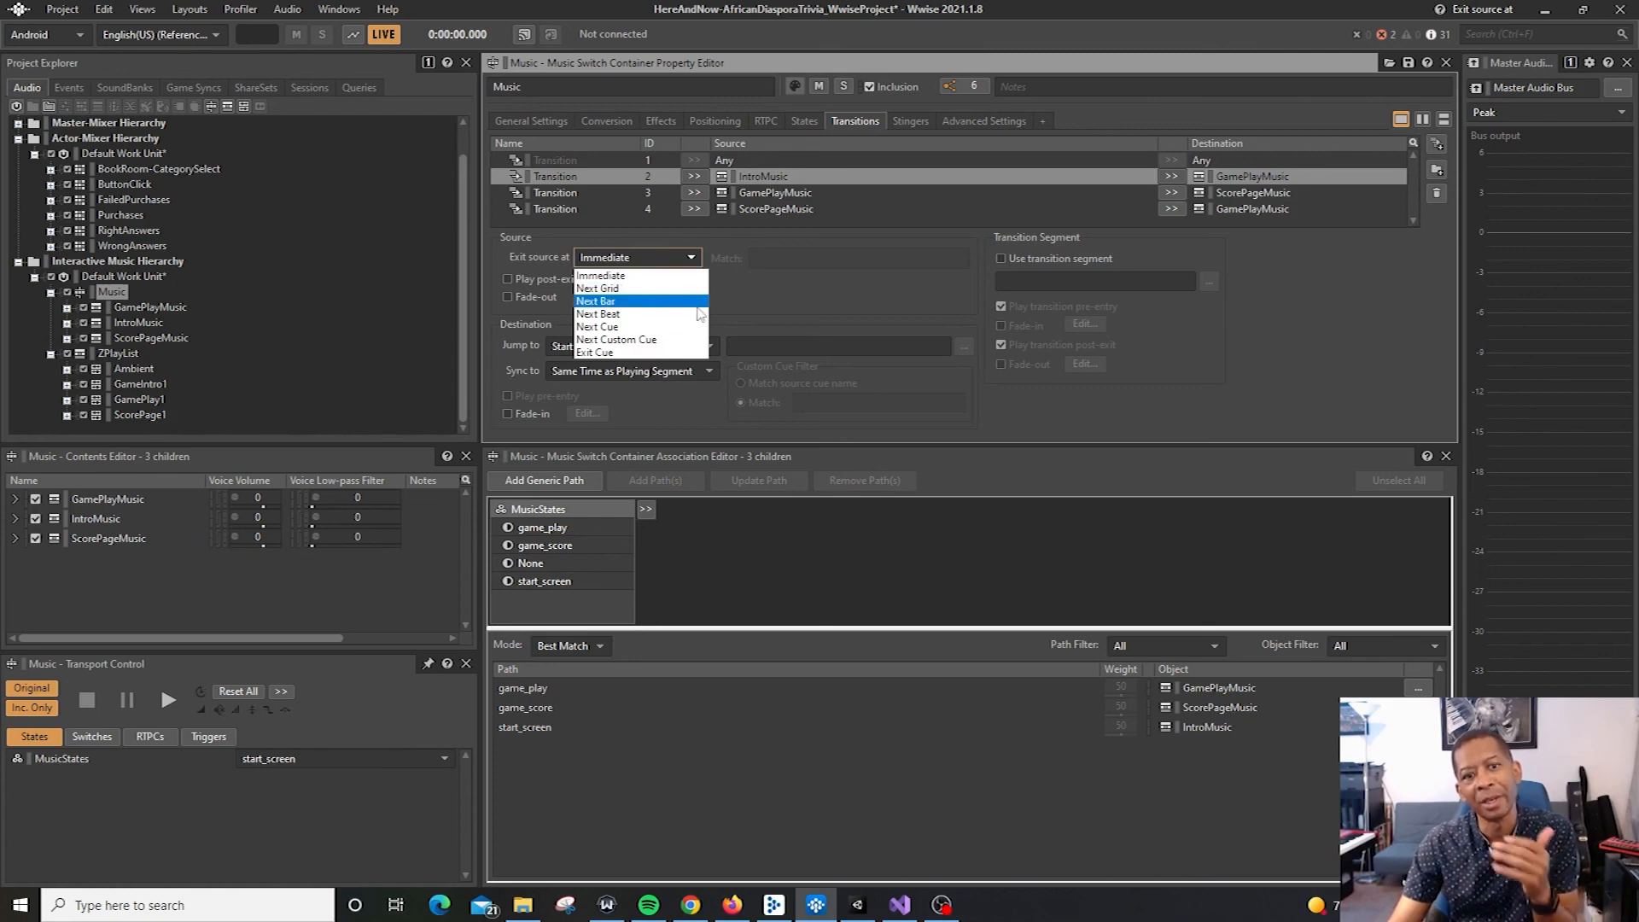
left_click(775, 310)
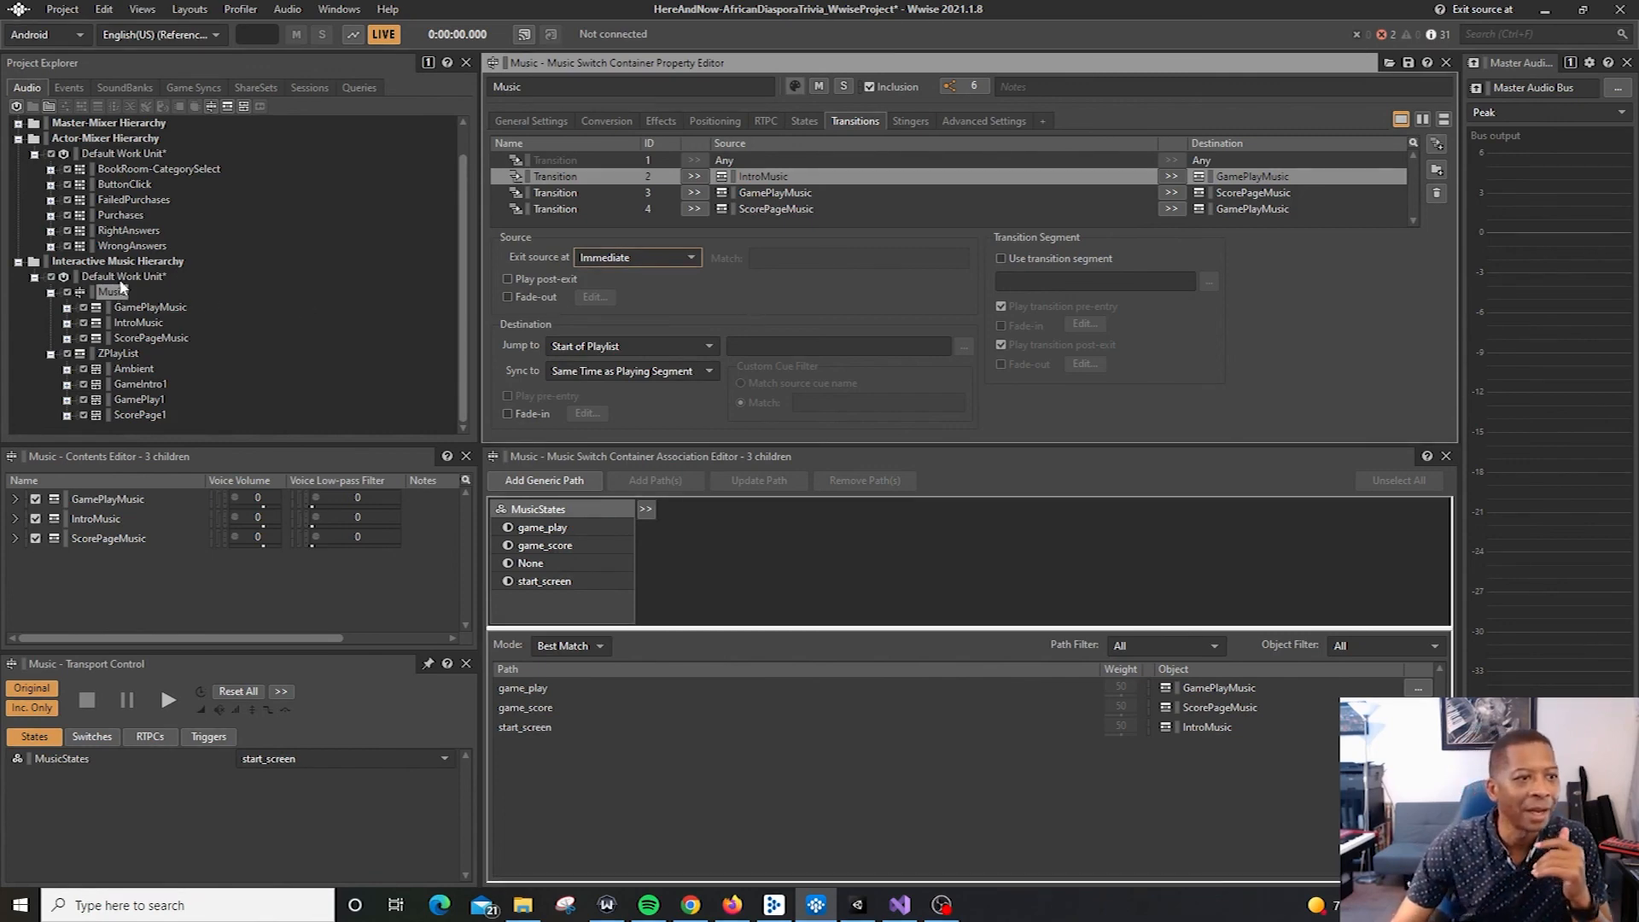
- View the GamePlayMusic playlist, collapse the Music switch container, revisit the Ambient segment, and start playing the ZPlayList container
scroll(152, 291, "up", 1)
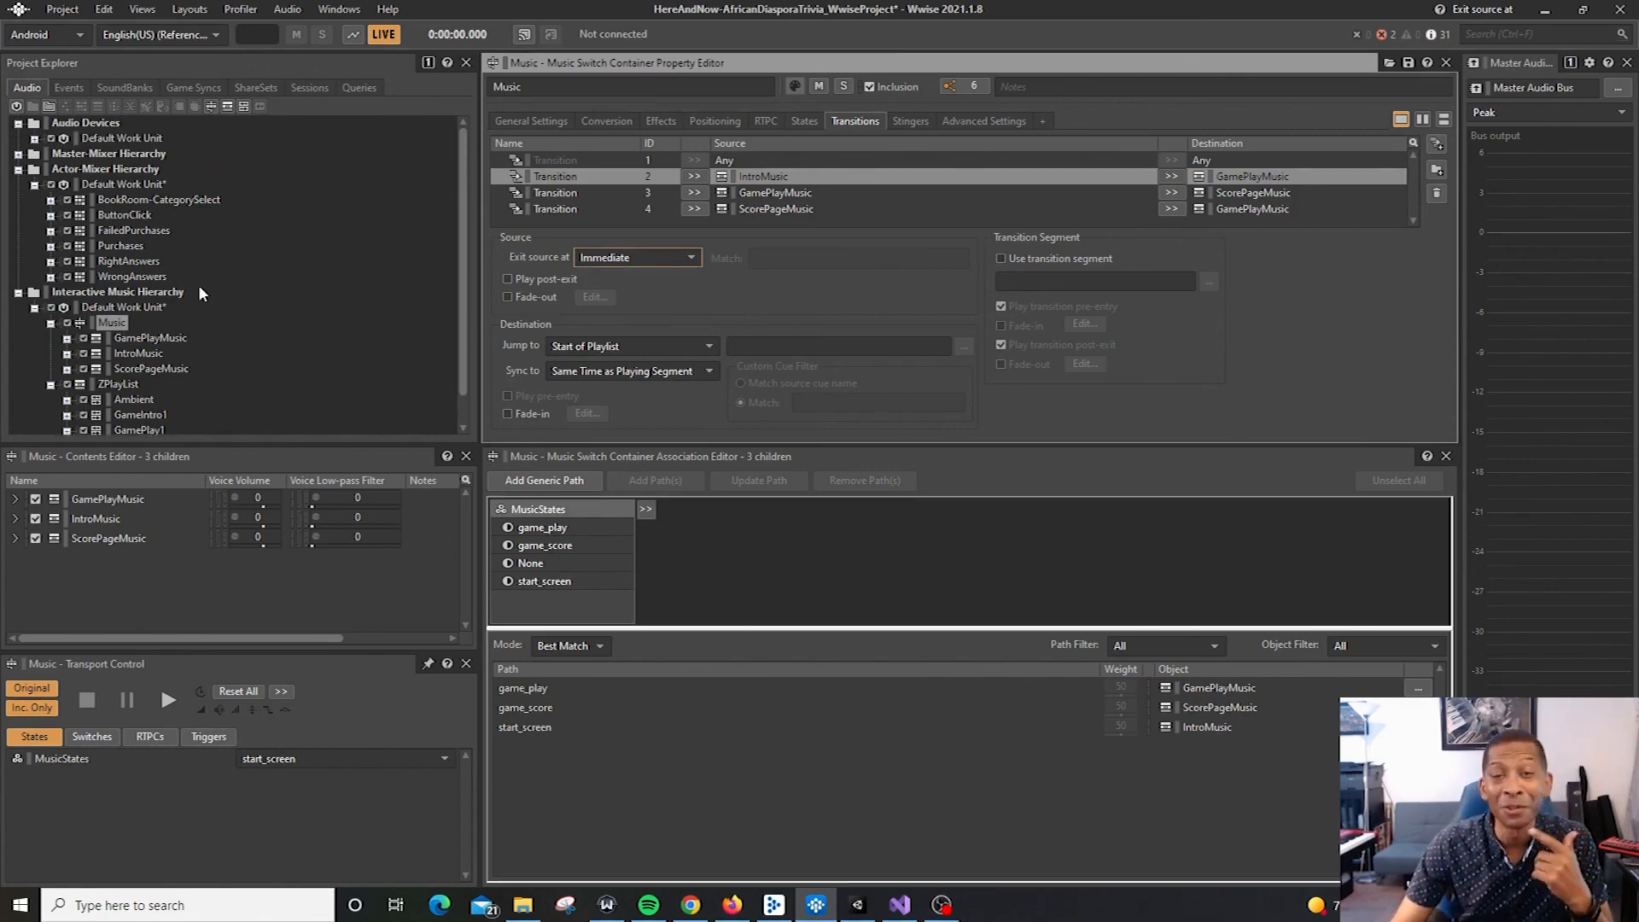
scroll(163, 394, "down", 1)
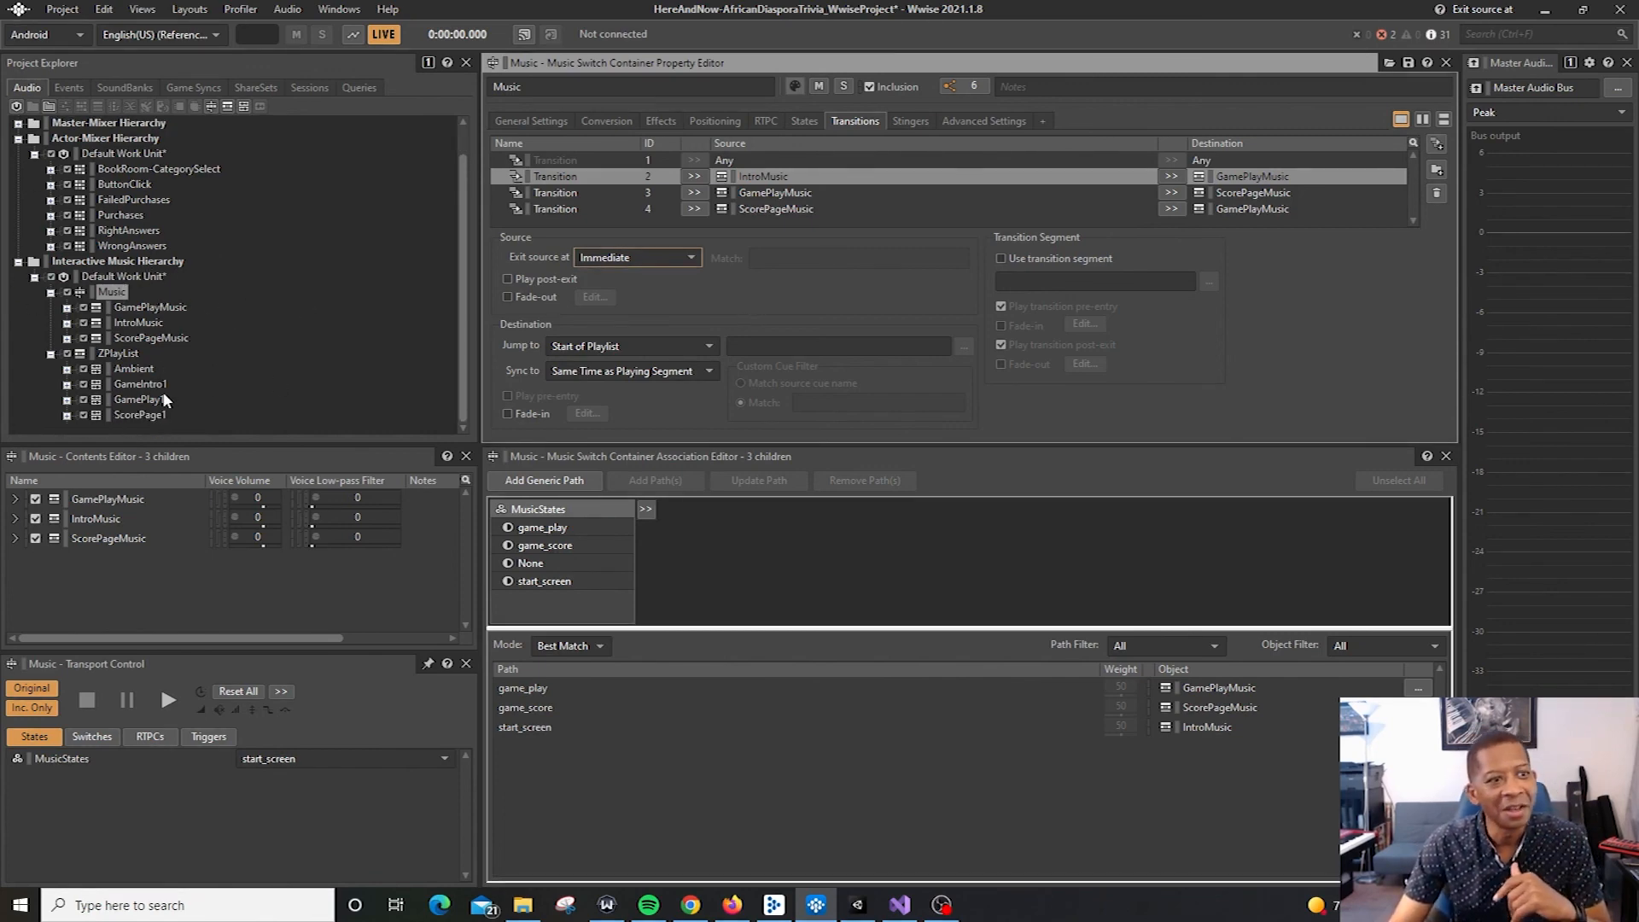
left_click(141, 309)
left_click(50, 292)
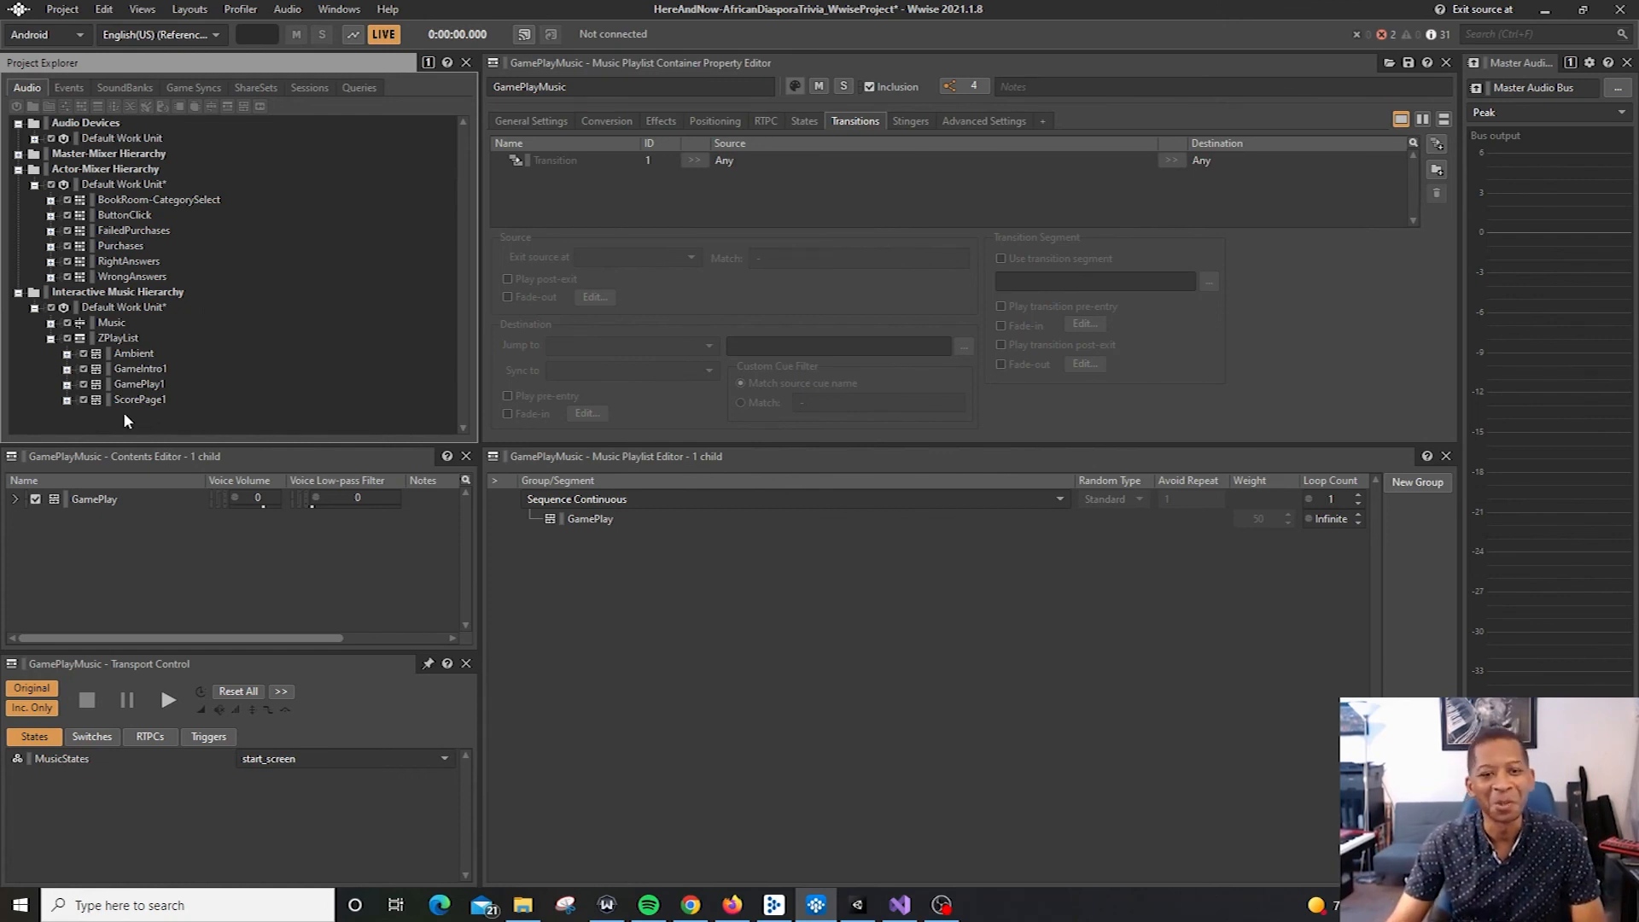
left_click(137, 355)
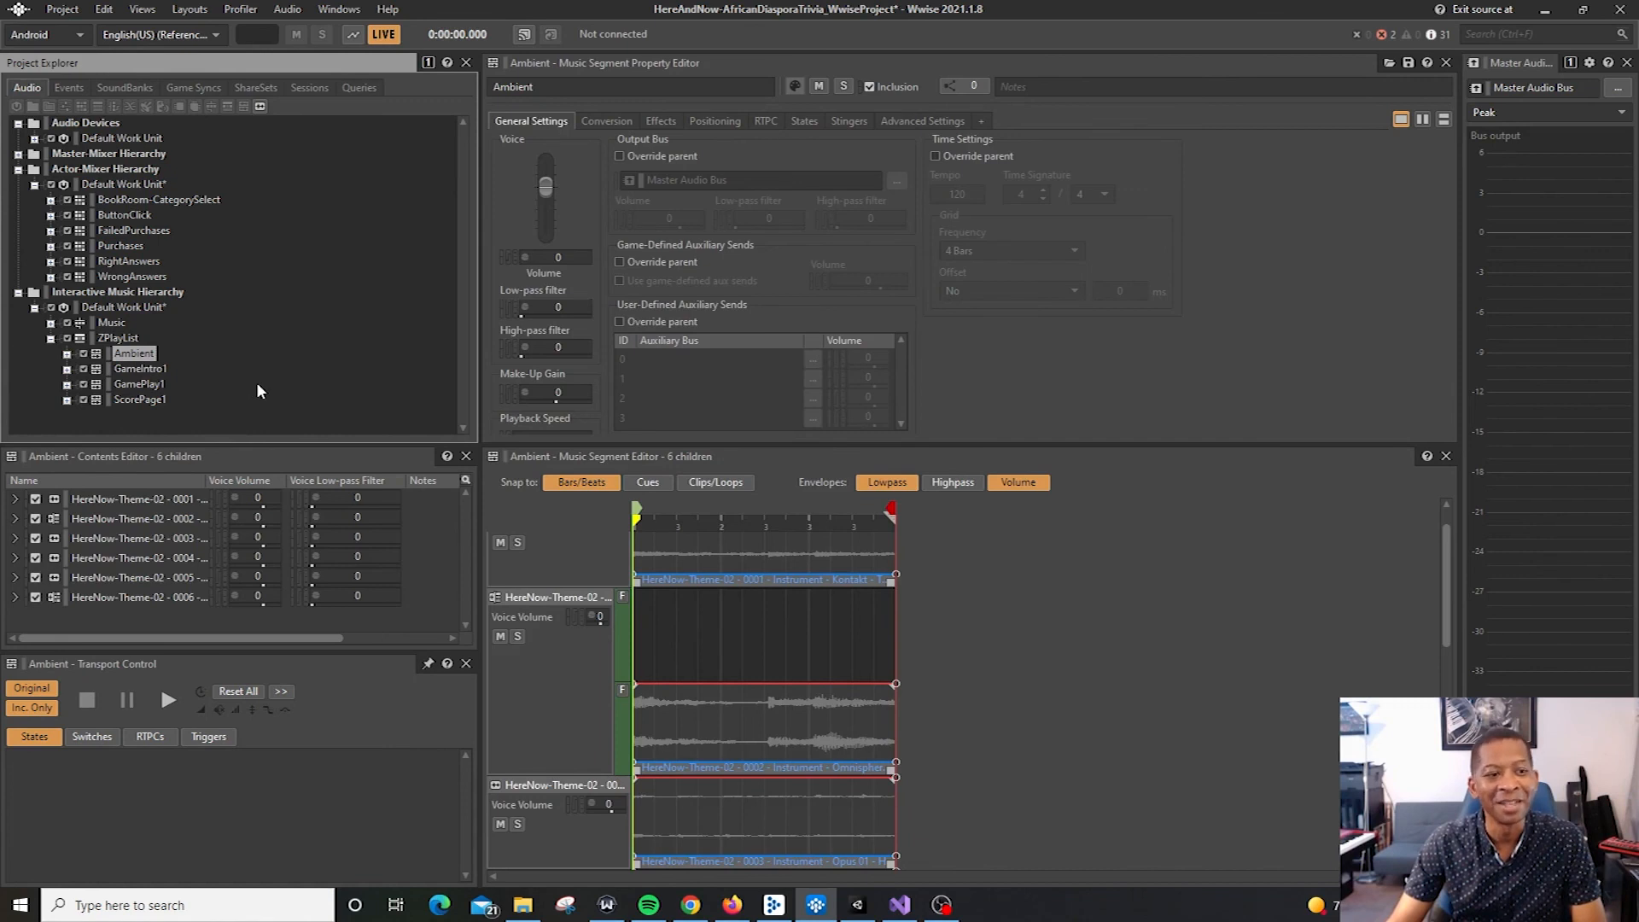
left_click(122, 339)
key("space")
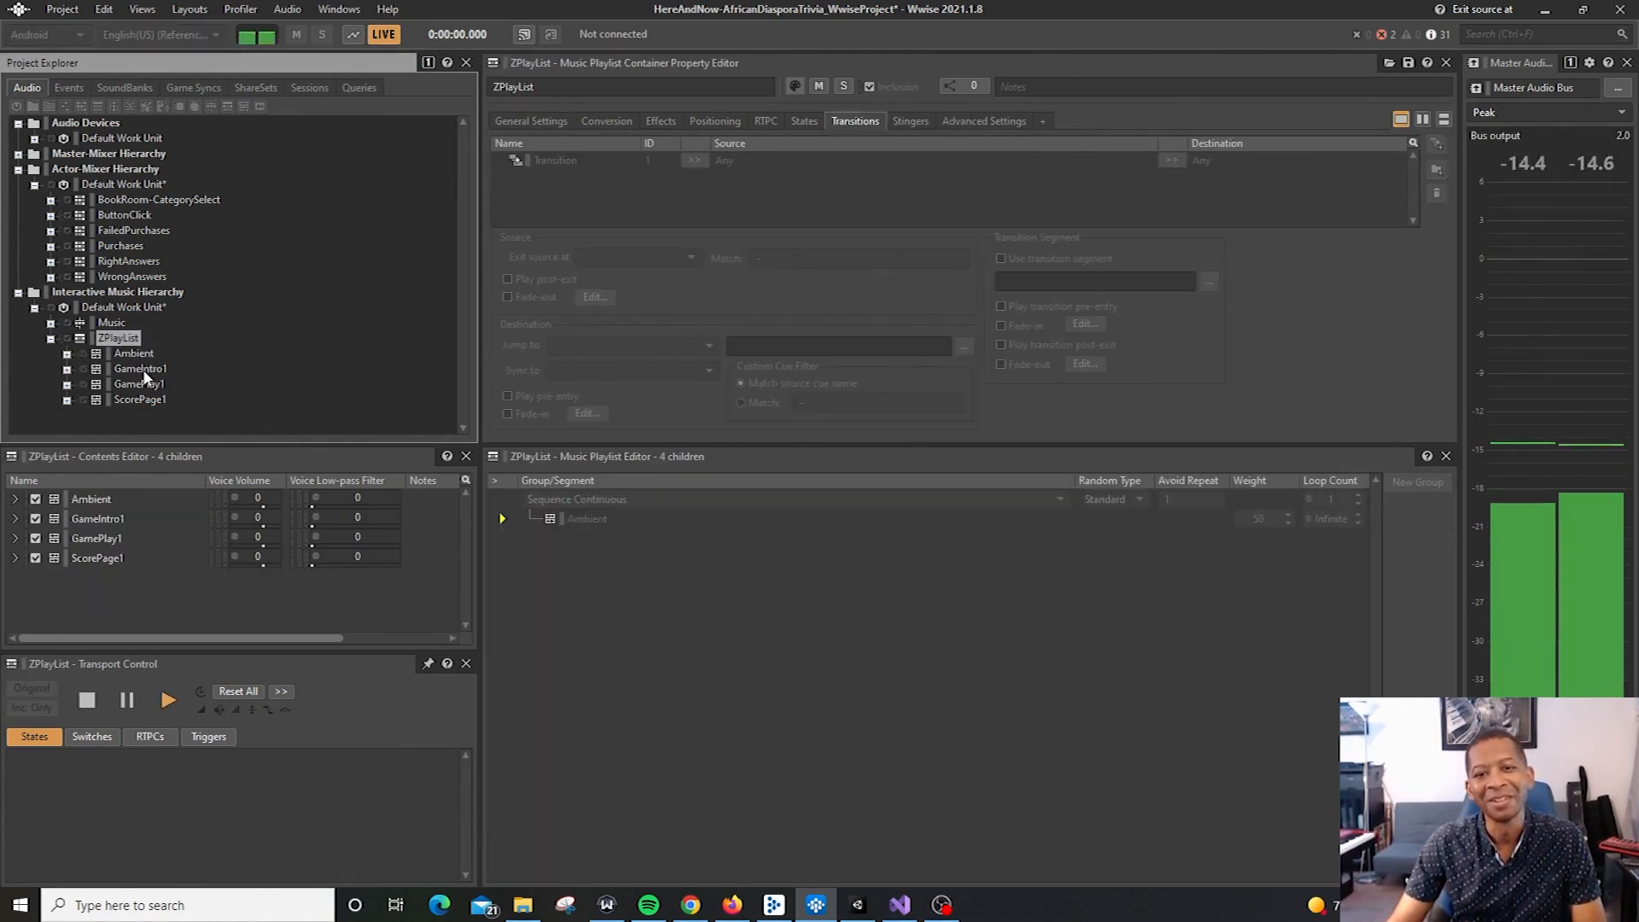